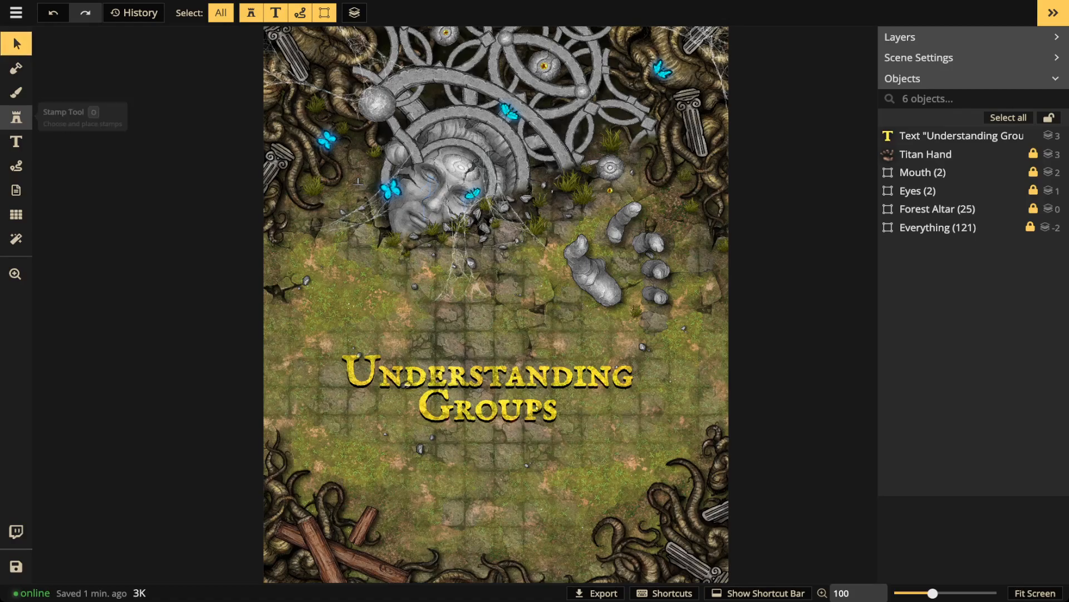
- Place a Summer Trees stamp just above the title and draw a winding white path of width 5 across the title text
left_click(16, 117)
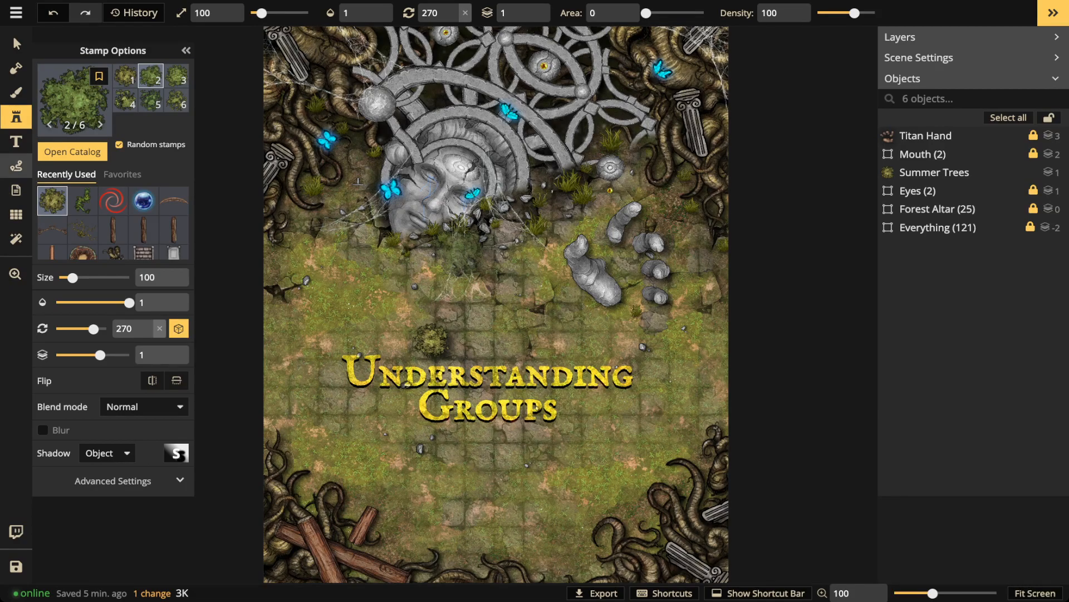
left_click(16, 166)
mouse_move(476, 338)
left_mouse_down()
mouse_move(517, 346)
mouse_move(472, 364)
mouse_move(504, 374)
mouse_move(477, 393)
left_mouse_up()
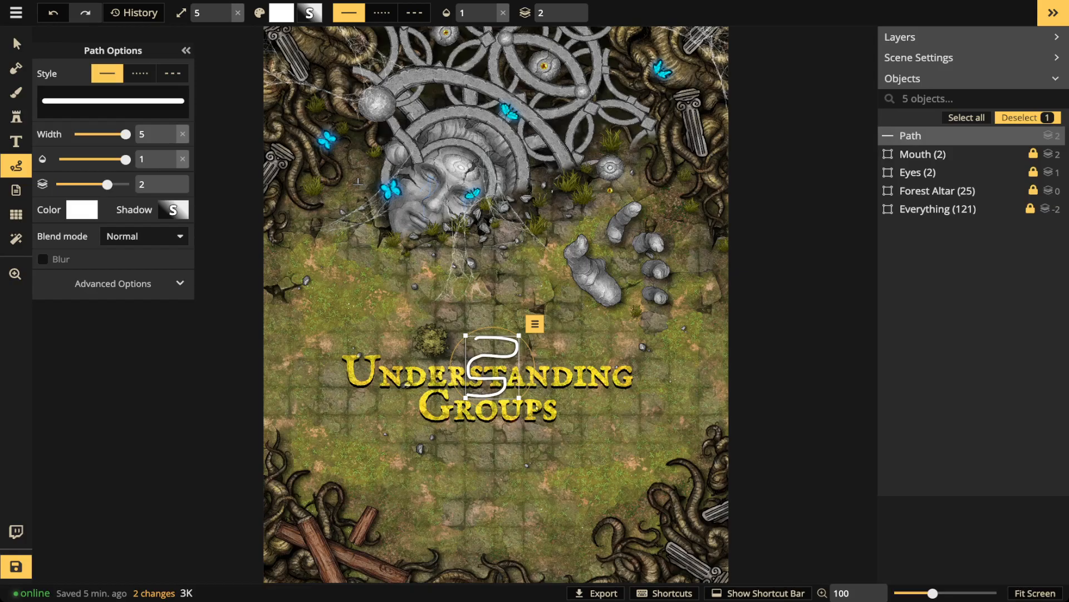
left_click(16, 44)
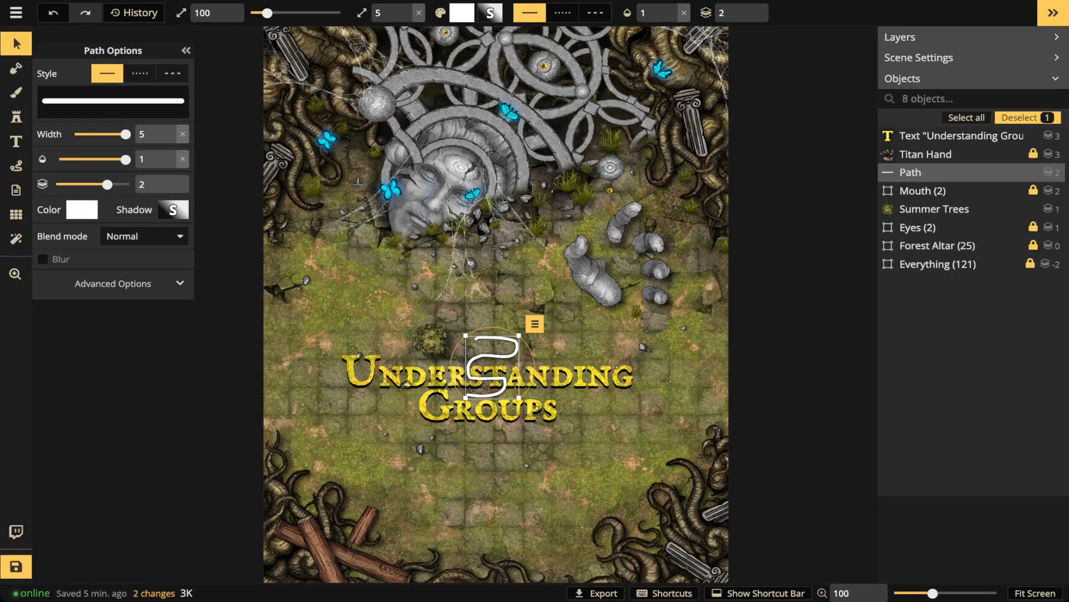
- Select the title text, the white path and the Summer Trees stamp together and group them
left_click(358, 181)
left_click_drag(382, 331, 519, 399)
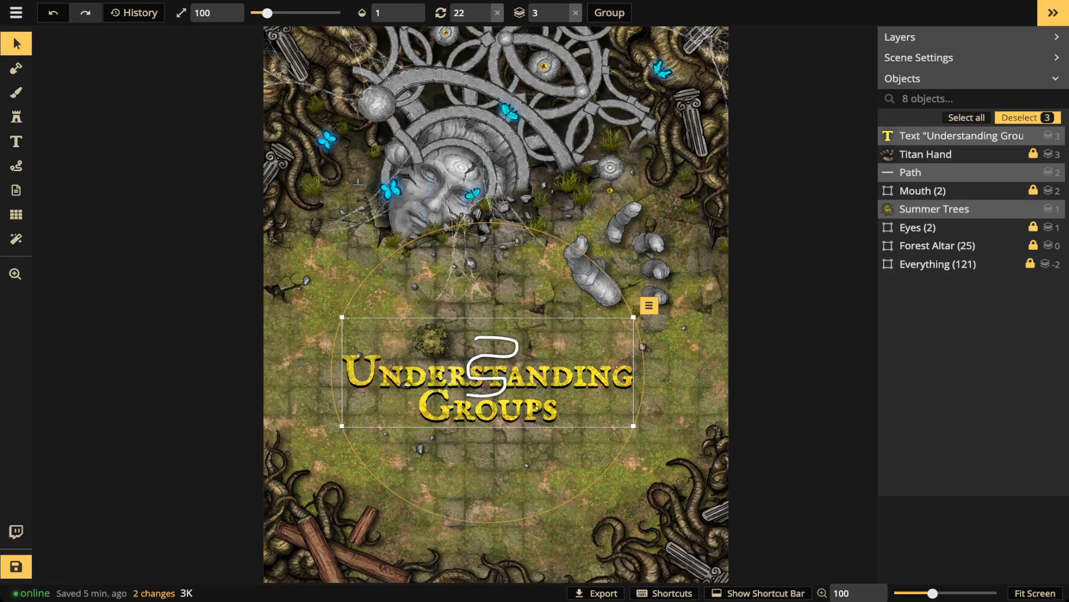
left_click(649, 306)
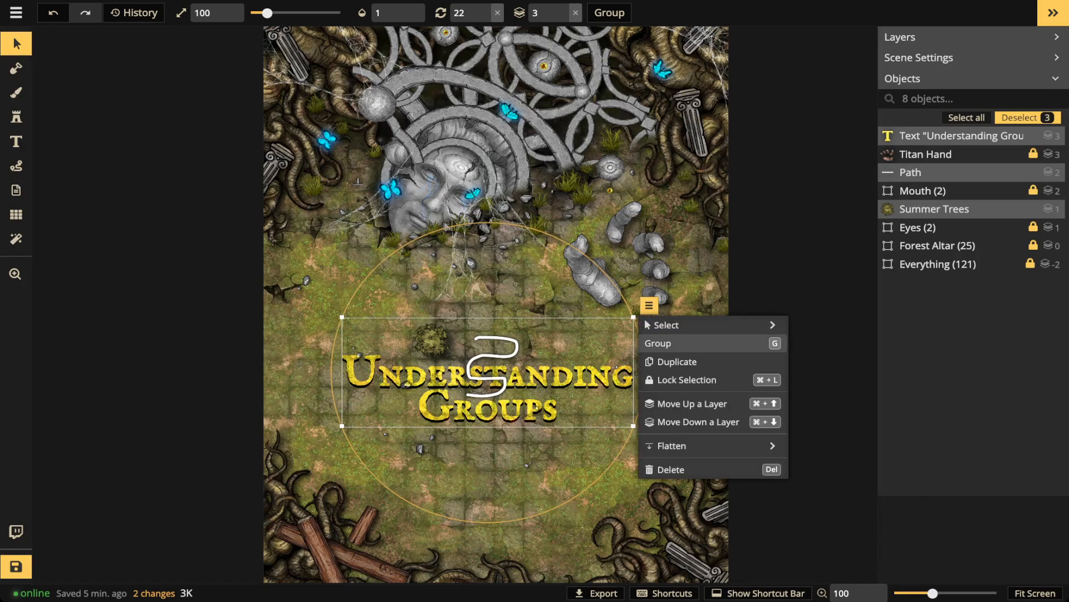
key("Escape")
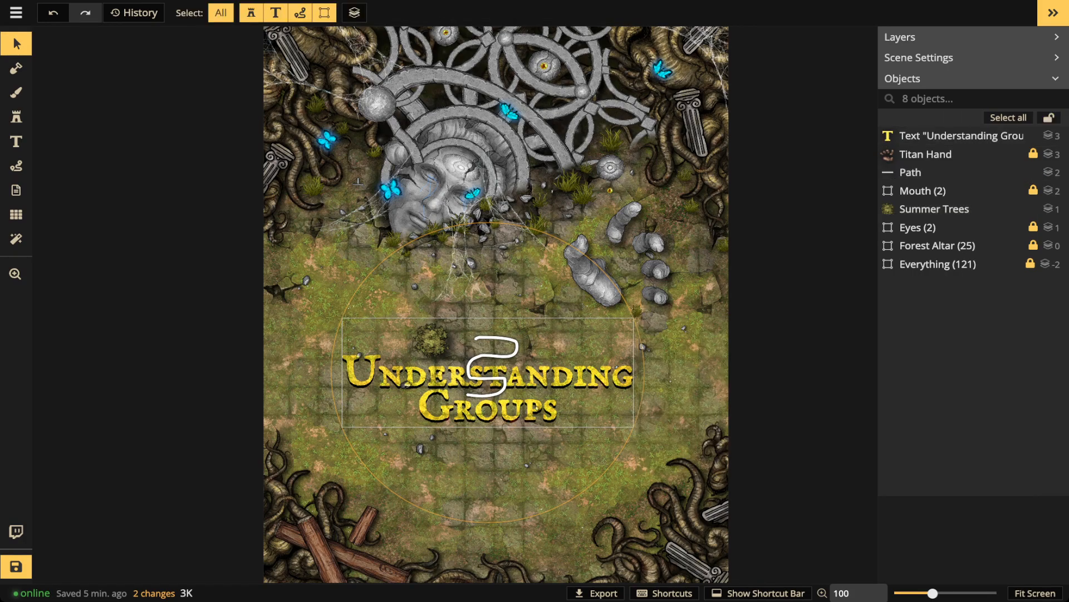
left_click_drag(378, 319, 551, 424)
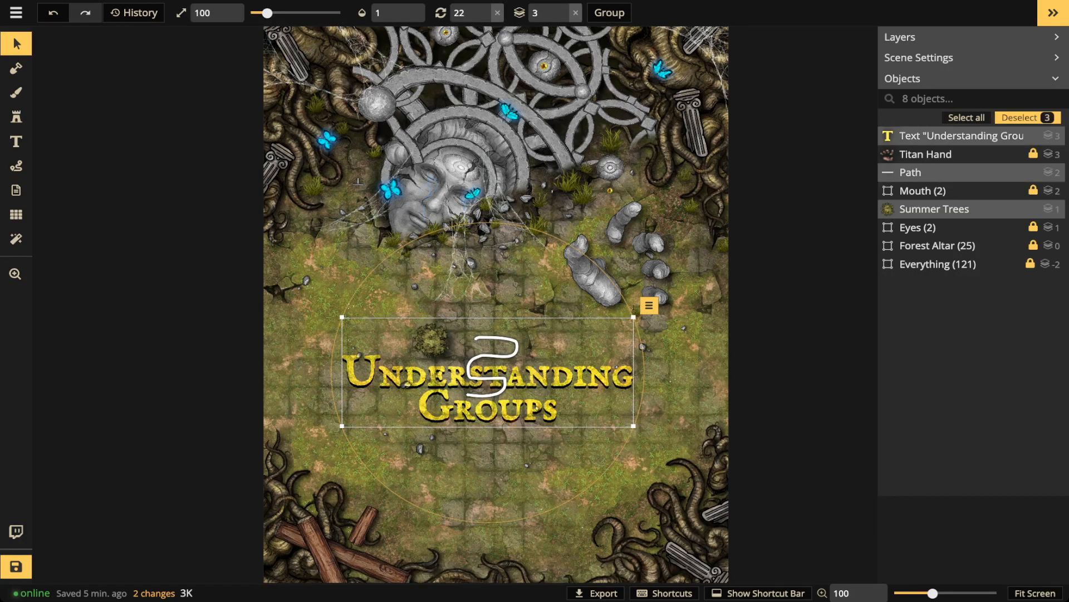
key("ctrl+g")
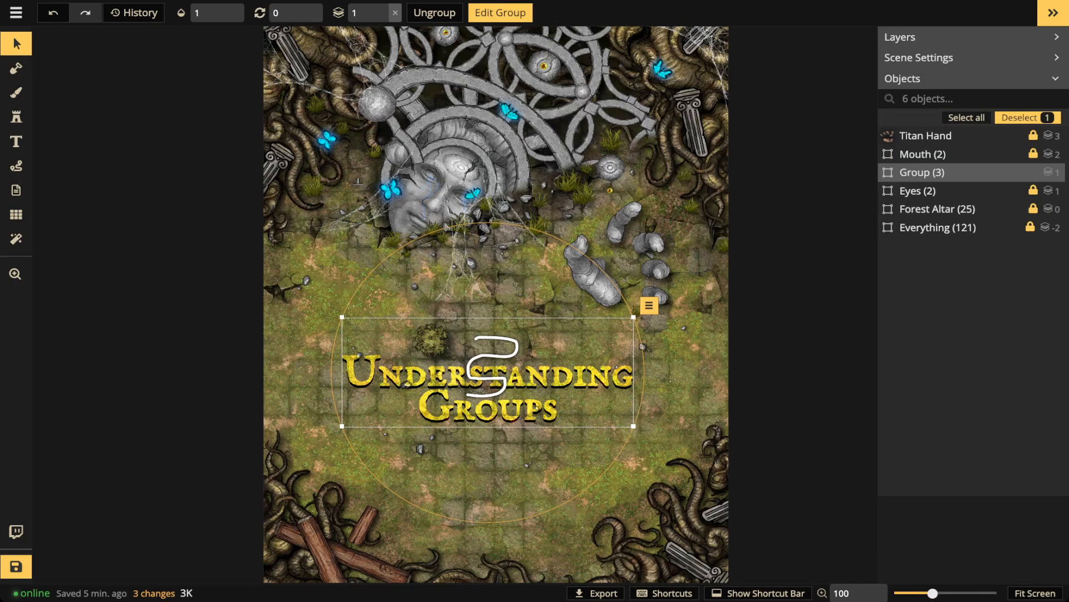
mouse_move(1034, 172)
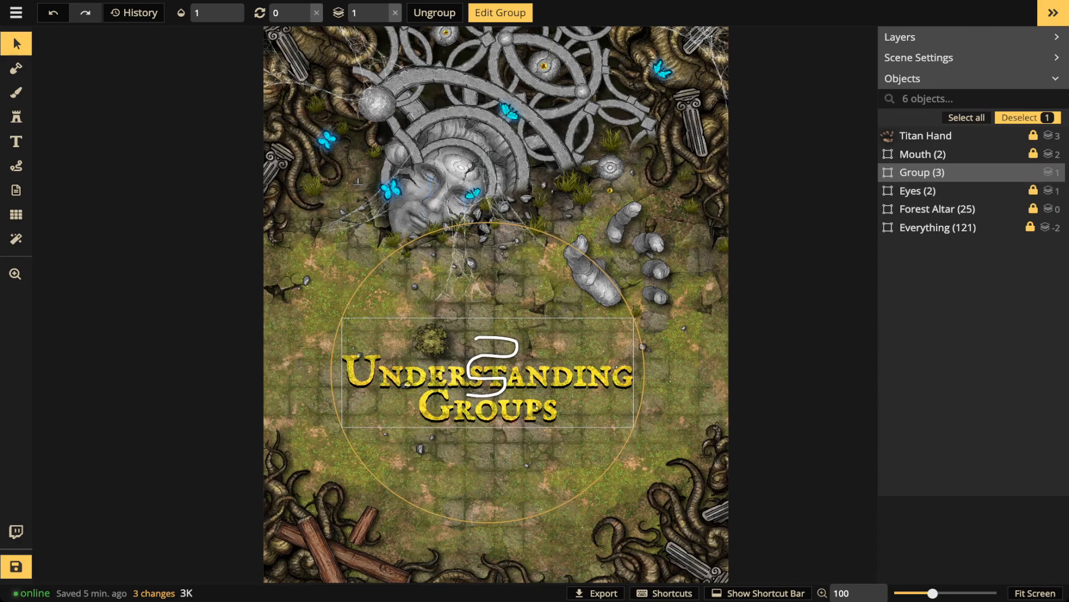
- Rotate the new group to 7 degrees and scale its contents down to size 90
type("49")
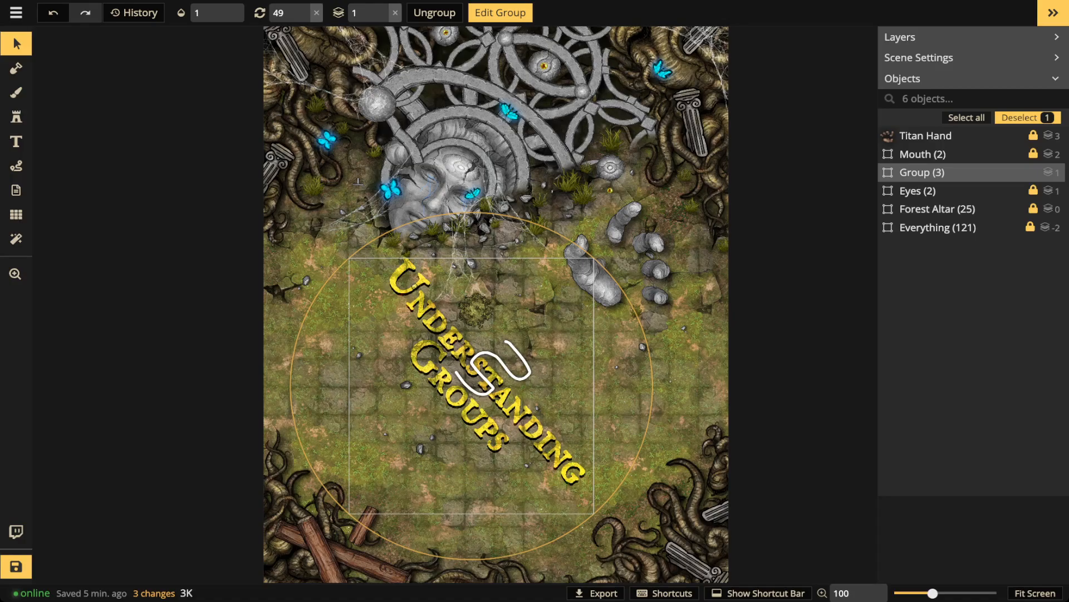
type("37")
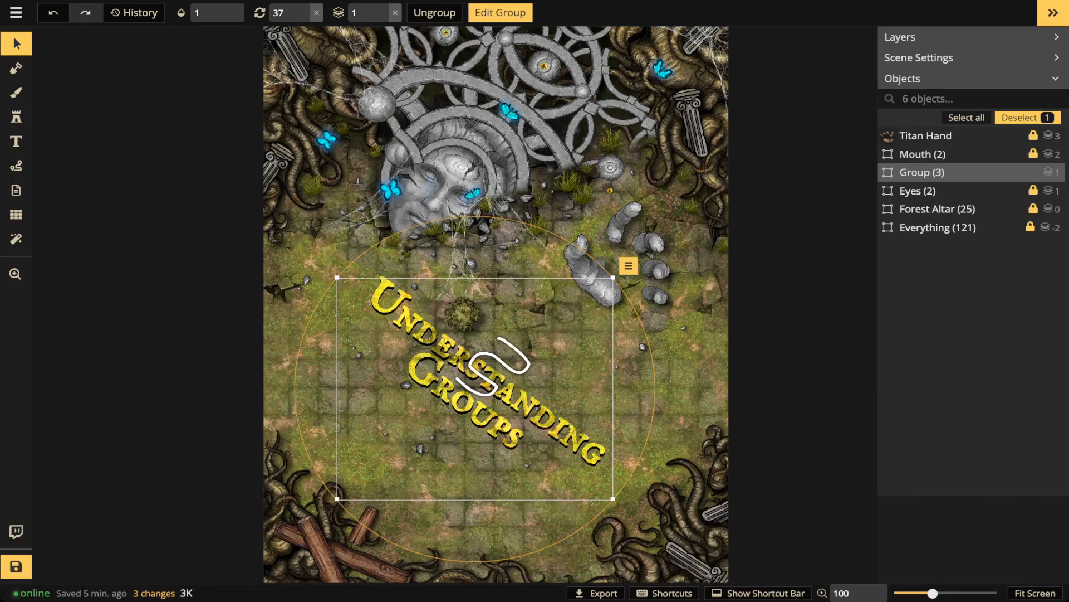
scroll(475, 388, "up", 2)
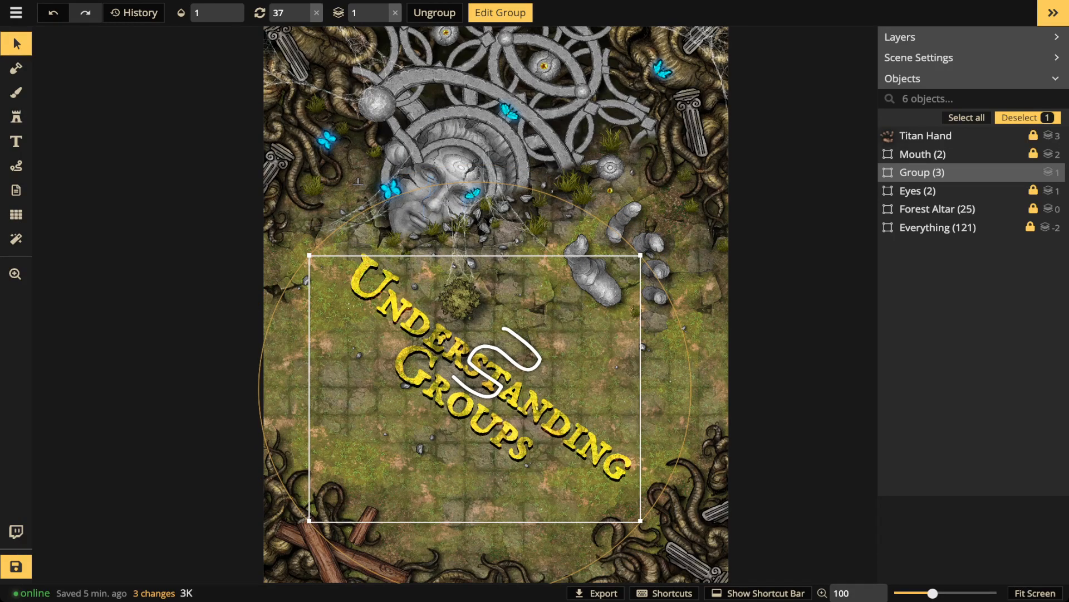
scroll(474, 387, "down", 2)
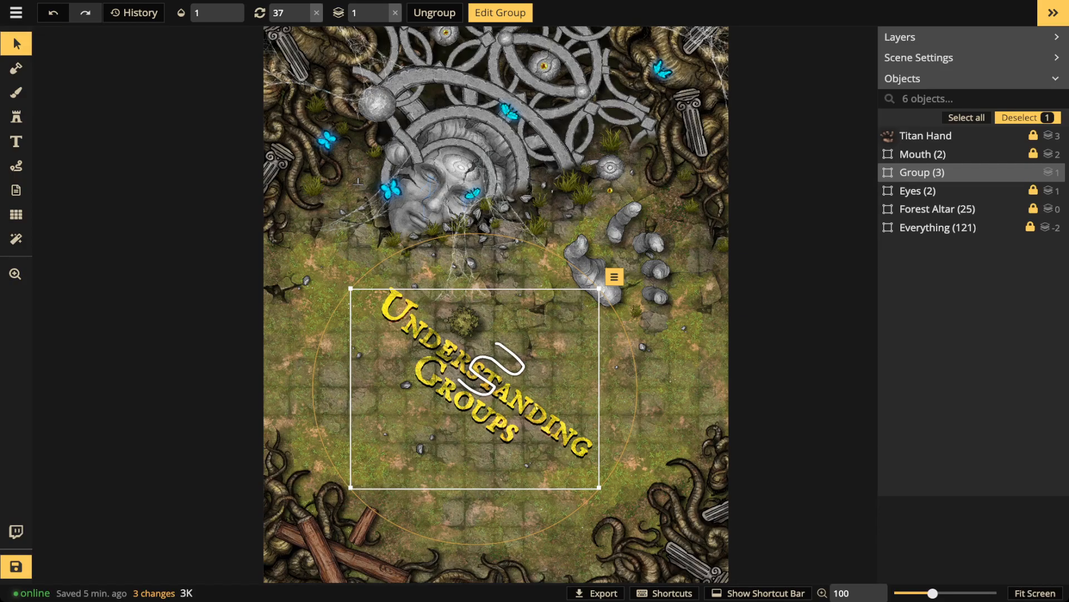
scroll(475, 388, "up", 3)
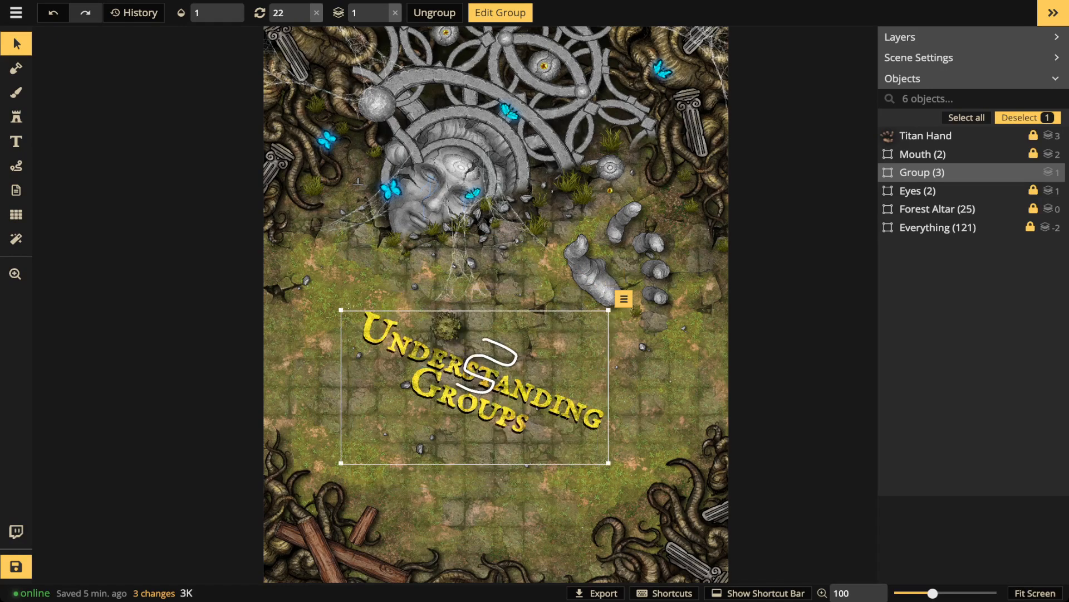
scroll(474, 387, "up", 2)
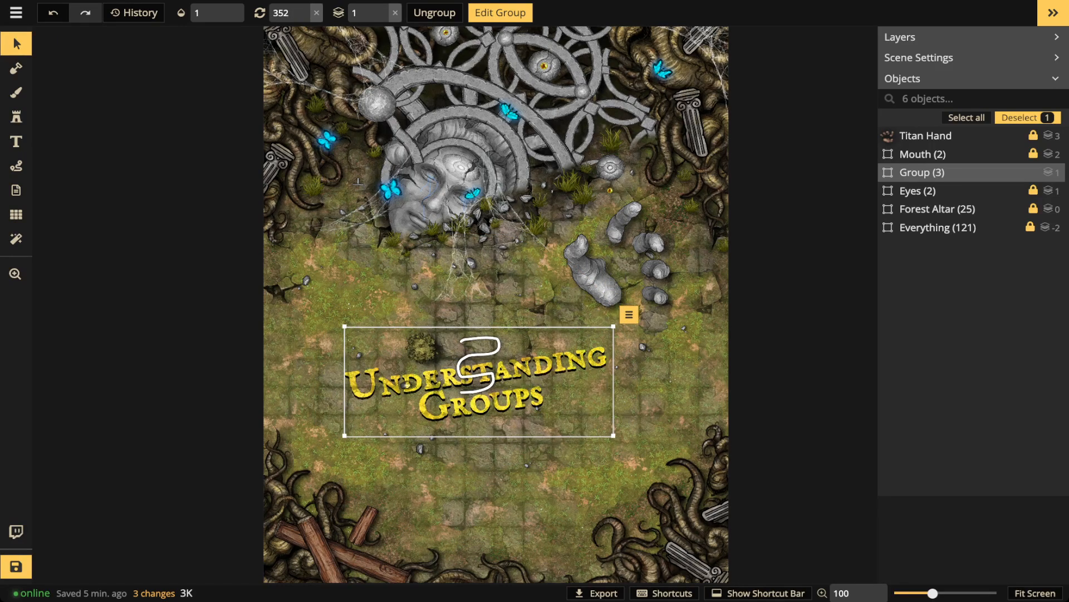
scroll(474, 388, "down", 1)
- Open the group for editing, select its text, path and Summer Trees stamp one after another, and leave the group
left_click(500, 13)
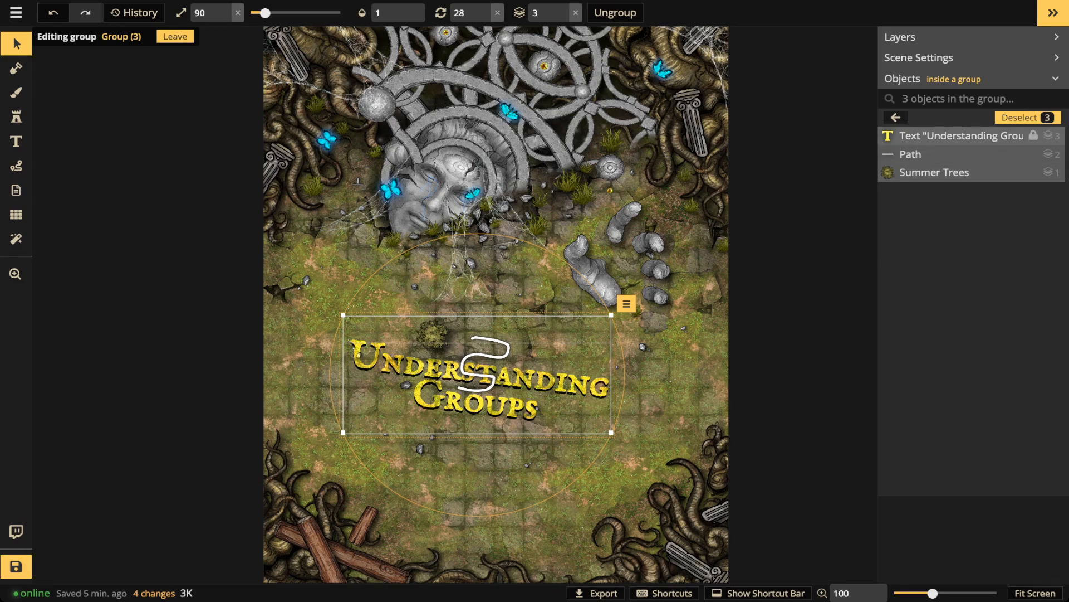
left_click(962, 136)
left_click(947, 155)
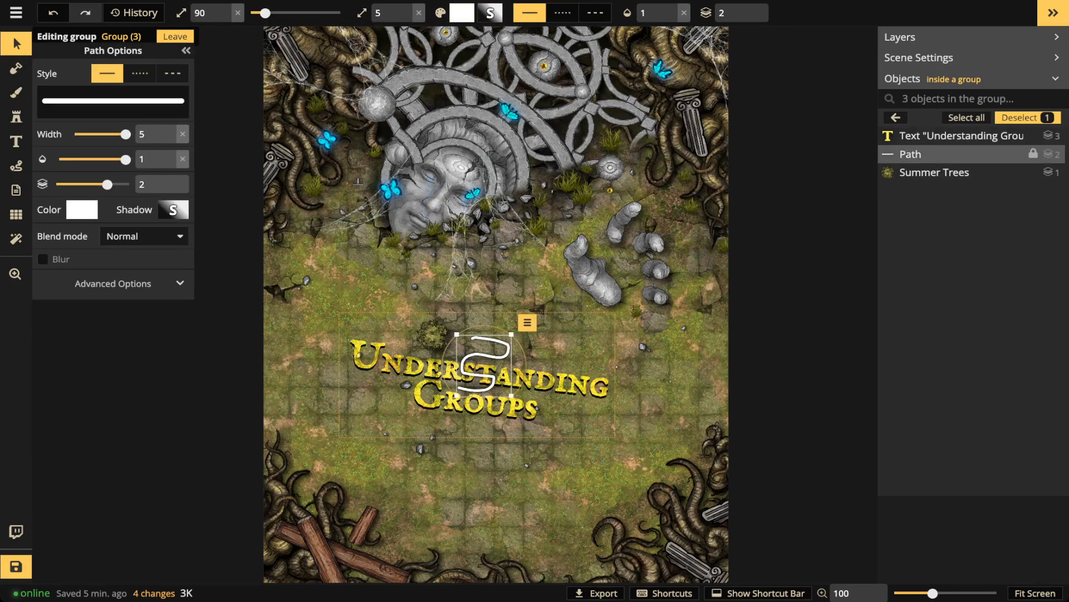
left_click(947, 173)
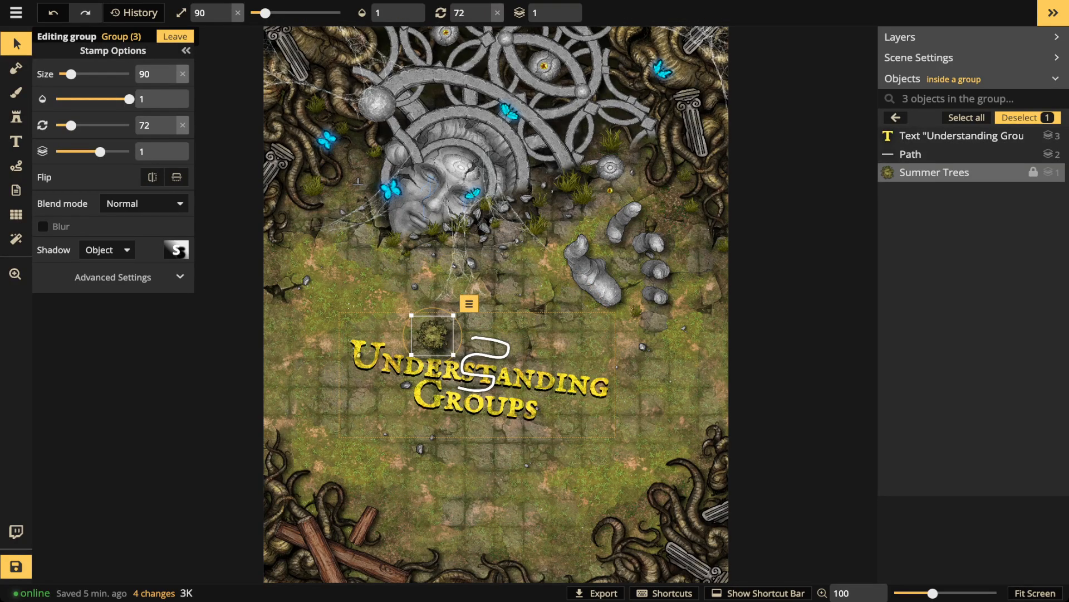
left_click(946, 223)
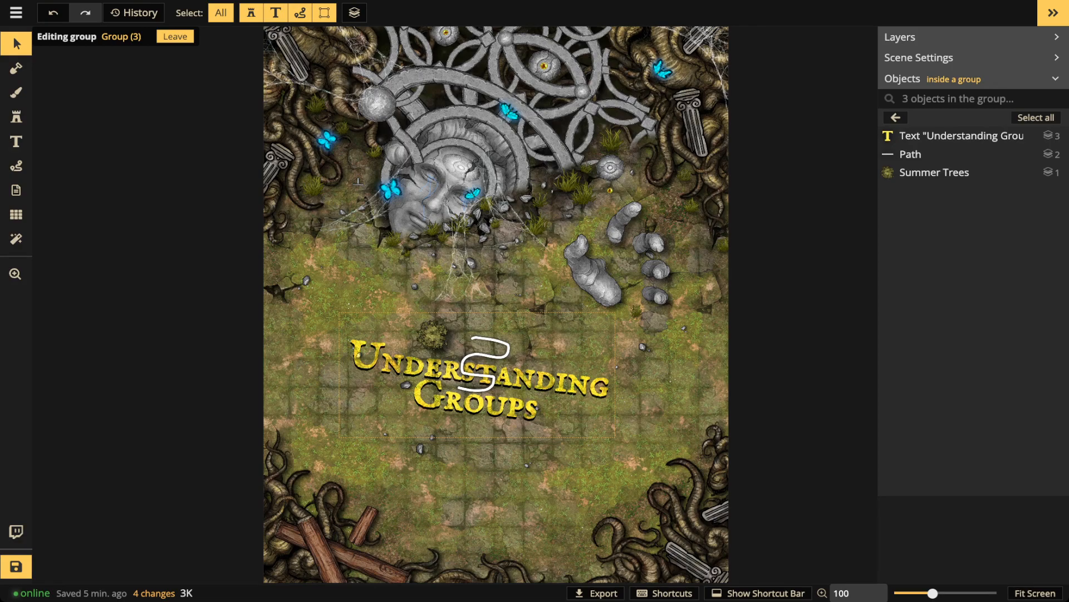
left_click(175, 37)
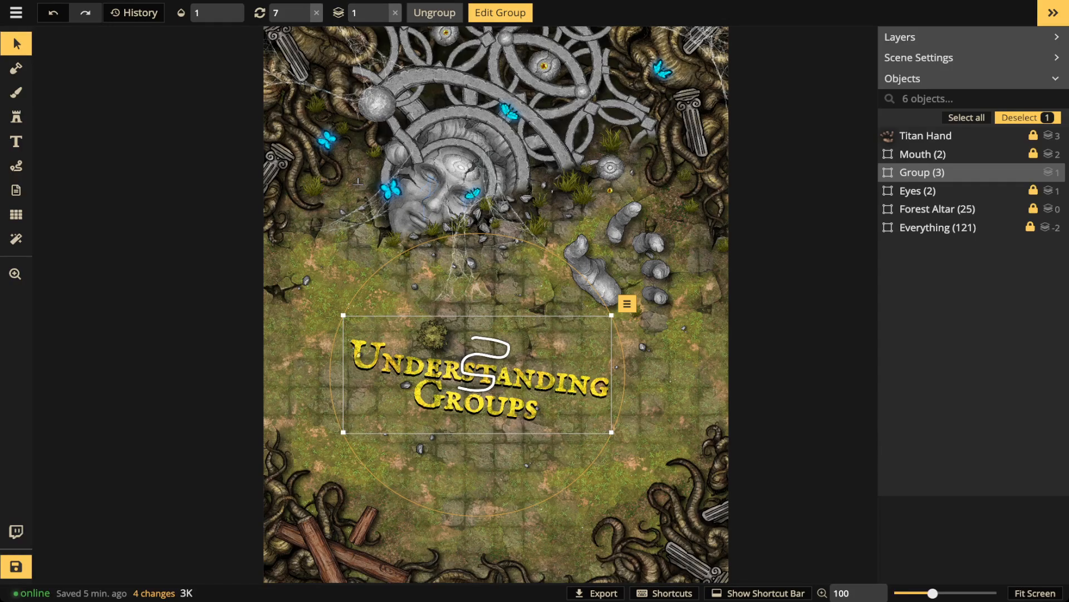
- Reopen the title group for editing and exit back to the main scene
left_click(488, 13)
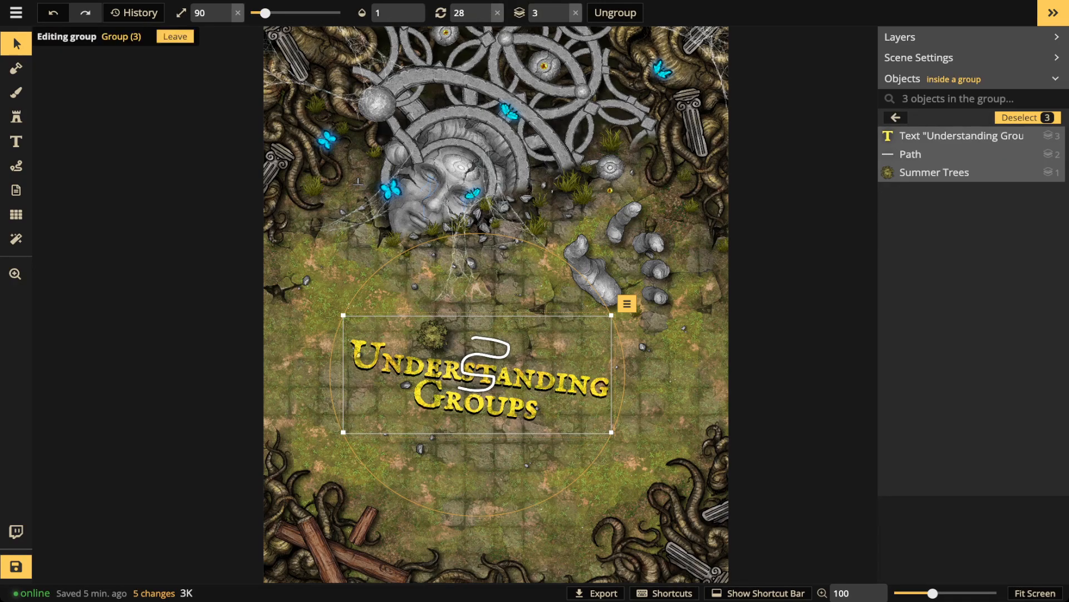
key("Escape")
key("Escape")
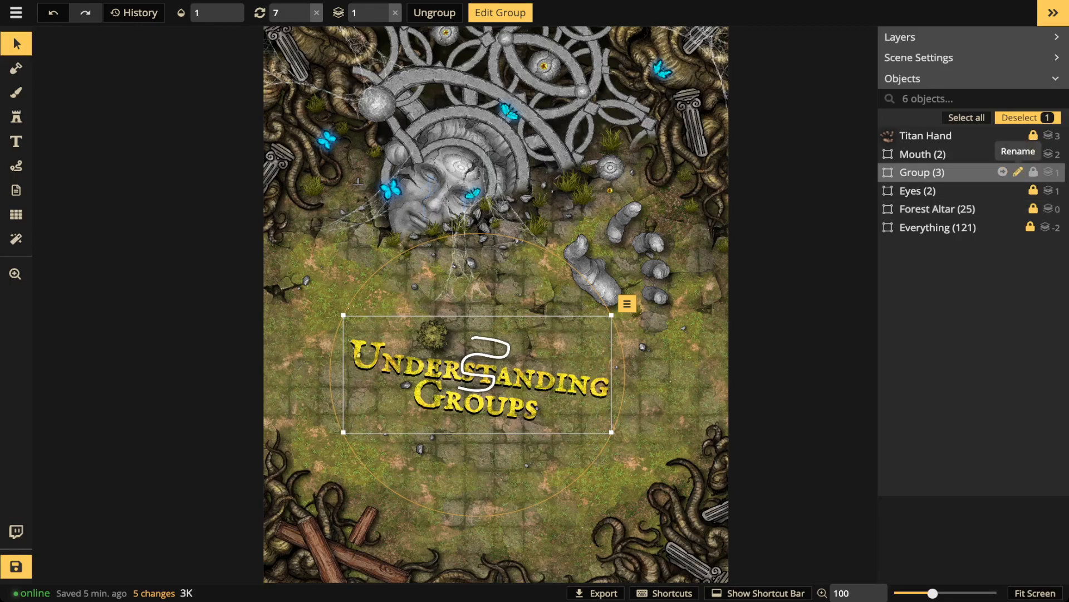
- Rename the title group as "title fuzzy"
left_click(1018, 171)
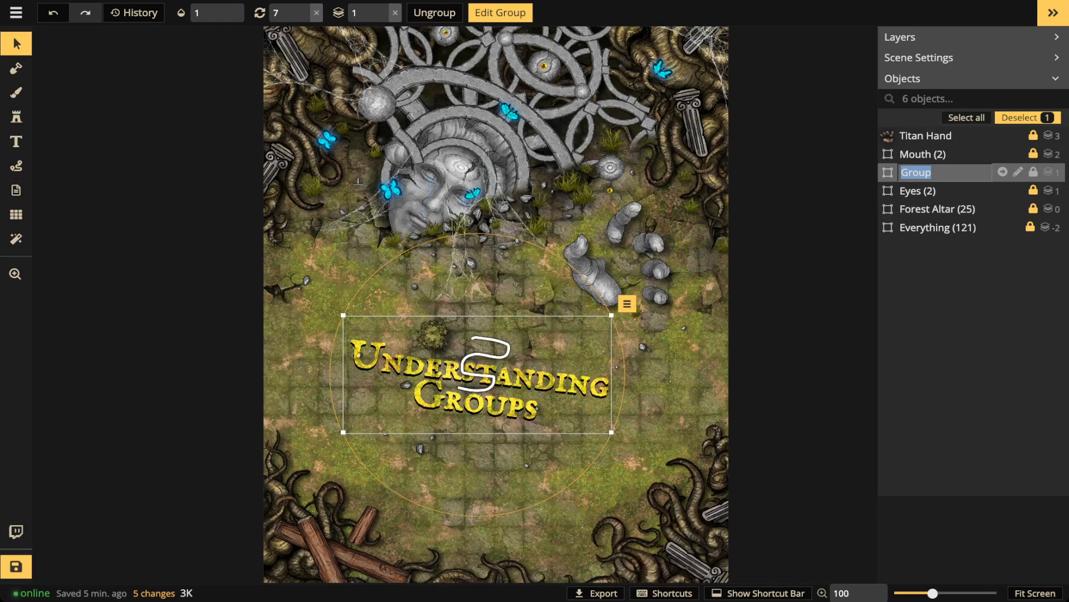
key("BackSpace")
type("title ")
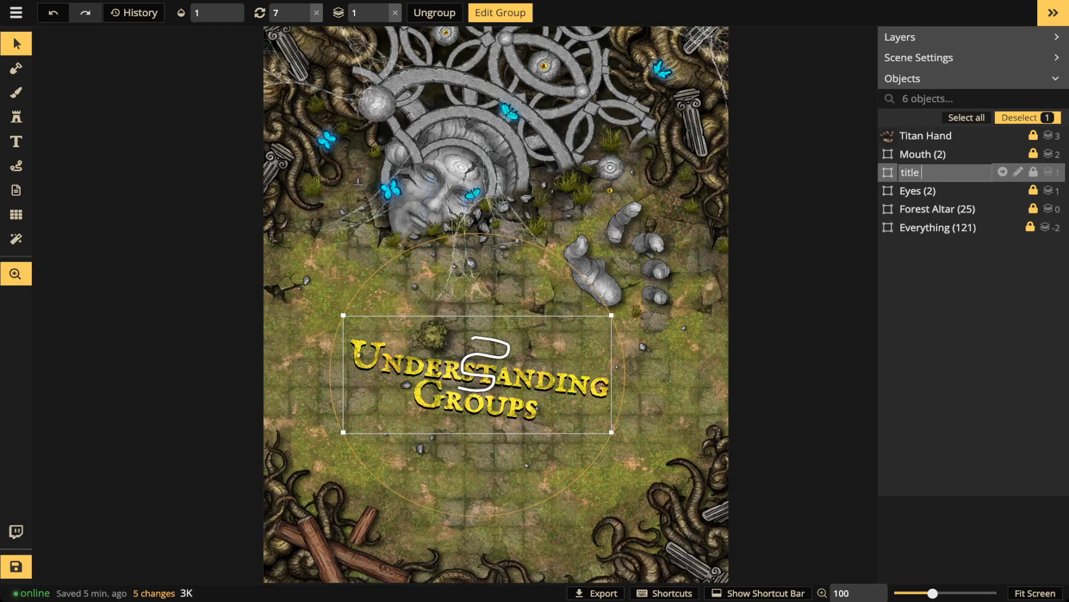
type("fuzzy")
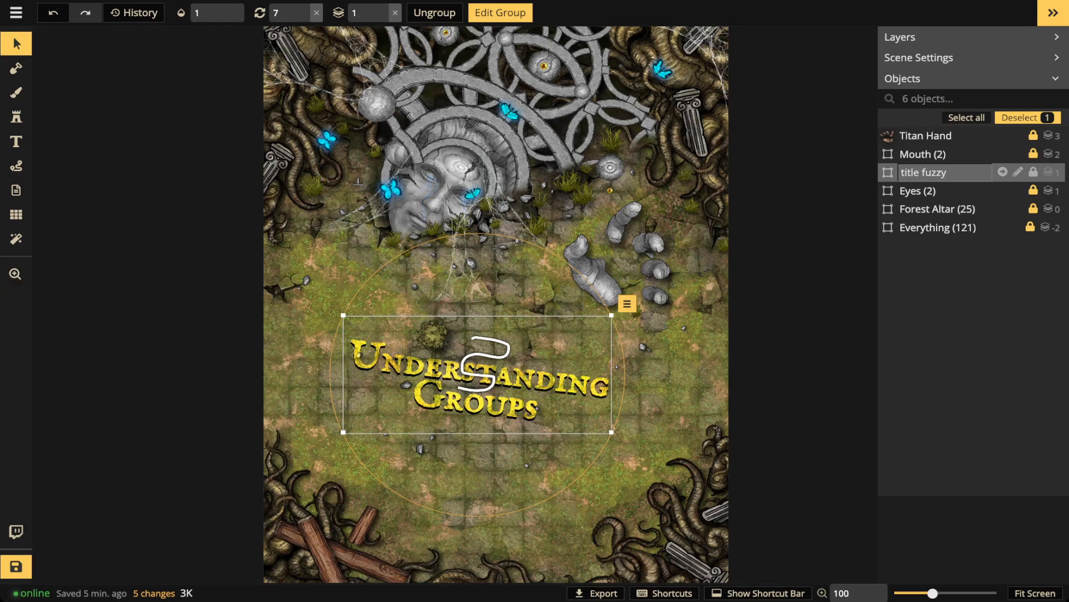
key("Return")
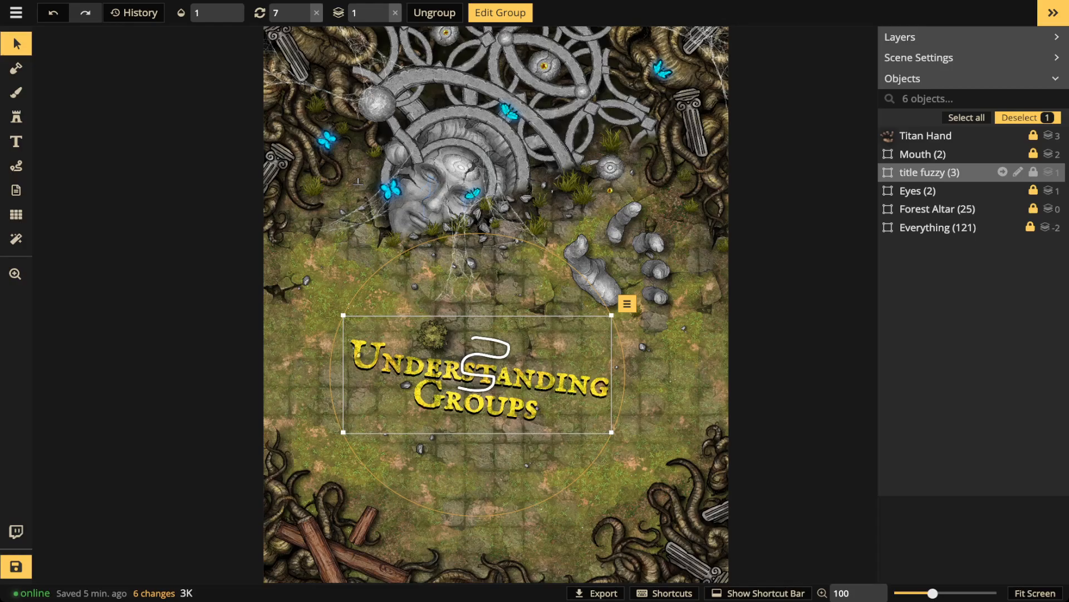
- Select the Eyes, Forest Altar, Mouth, title fuzzy and Everything groups in turn to see what each covers on the map
left_click(936, 191)
left_click(937, 209)
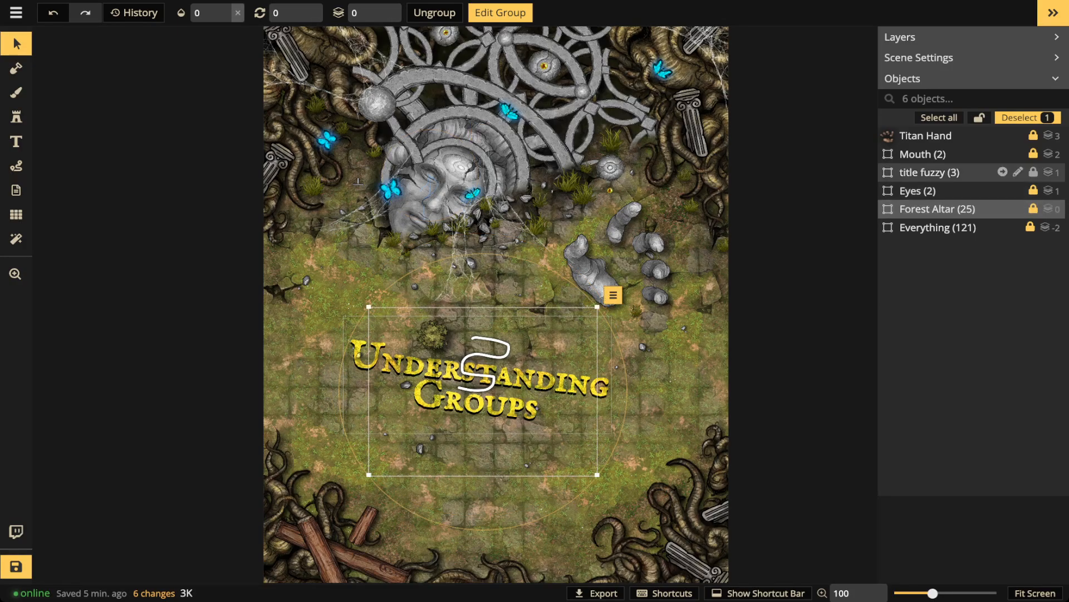
left_click(936, 154)
left_click(936, 173)
left_click(936, 190)
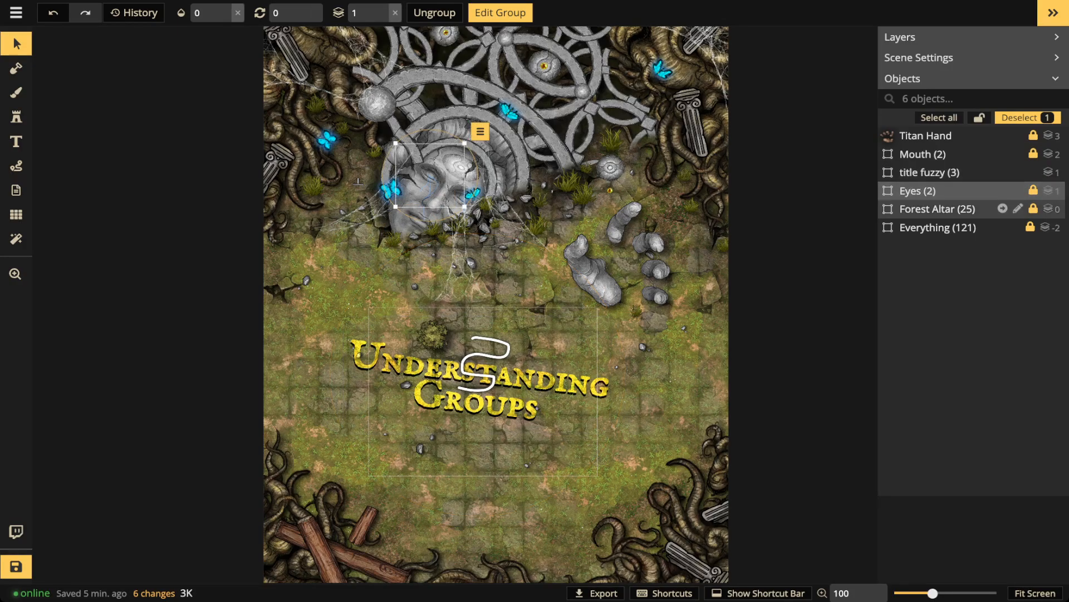
left_click(937, 209)
left_click(938, 228)
- Delete the title fuzzy group with all its contents
left_click(935, 173)
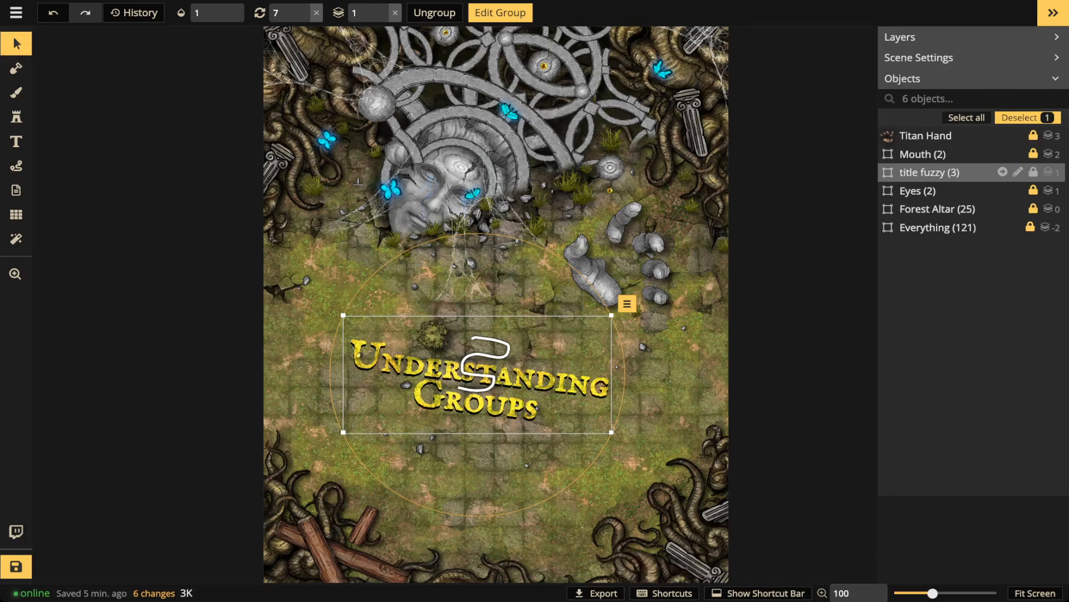
key("Delete")
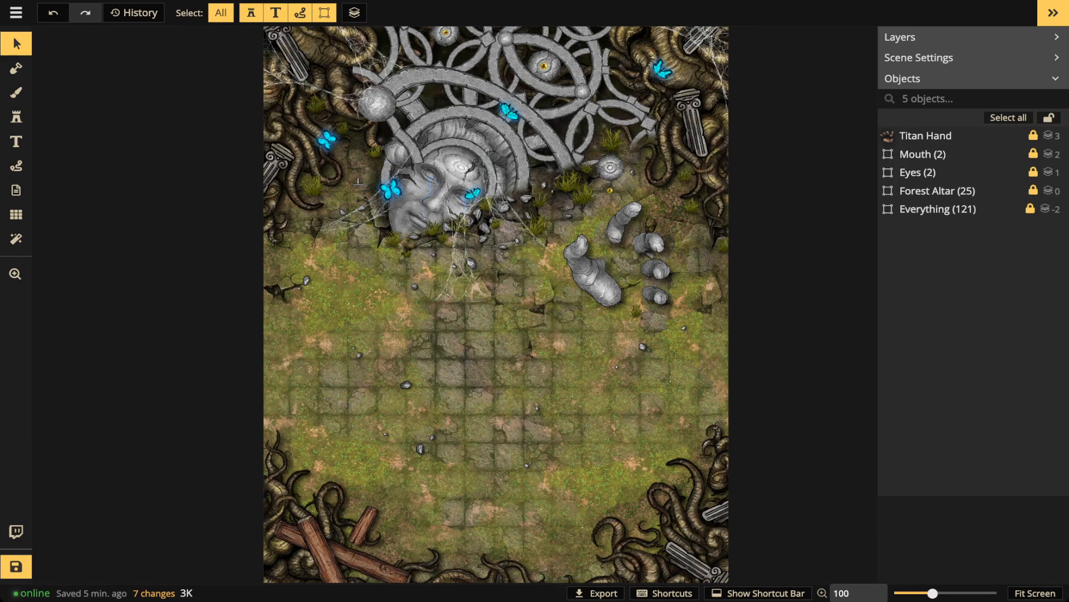
- Select the Everything group to check its extent on the map, and clear the selection
left_click(938, 209)
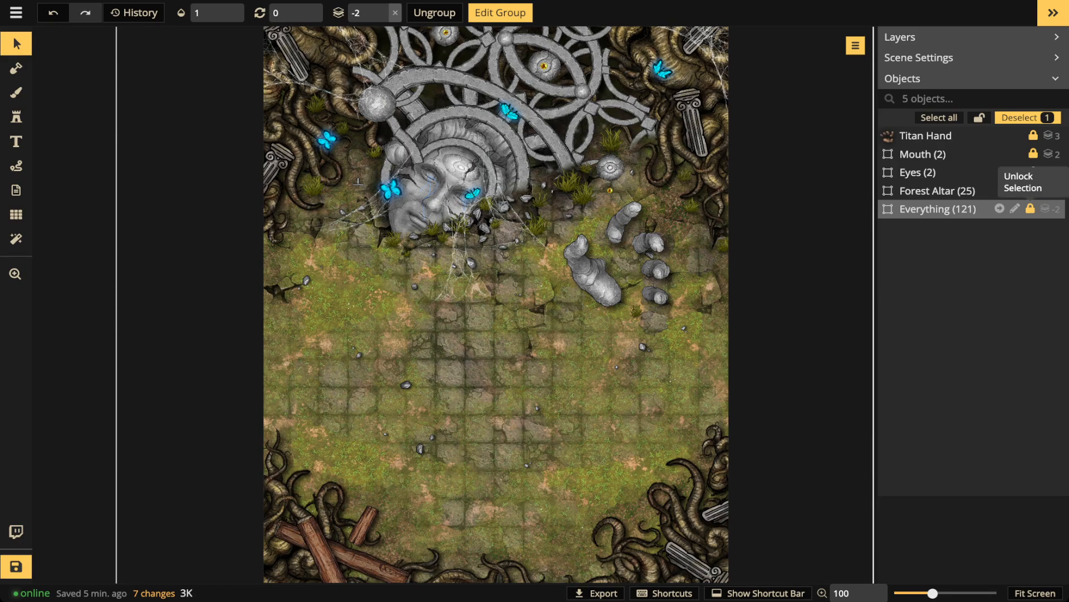
key("Escape")
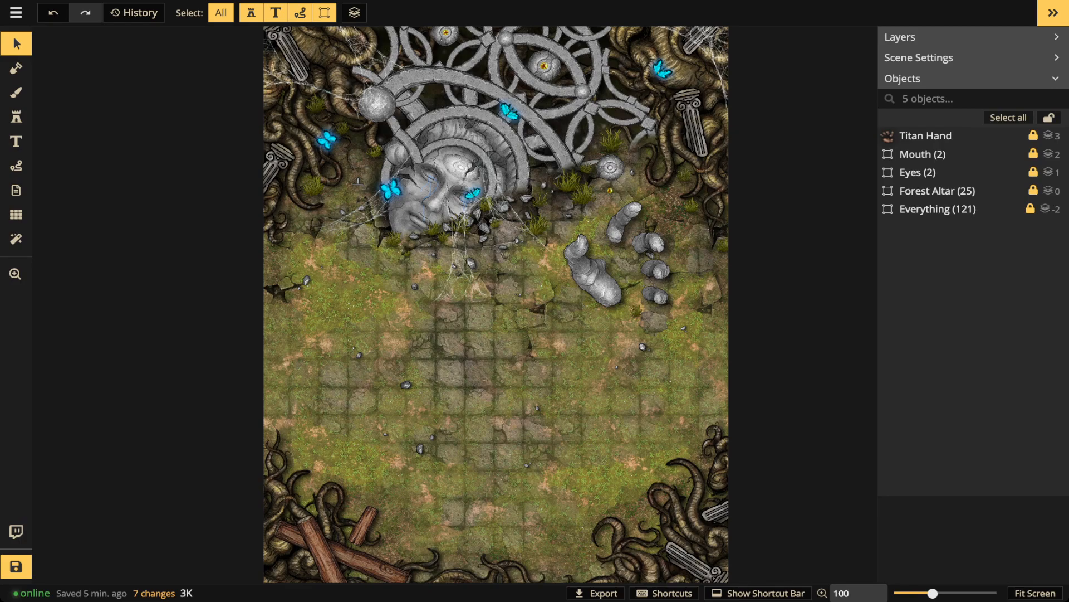
- Set the opacity of the hidden Forest Altar group to 1
mouse_move(947, 172)
mouse_move(947, 153)
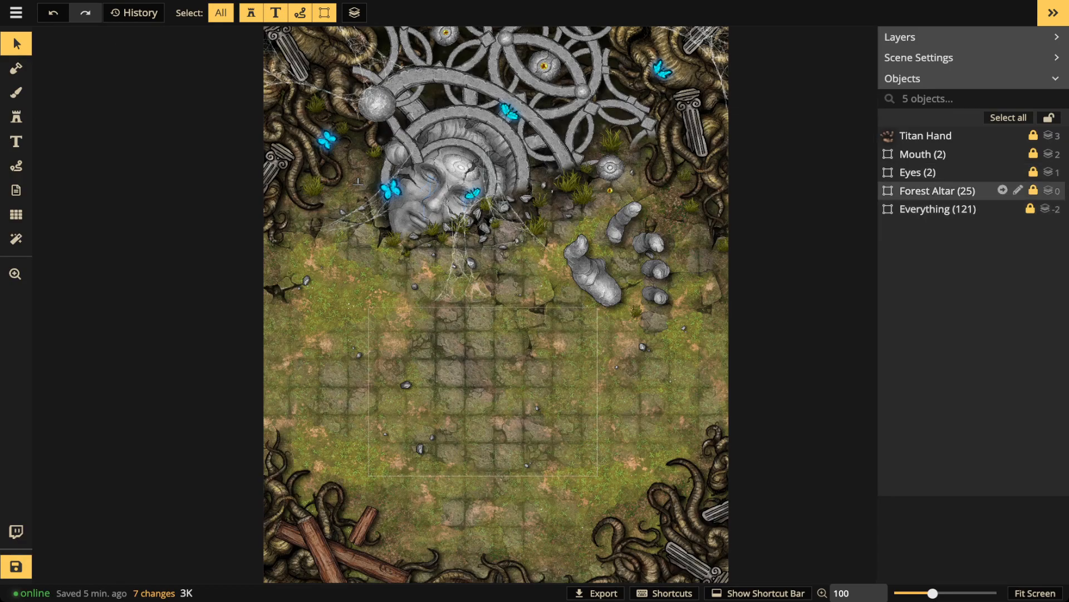
left_click(937, 190)
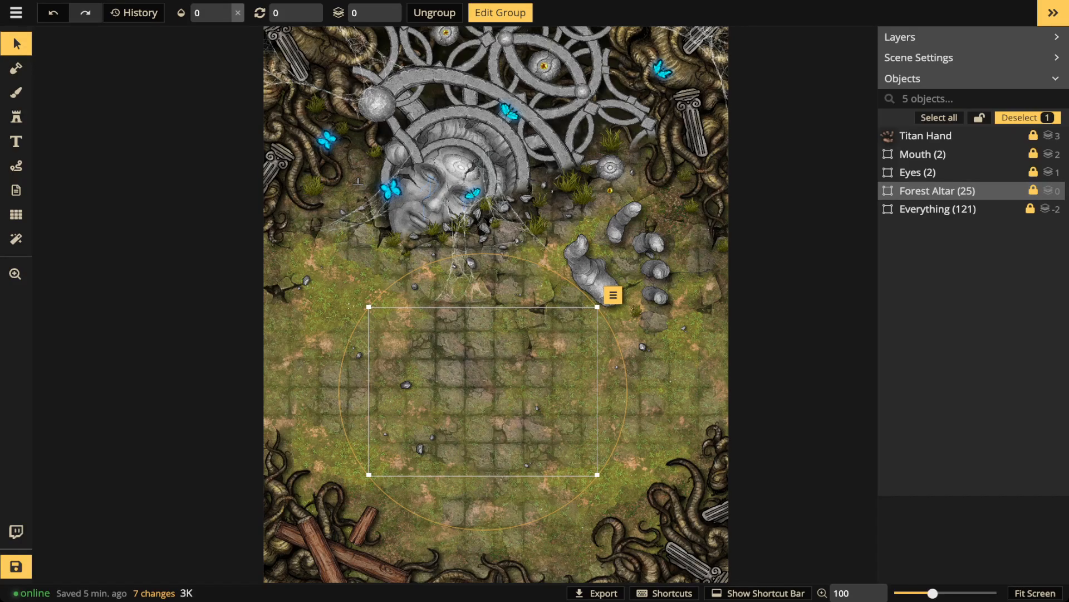
left_click(225, 12)
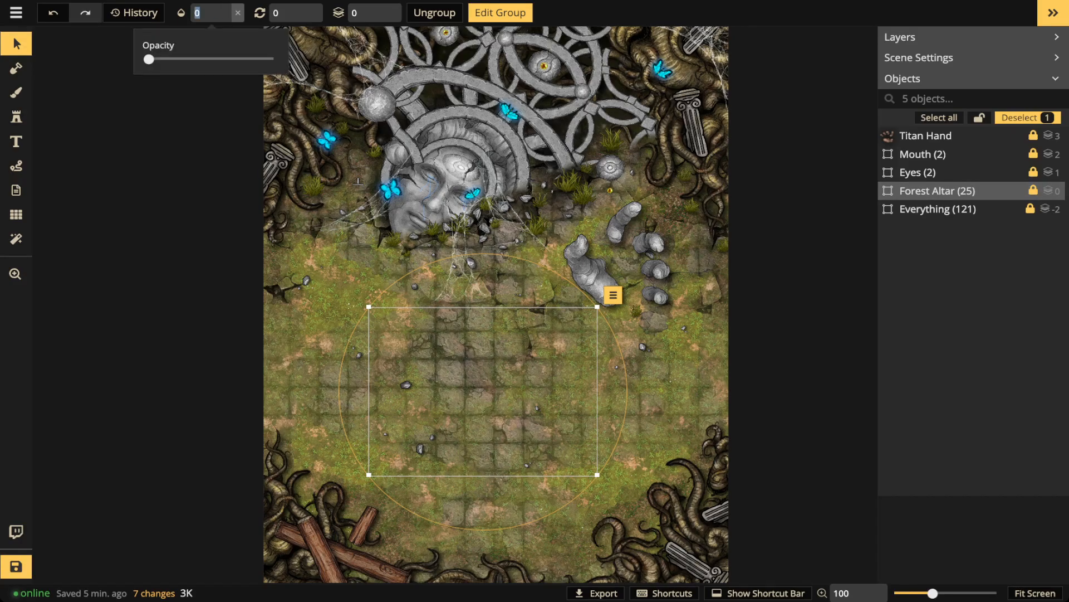
type("0.09")
left_click_drag(160, 59, 273, 59)
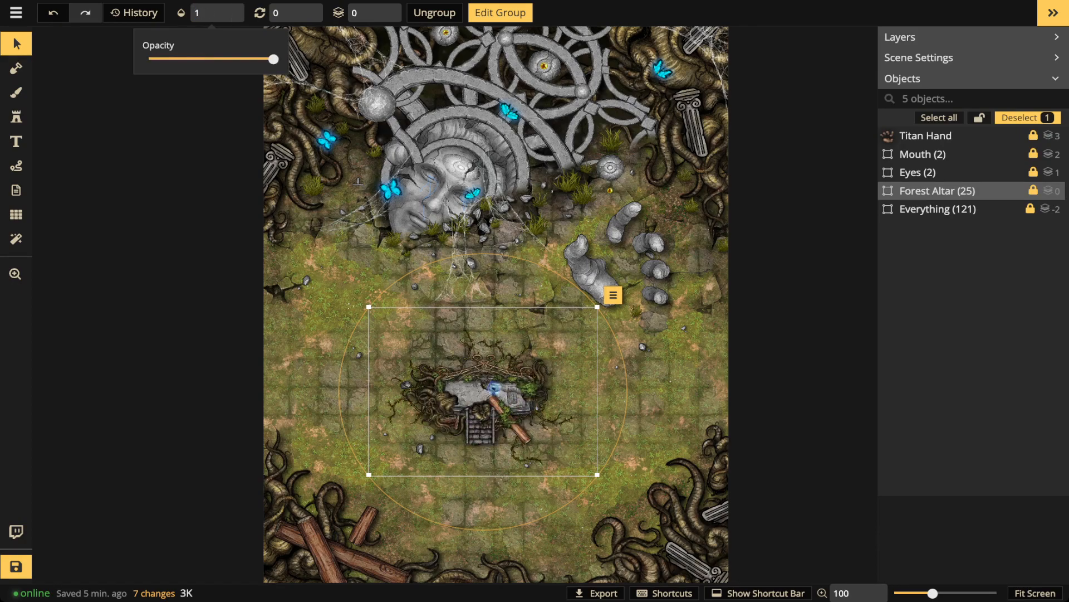
- Inspect the Forest Altar group up close on the map and return to the wider view
scroll(495, 403, "up", 3)
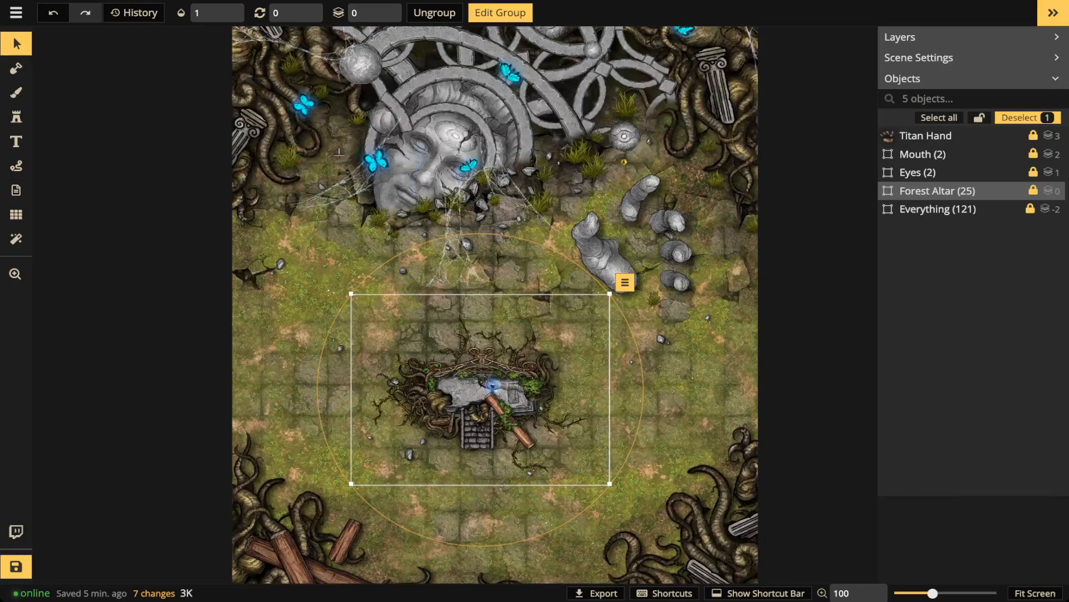
scroll(495, 403, "up", 4)
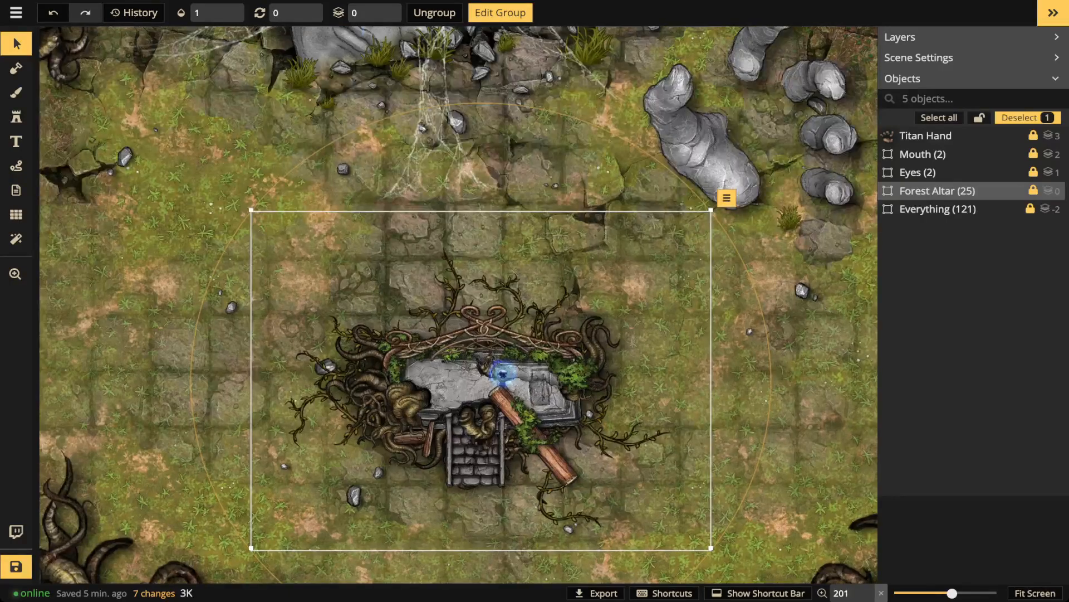
scroll(495, 403, "up", 2)
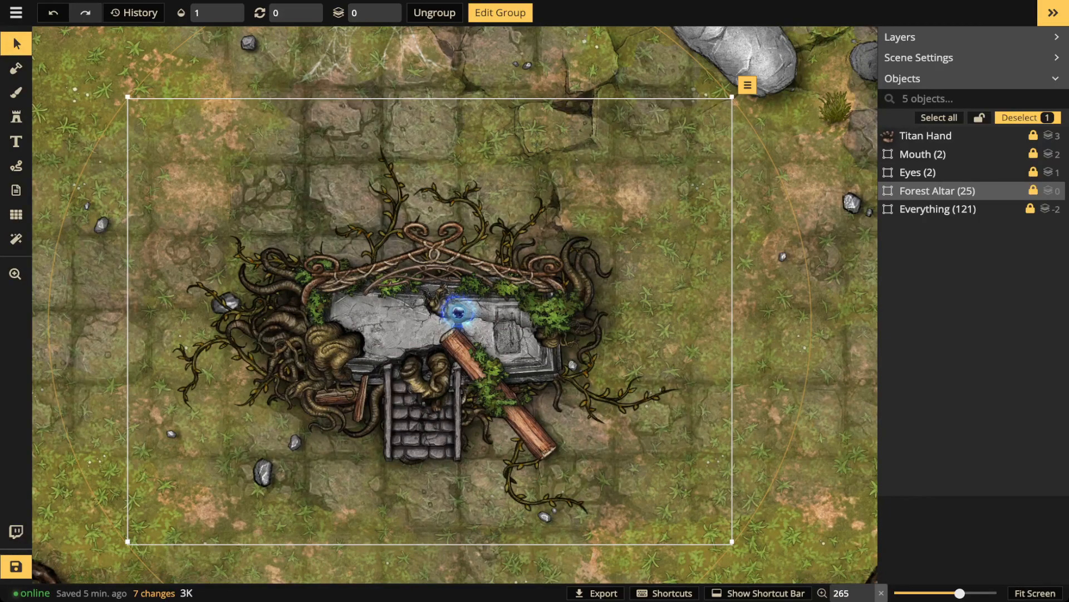
scroll(495, 404, "down", 3)
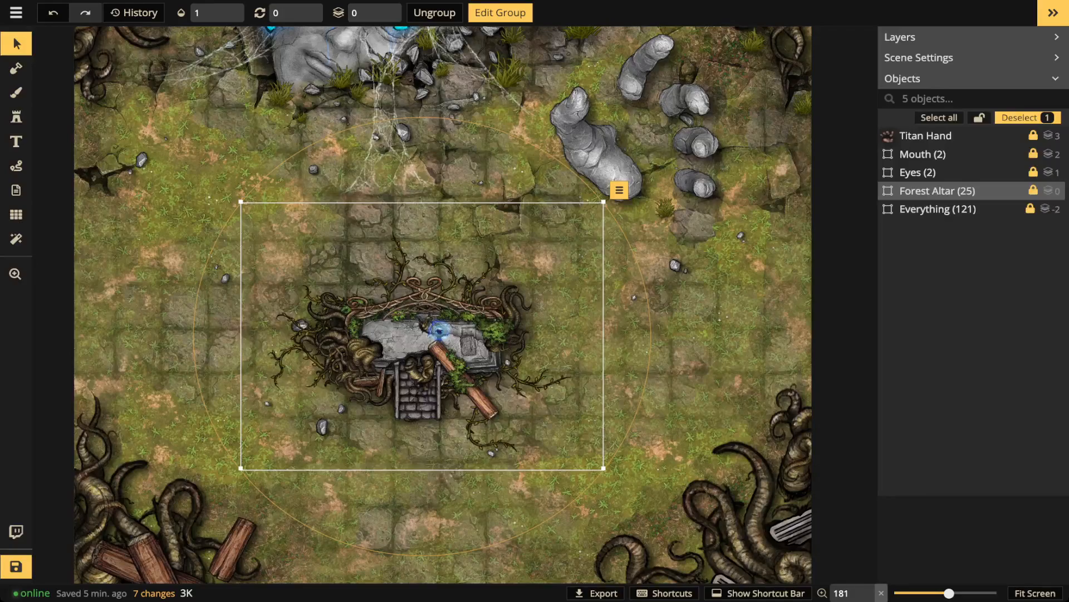
scroll(412, 348, "down", 2)
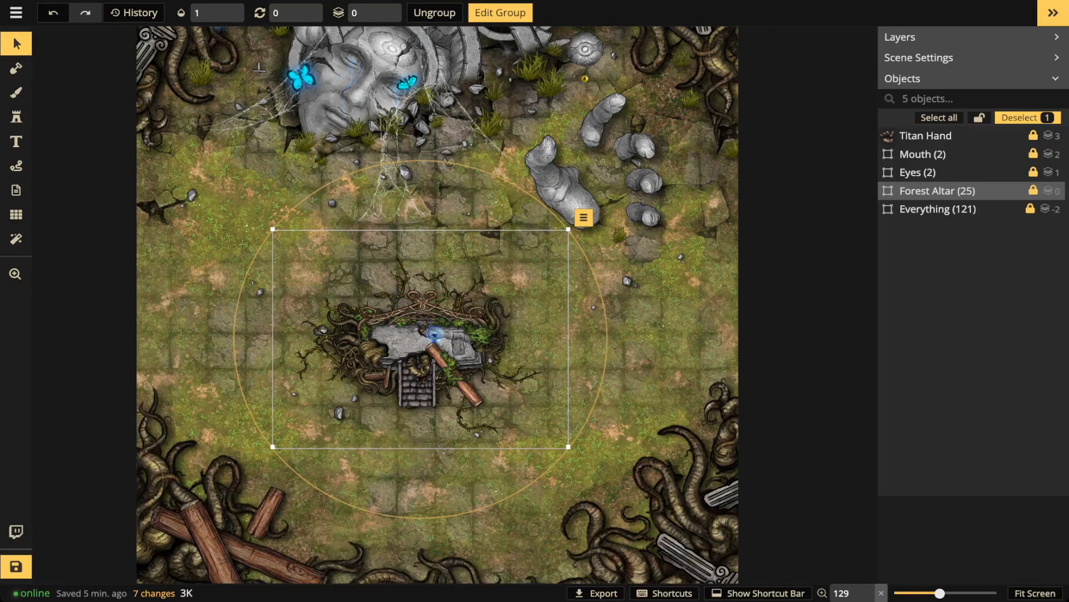
scroll(336, 81, "down", 1)
left_click_drag(336, 81, 341, 158)
- Try rotating the Forest Altar group to 60, move it to the map's western side, and turn it back to 30
left_click_drag(417, 390, 401, 370)
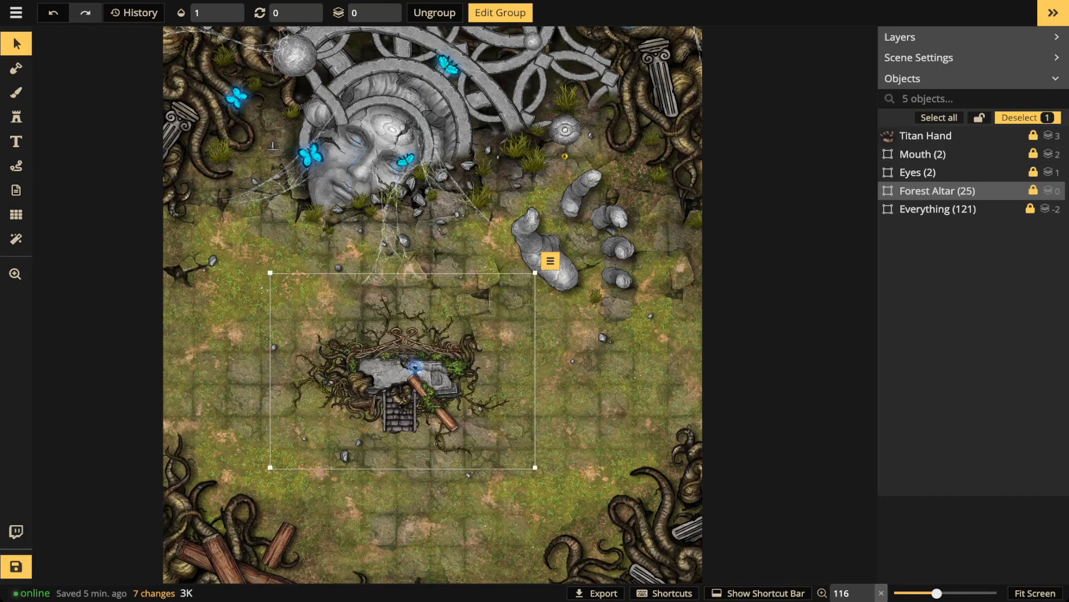
scroll(400, 369, "up", 4)
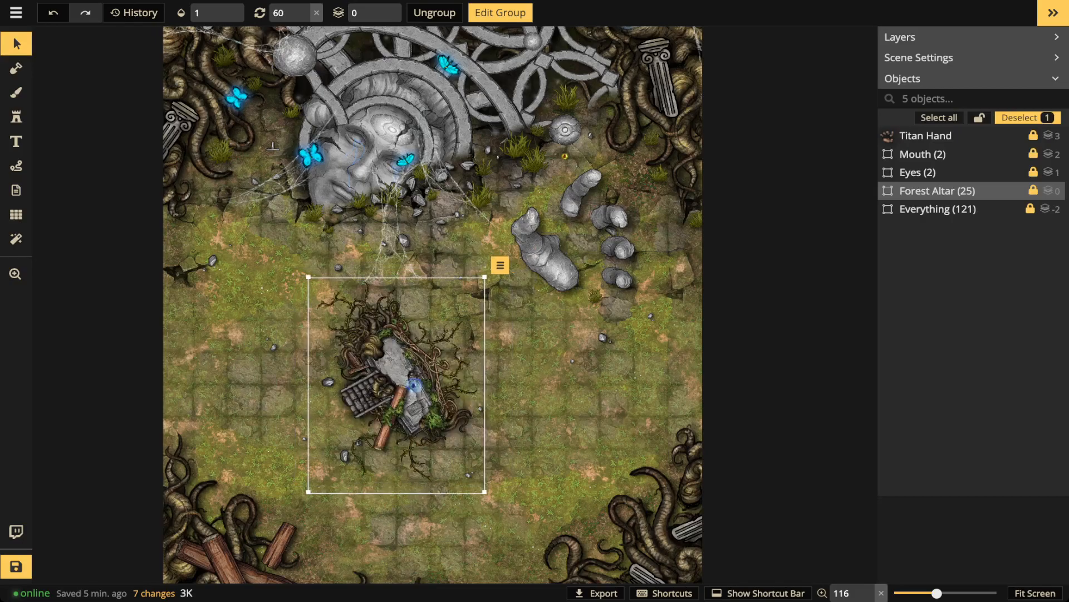
scroll(402, 383, "up", 1)
left_click_drag(402, 383, 285, 333)
scroll(285, 333, "down", 3)
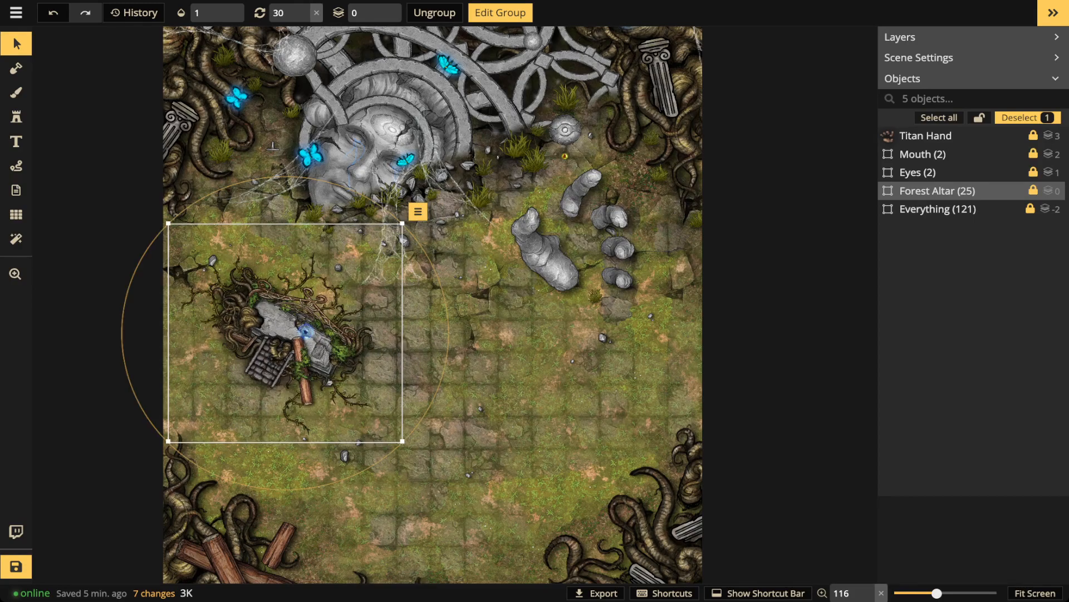
- Move the Forest Altar group across the clearing, reset its rotation to 0, and place it in the middle below the statue's face
left_click_drag(286, 332, 581, 363)
scroll(442, 470, "down", 2)
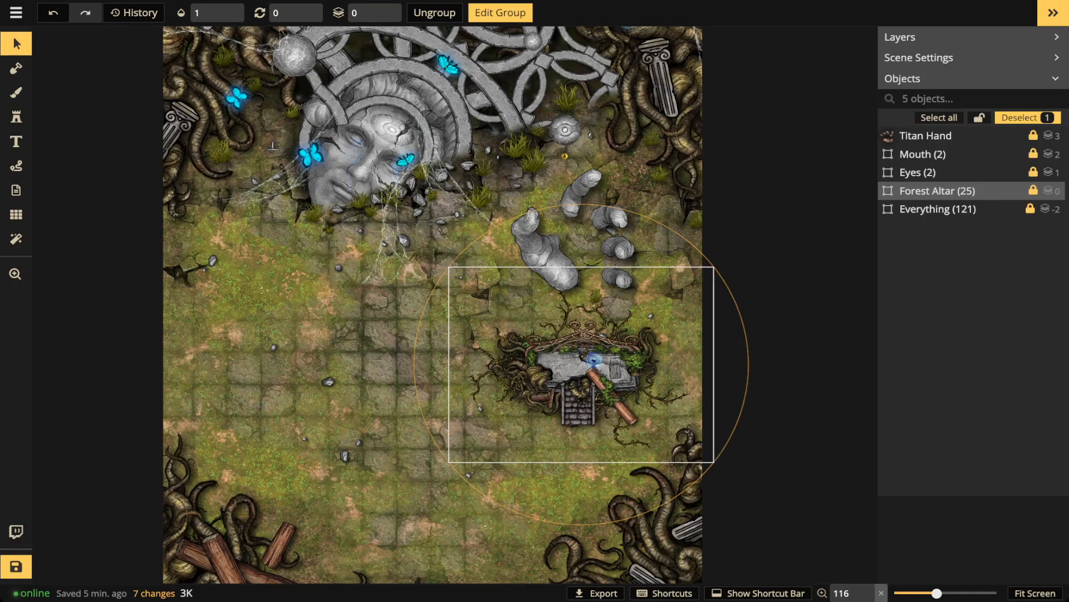
left_click_drag(581, 363, 415, 364)
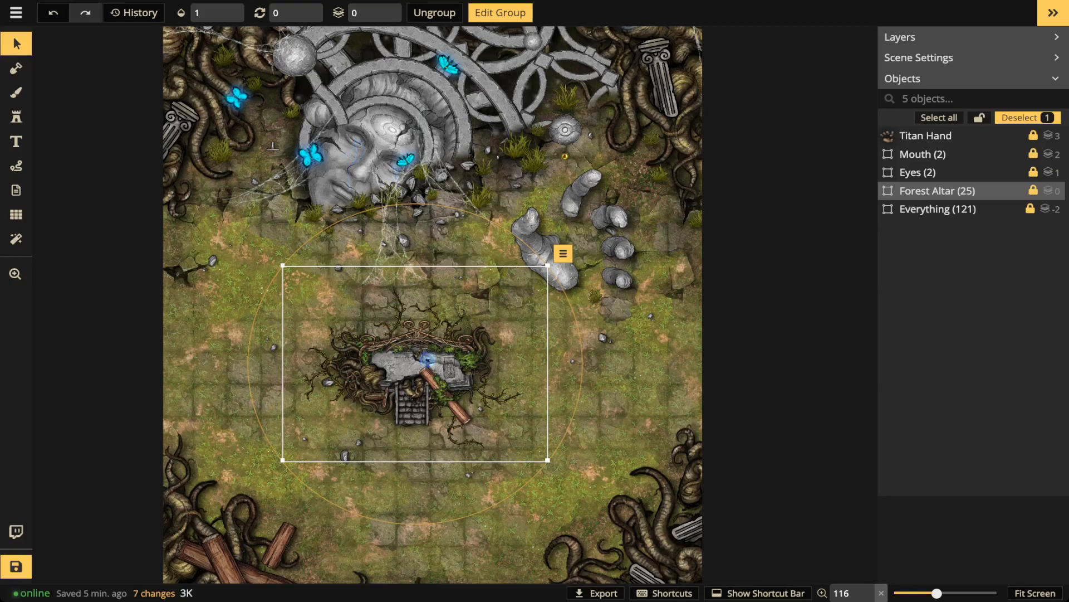
left_click_drag(416, 363, 418, 365)
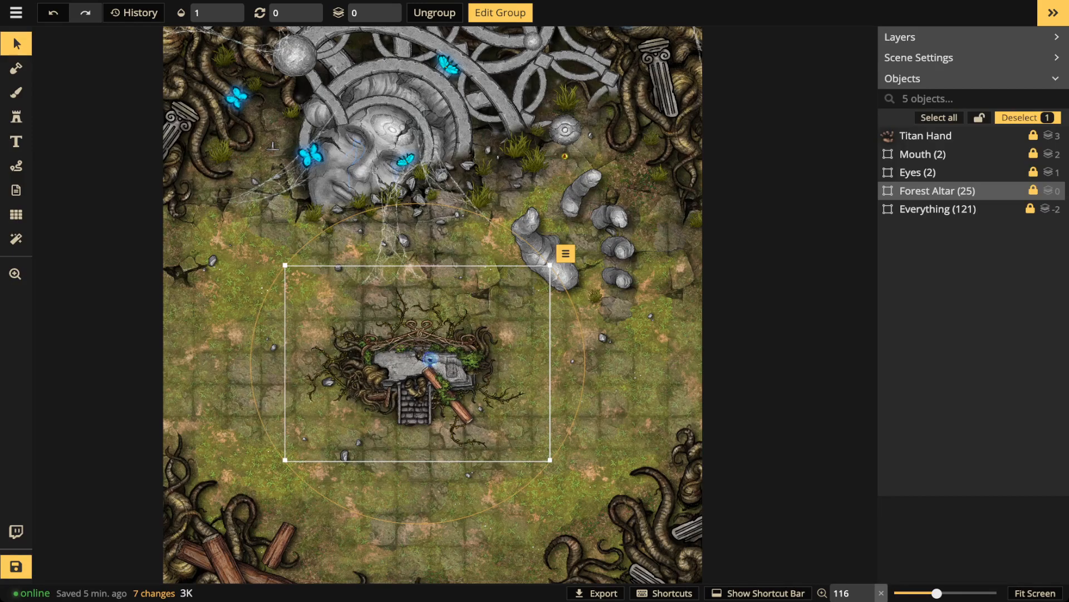
- Enter the Forest Altar group, look through the list of objects it contains, and leave the group
scroll(426, 392, "up", 3)
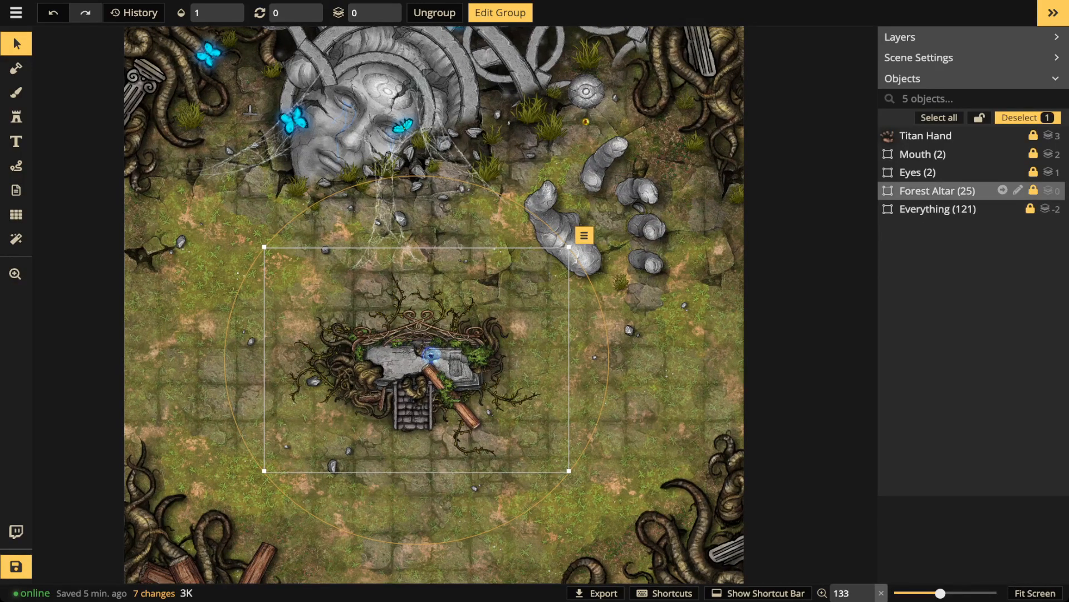
left_click(1002, 190)
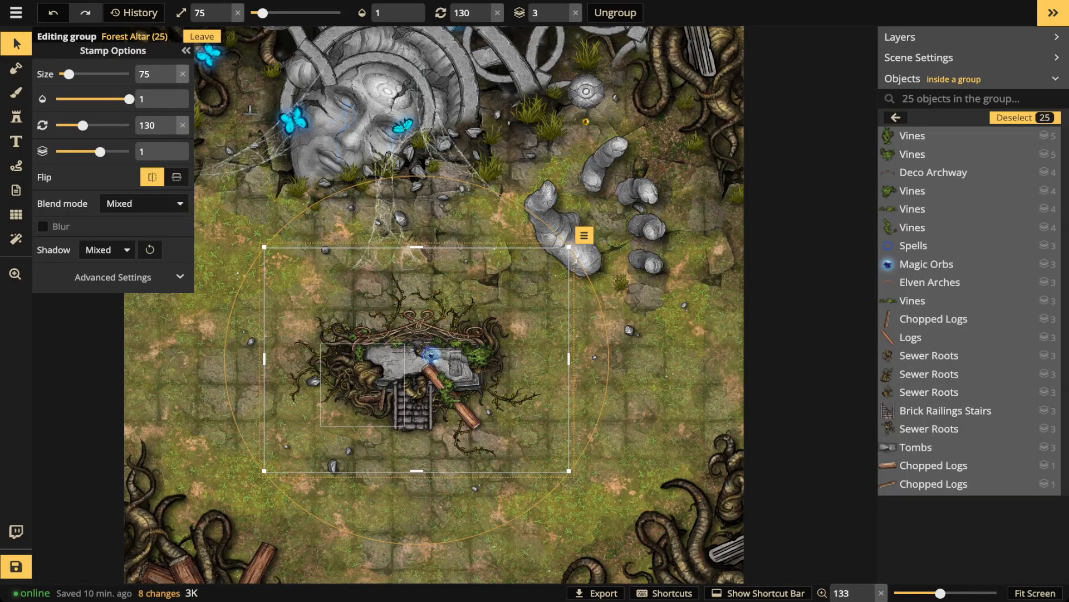
scroll(970, 356, "down", 1)
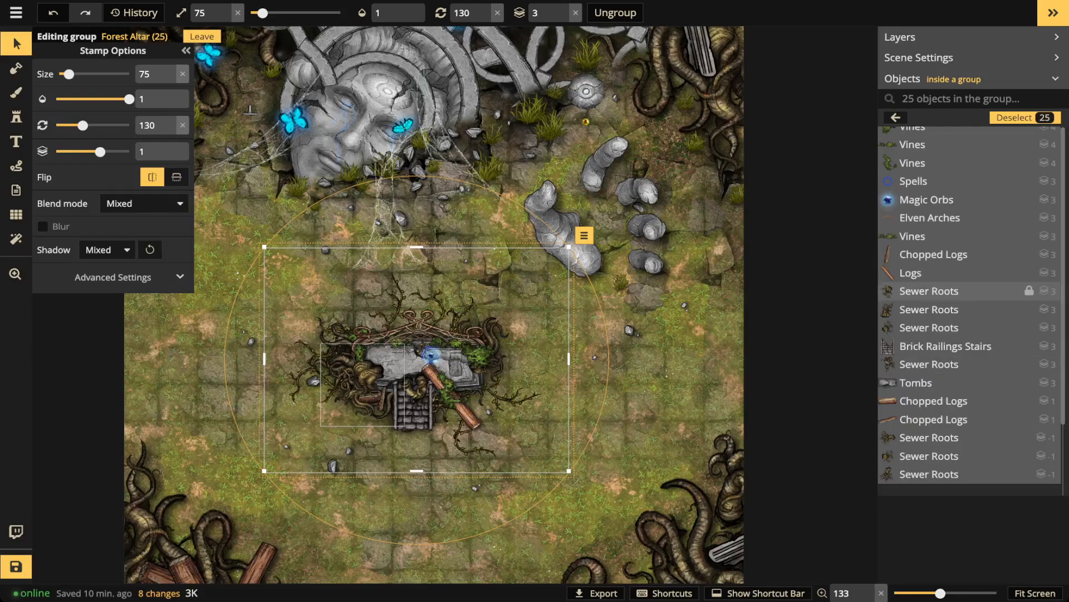
scroll(972, 310, "down", 1)
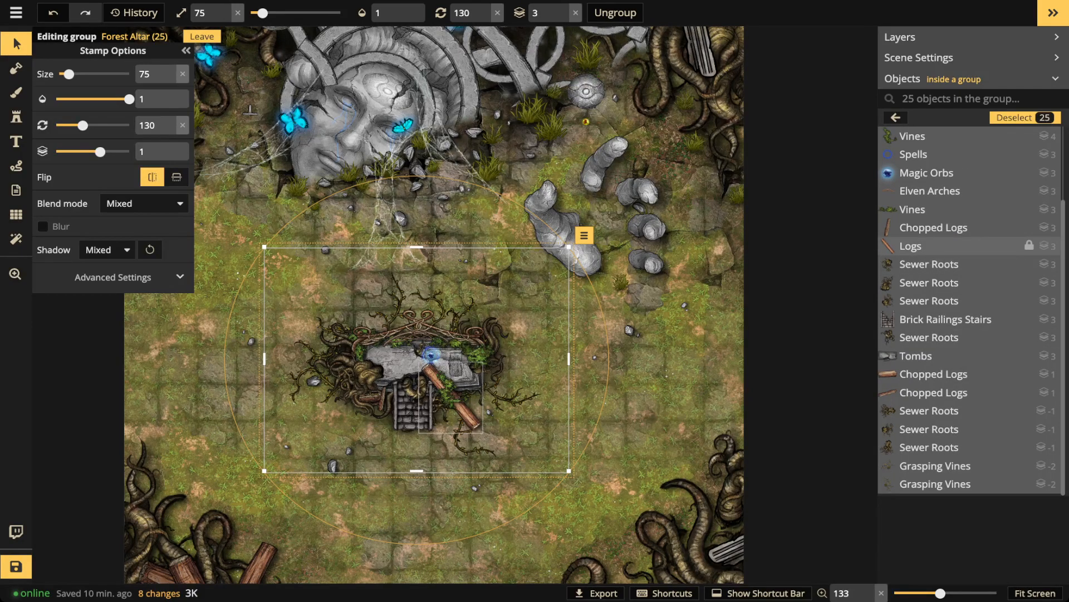
scroll(947, 245, "up", 3)
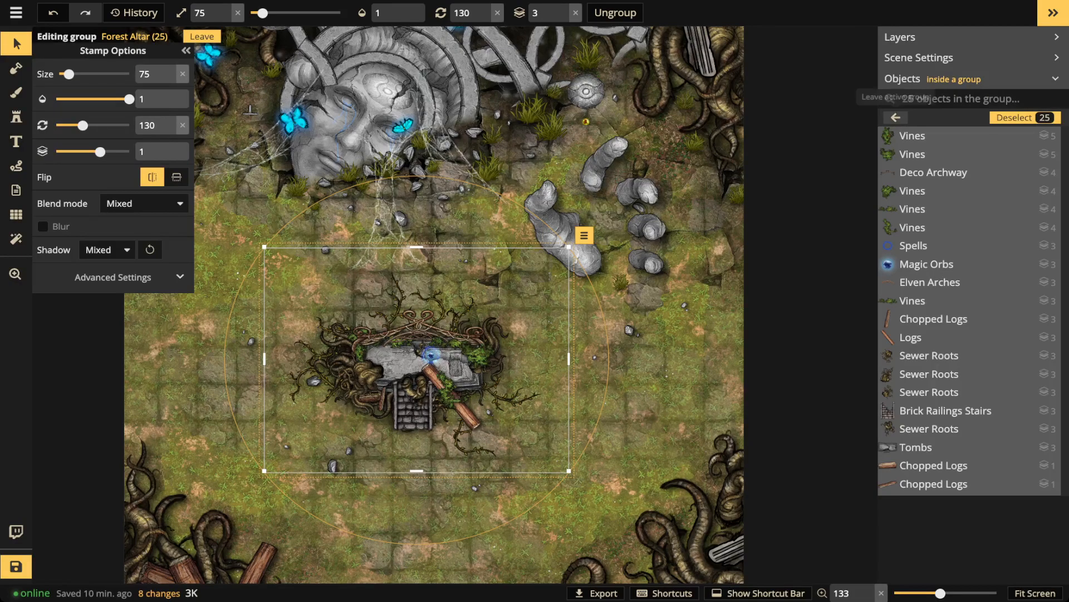
left_click(896, 117)
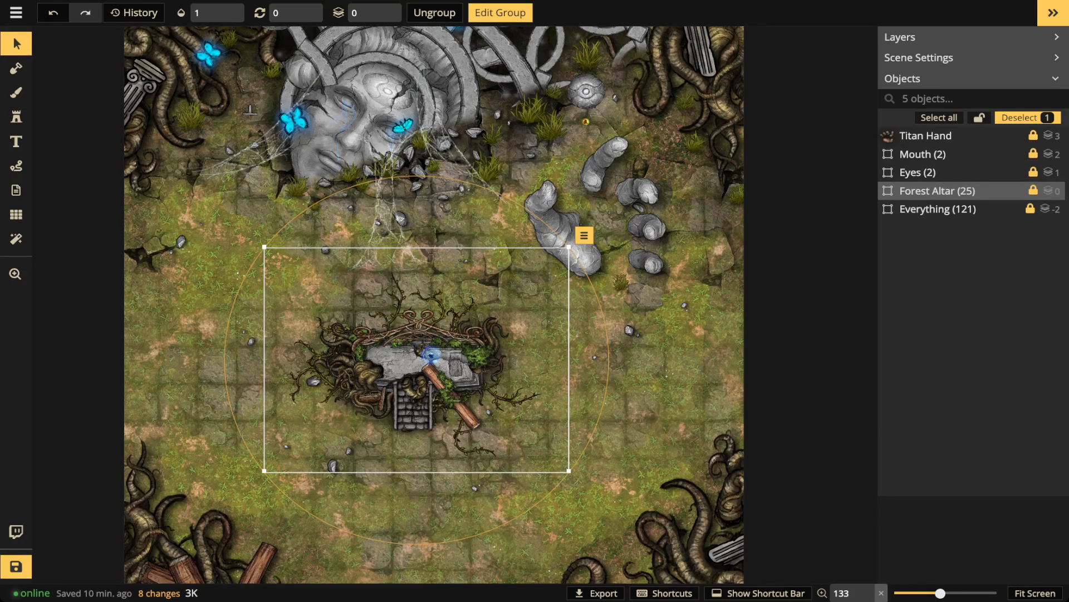
- Clear the Forest Altar selection and examine the altar's details without its group outline
left_click(410, 365)
scroll(410, 364, "down", 1)
scroll(411, 365, "up", 3)
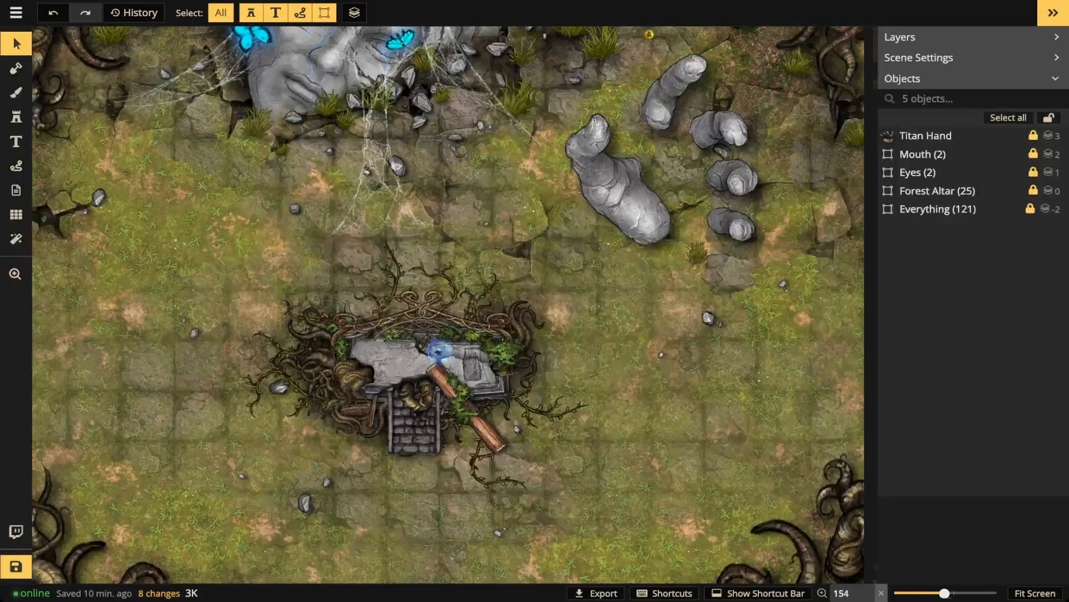
scroll(399, 362, "up", 3)
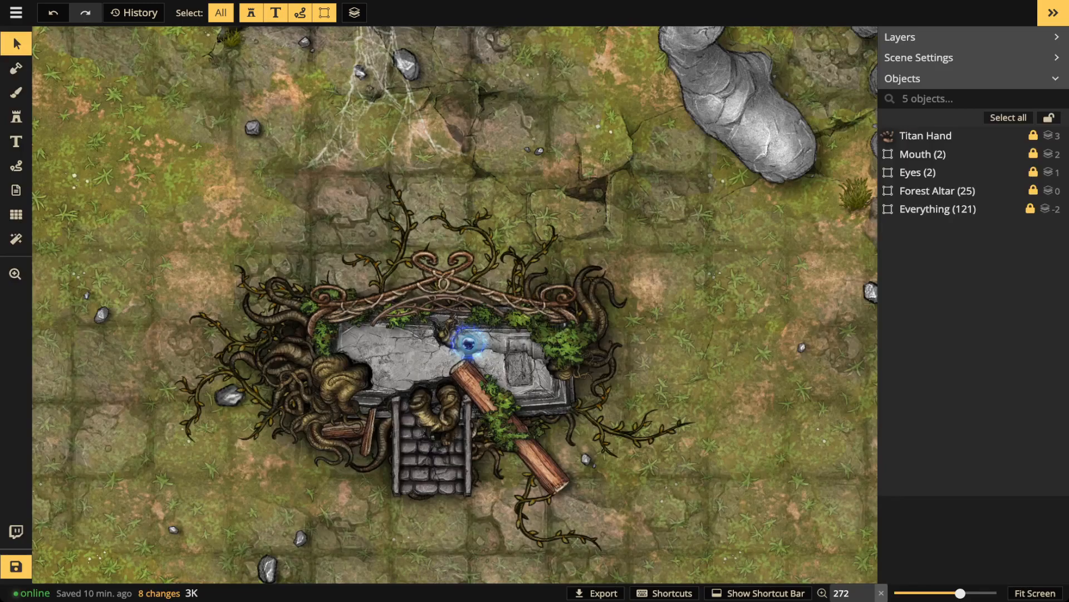
scroll(399, 362, "down", 3)
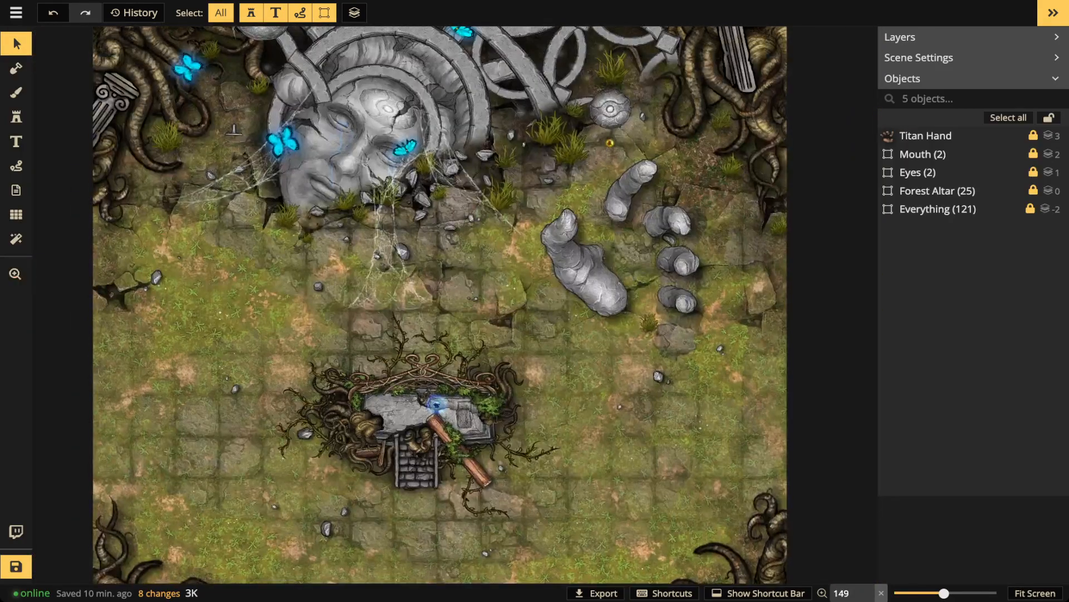
- Select the Eyes group over the statue's face and set its opacity to 1
key("space")
left_click_drag(399, 362, 398, 468)
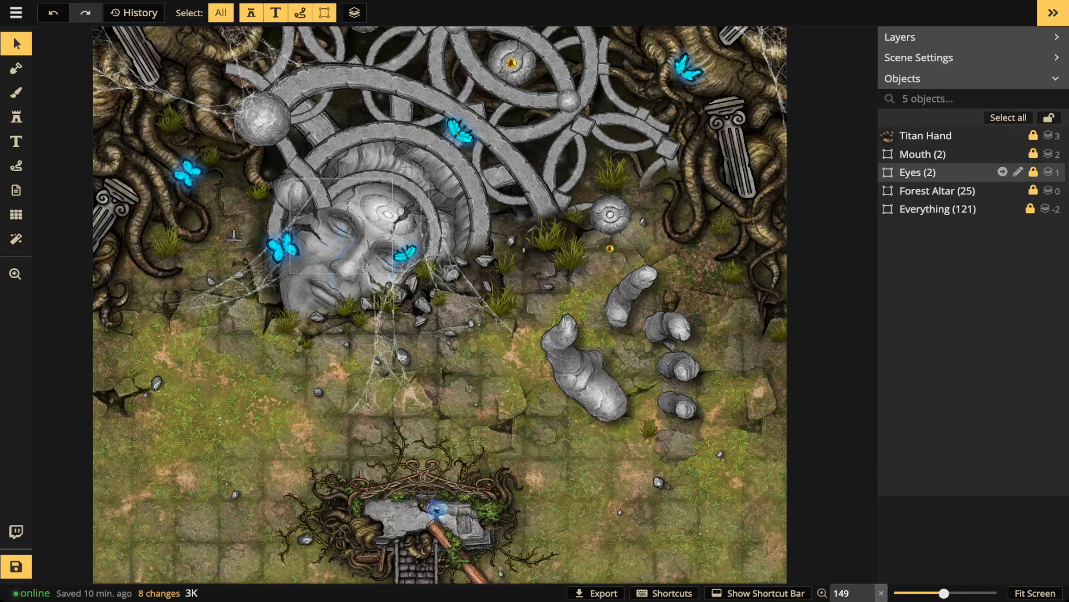
left_click(918, 172)
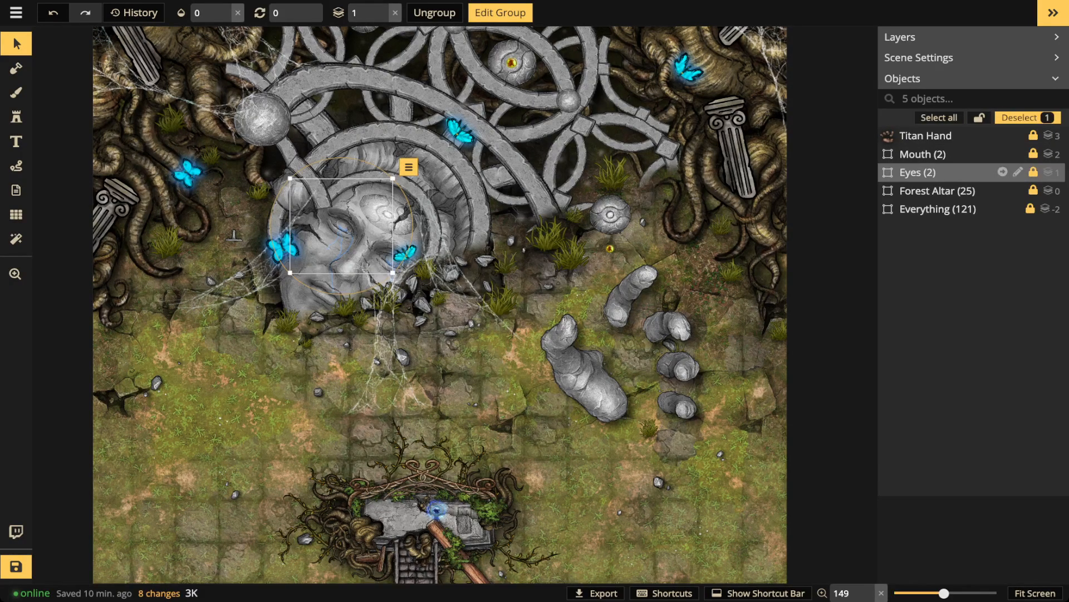
left_click(198, 12)
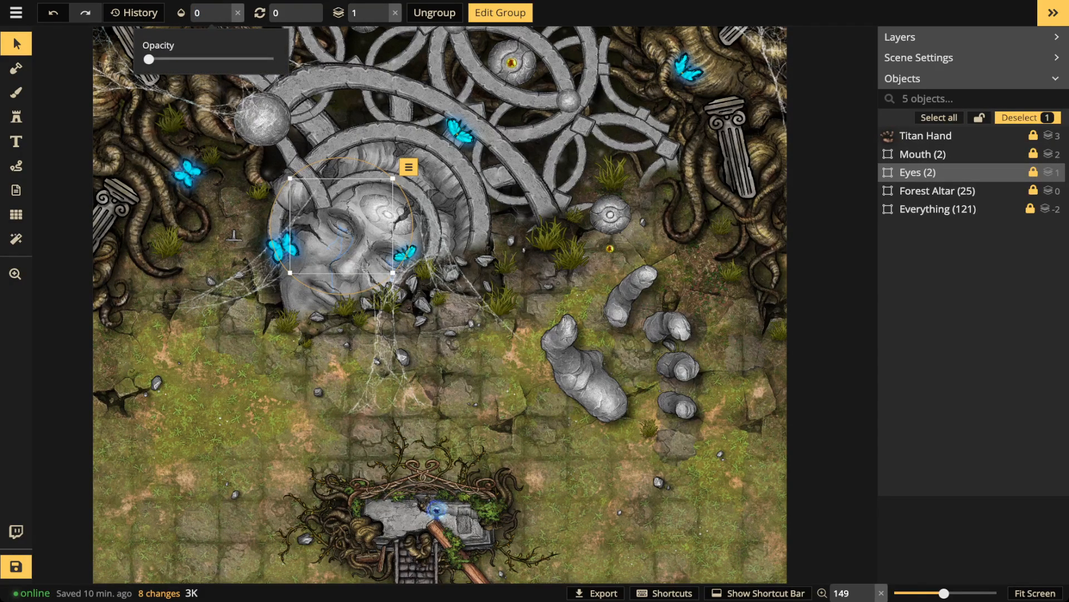
left_click_drag(148, 59, 274, 59)
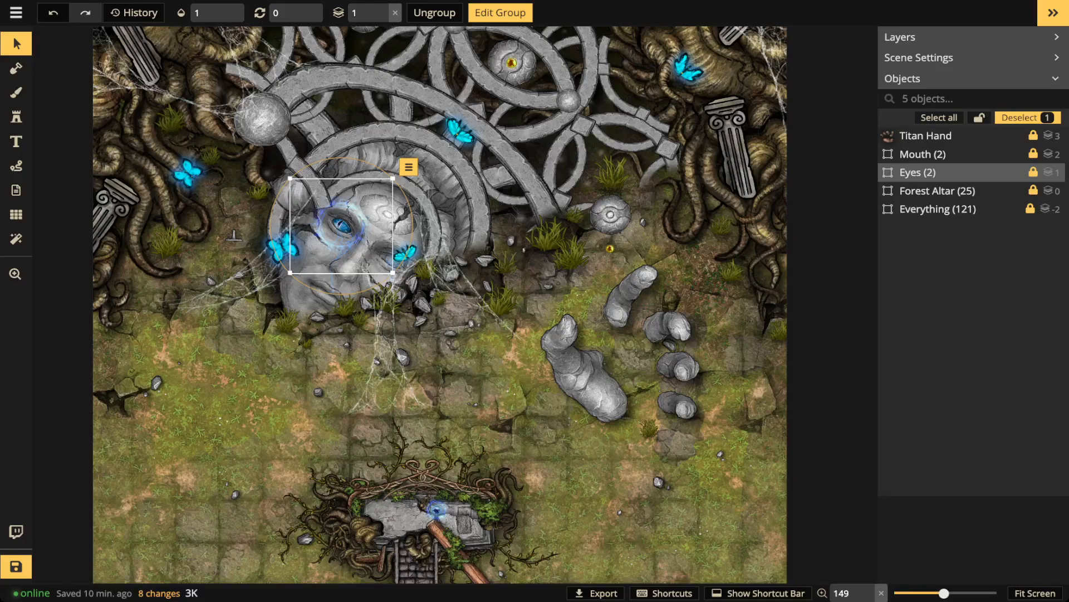
- Open the Eyes group for editing, select the Spells and Hell Eyes objects in turn to inspect them, and leave the group
left_click(1019, 172)
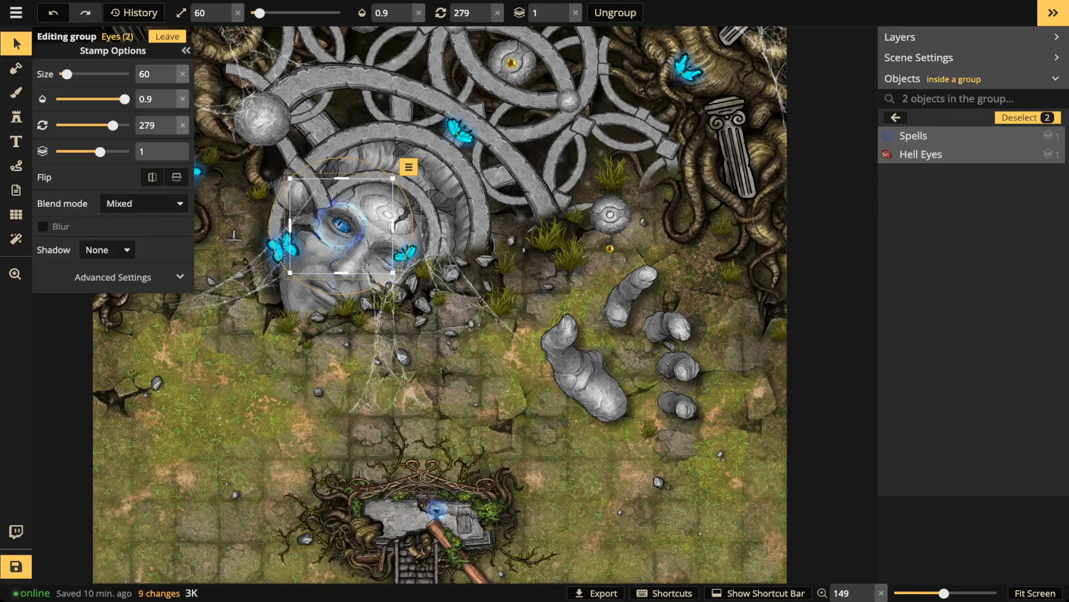
left_click(913, 136)
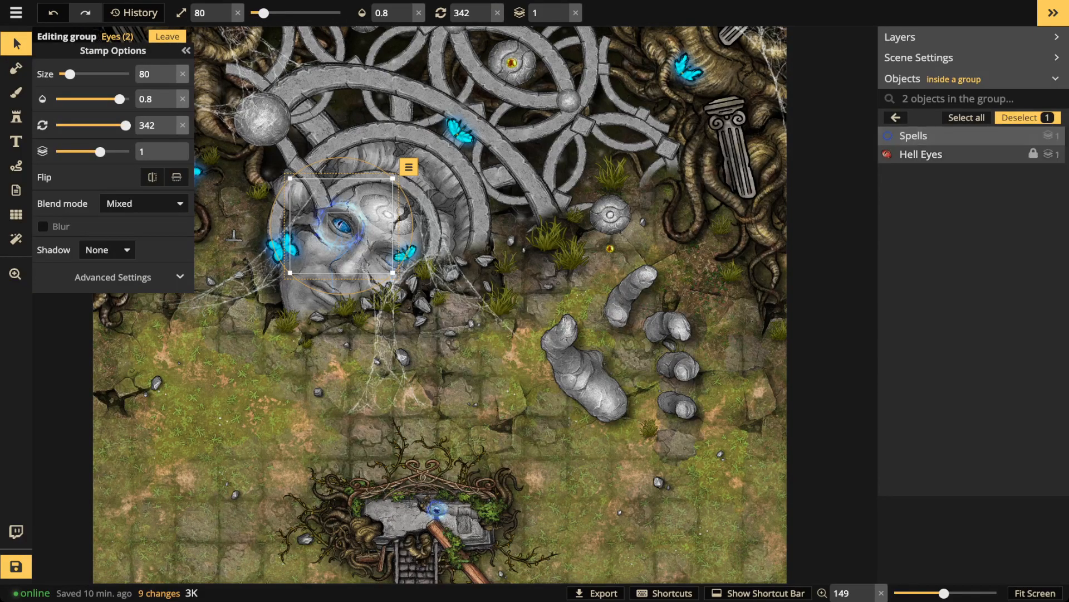
left_click(920, 155)
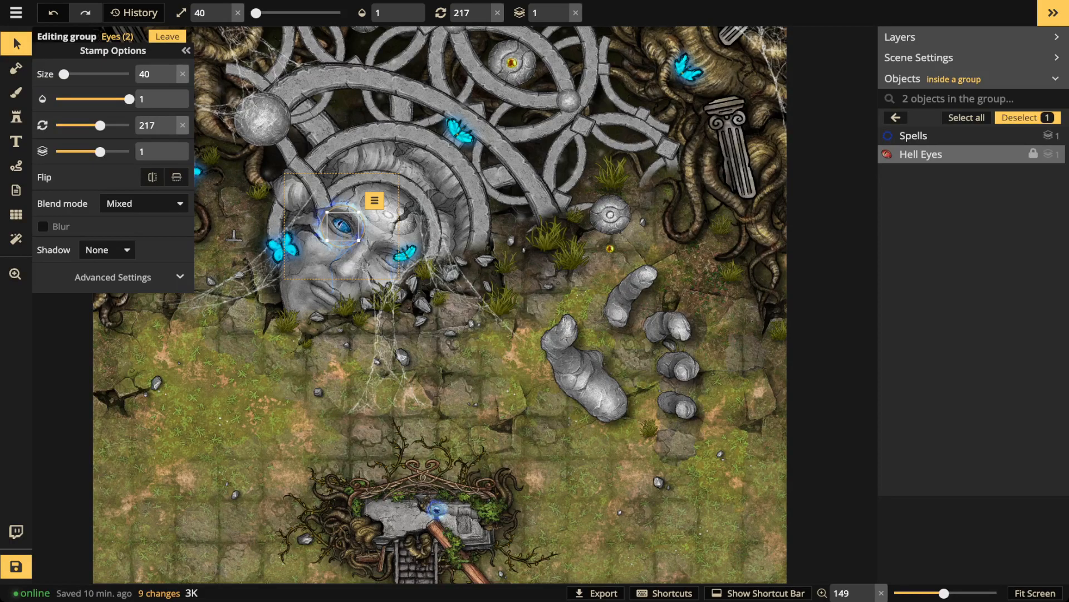
key("Escape")
key("Escape")
key("Escape")
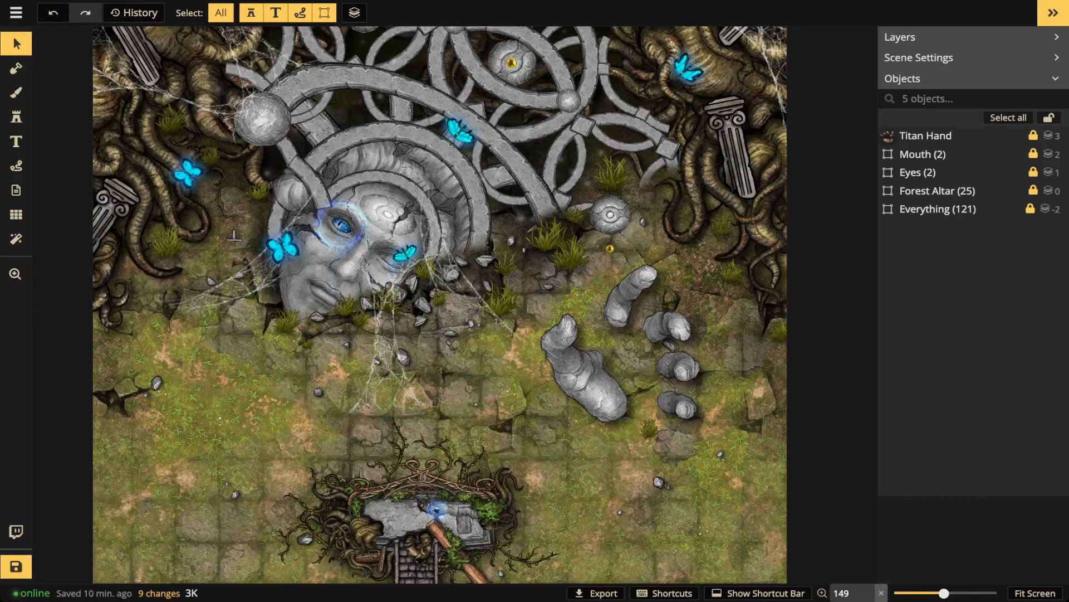
- Select the Mouth group on the statue's face and set its opacity to 1
left_click(924, 173)
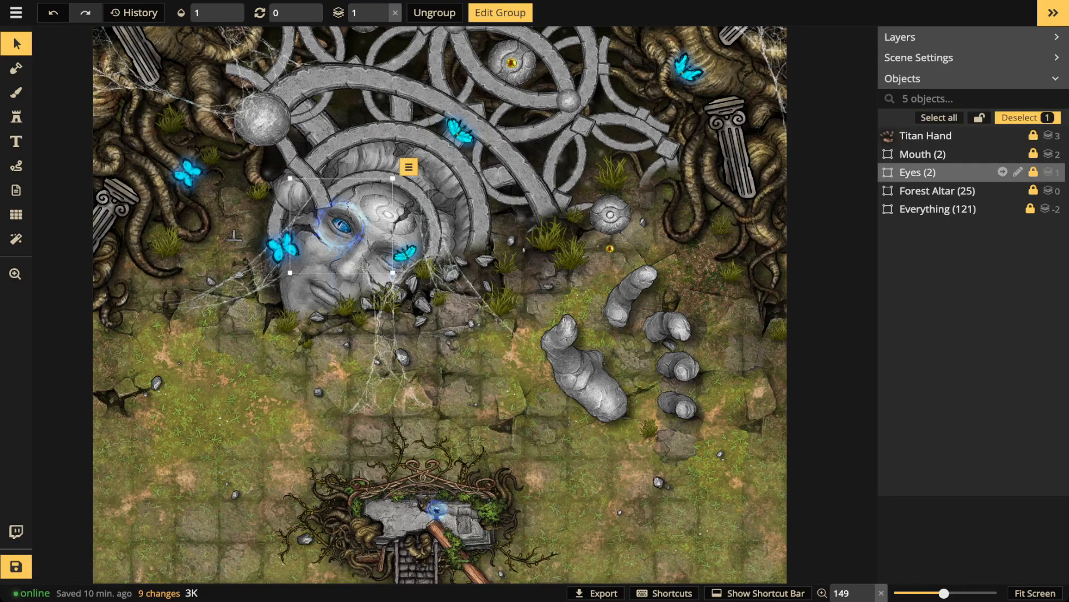
left_click(925, 155)
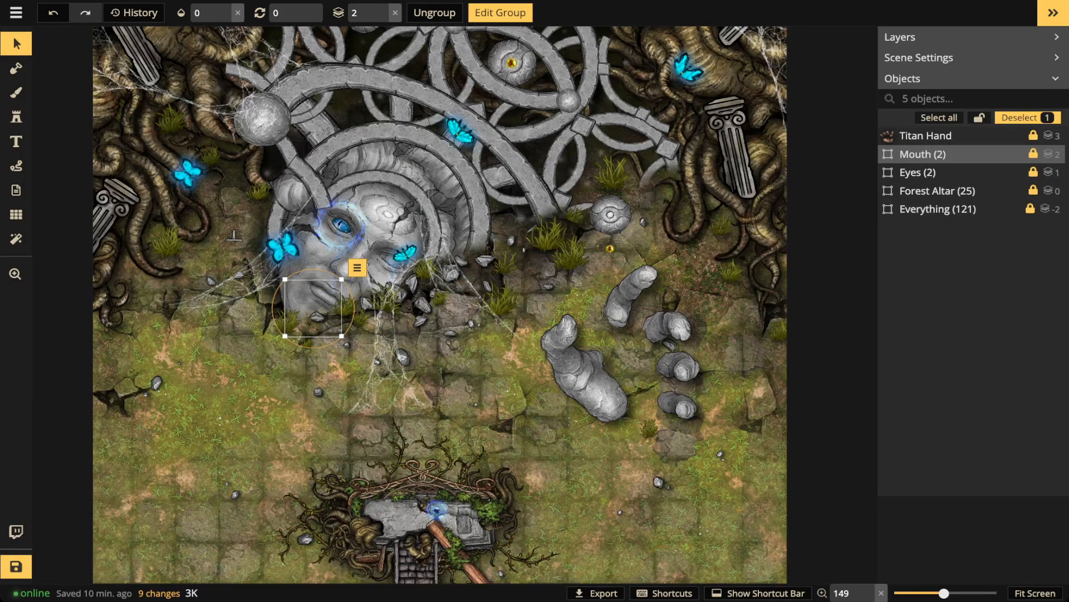
left_click(223, 12)
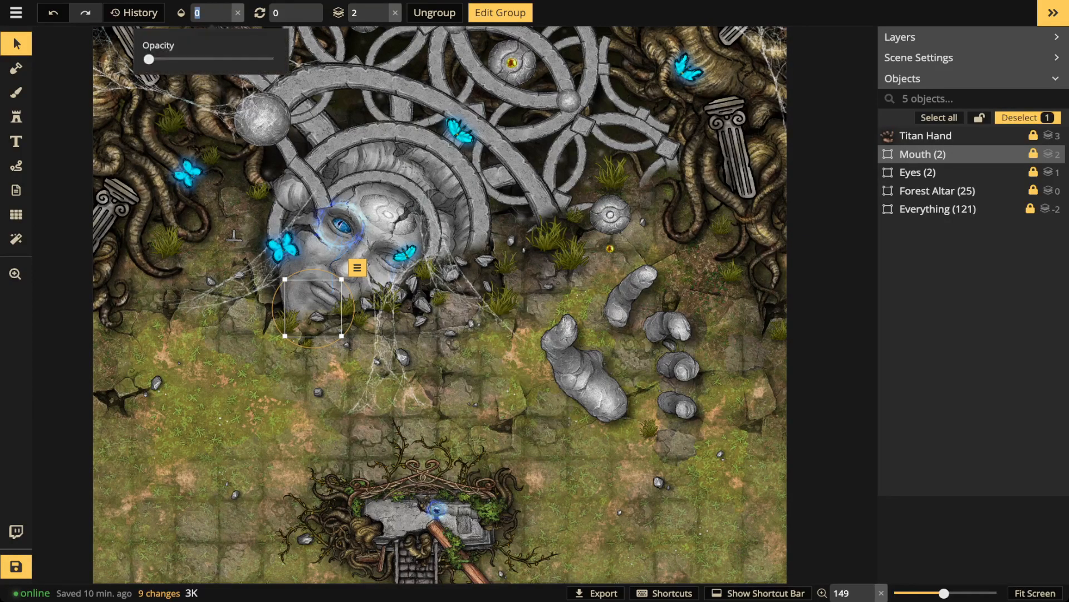
type("1")
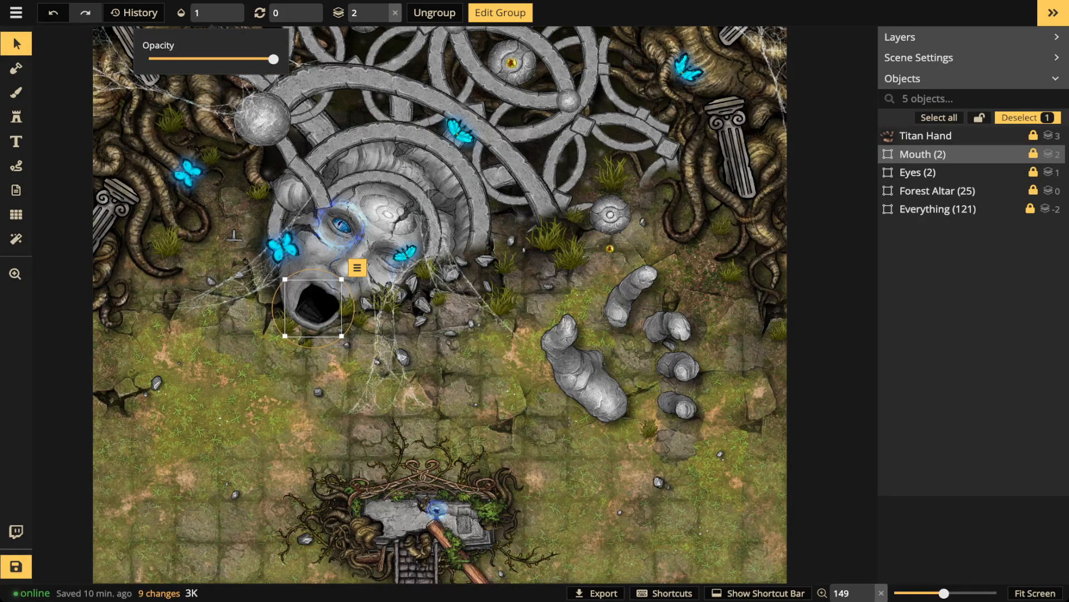
scroll(319, 323, "up", 5)
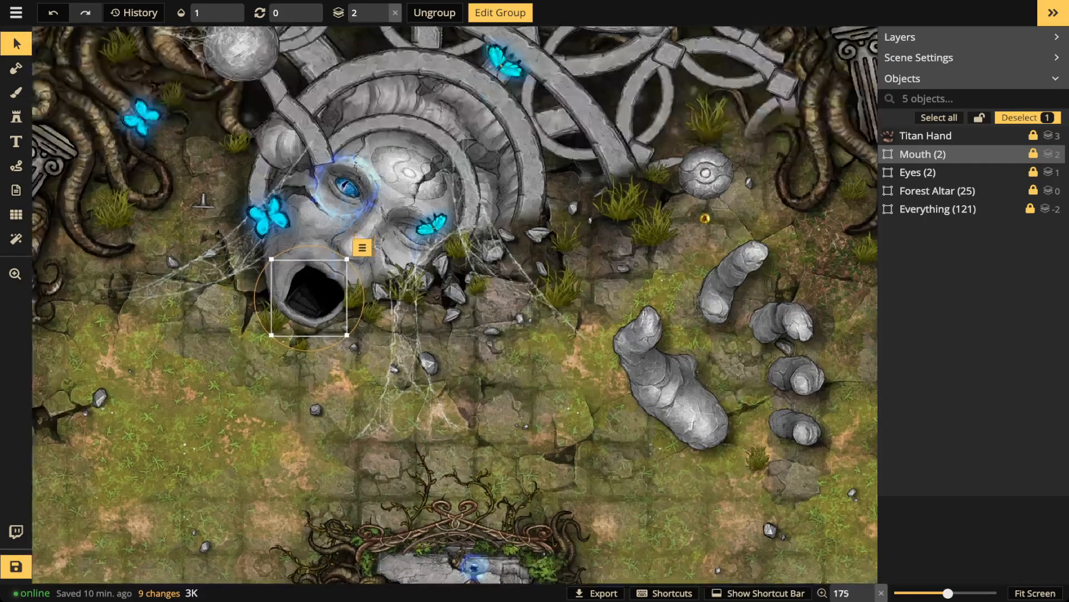
scroll(308, 298, "up", 3)
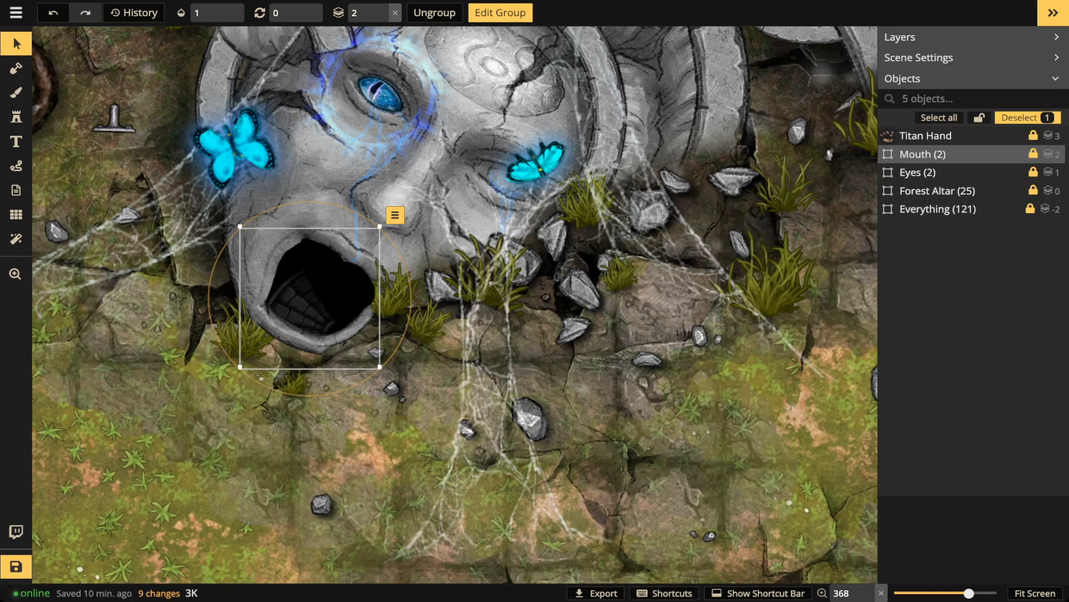
scroll(342, 294, "down", 3)
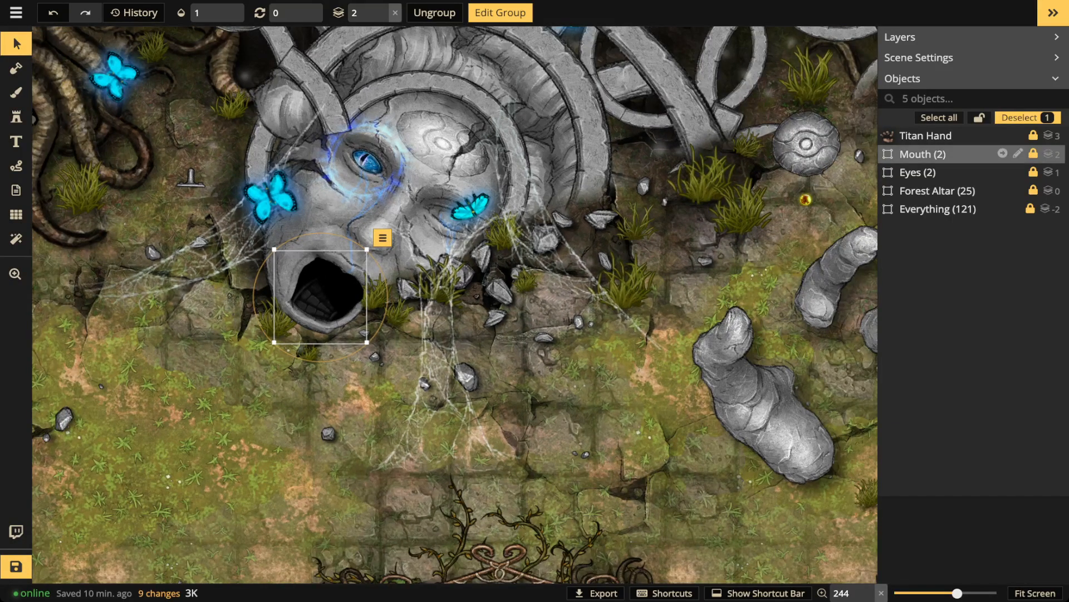
- Enter the Mouth group and its nested Lower Lip group, look through the objects inside, and leave both groups
left_click(1003, 153)
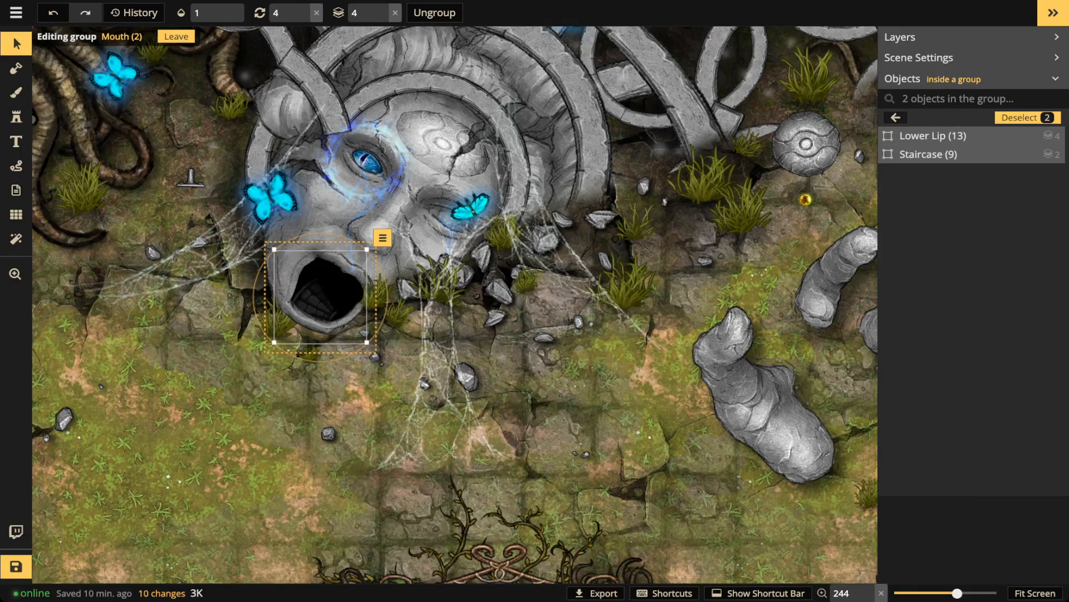
left_click(947, 135)
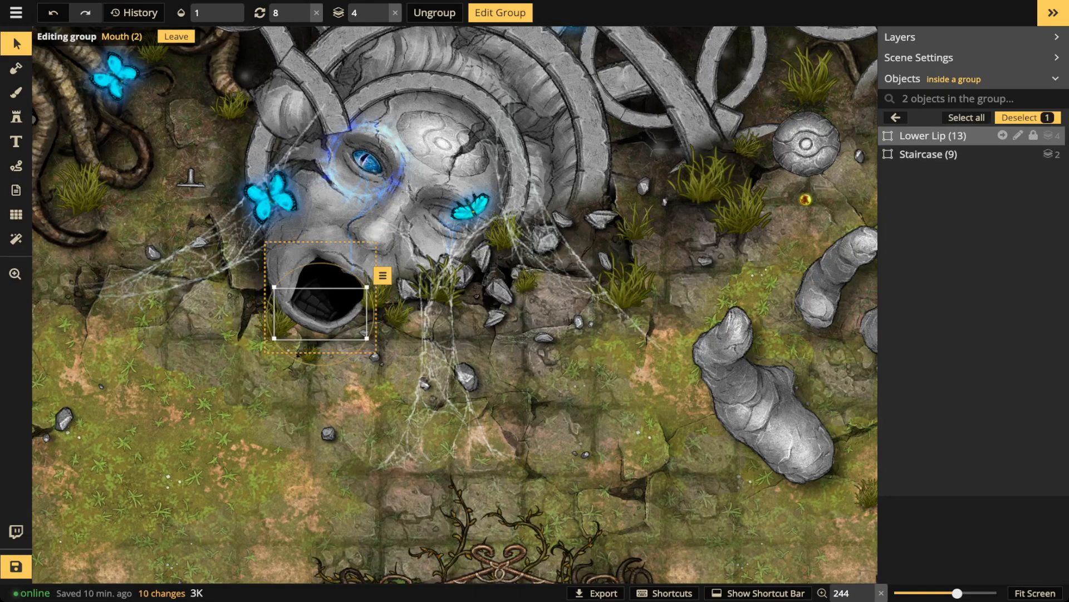
left_click(1003, 136)
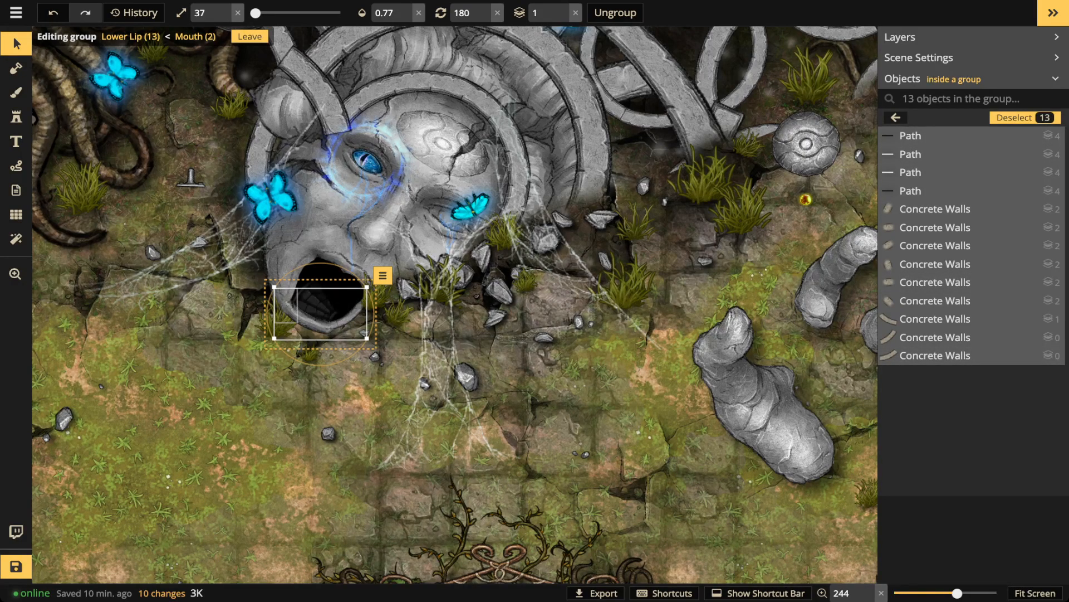
key("Escape")
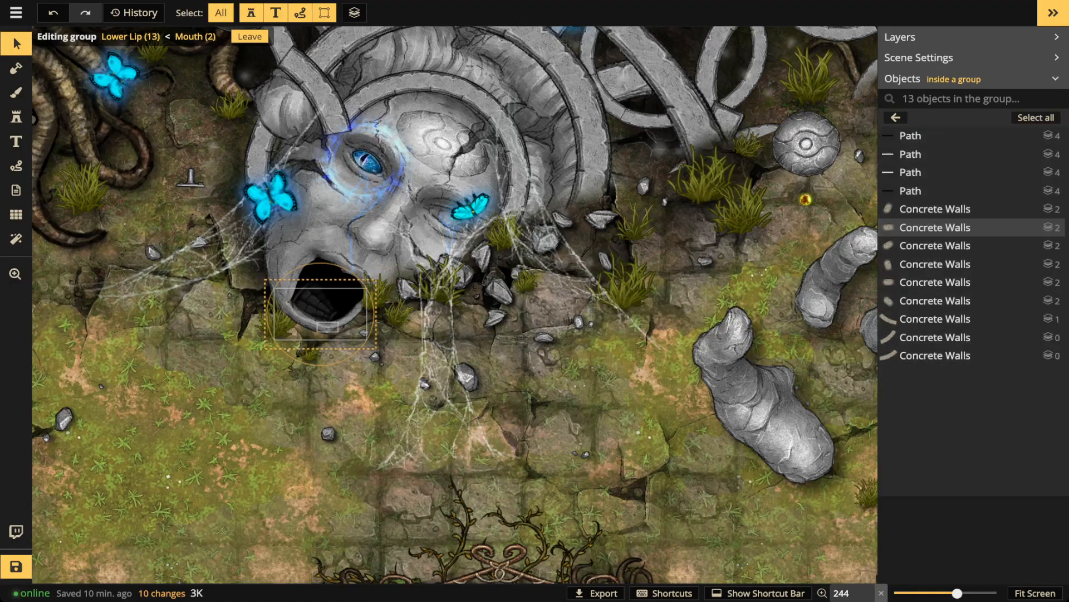
key("Escape")
left_click(1003, 135)
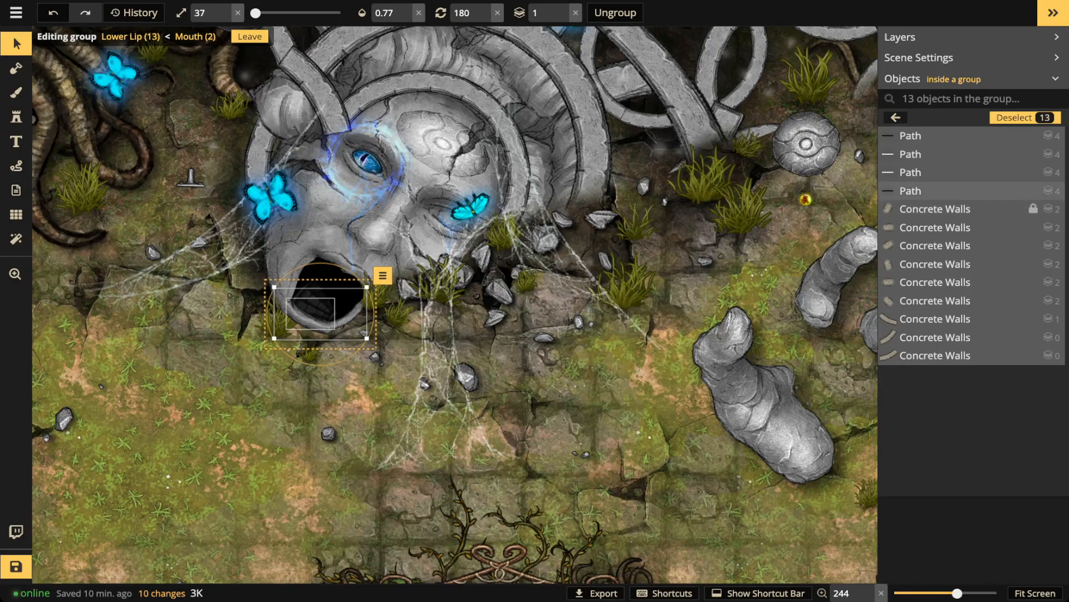
left_click(896, 117)
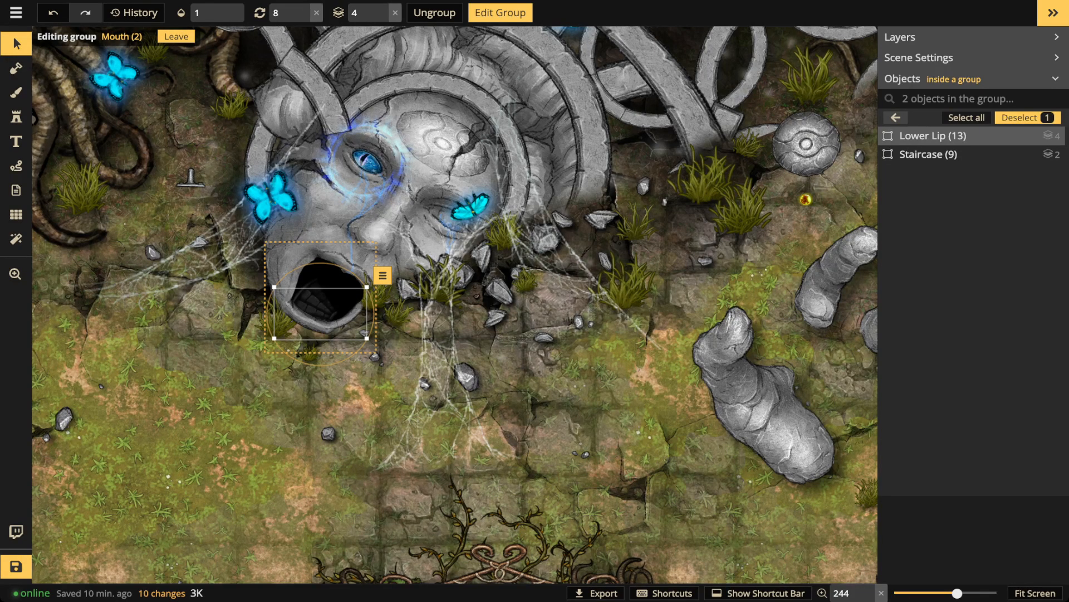
key("Escape")
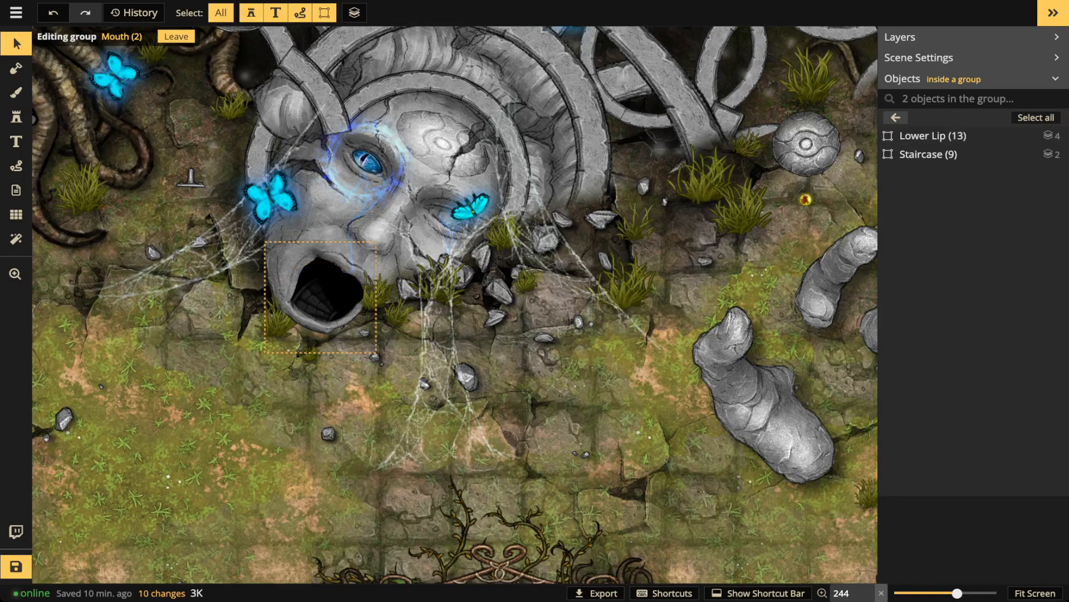
left_click(896, 118)
- Examine the whole battle map, from the statue and stone rings down to the altar and the roots along the lower edge
scroll(858, 99, "down", 3)
key("space")
left_click_drag(858, 99, 740, 275)
scroll(422, 334, "down", 4)
left_click(422, 333)
scroll(421, 333, "down", 3)
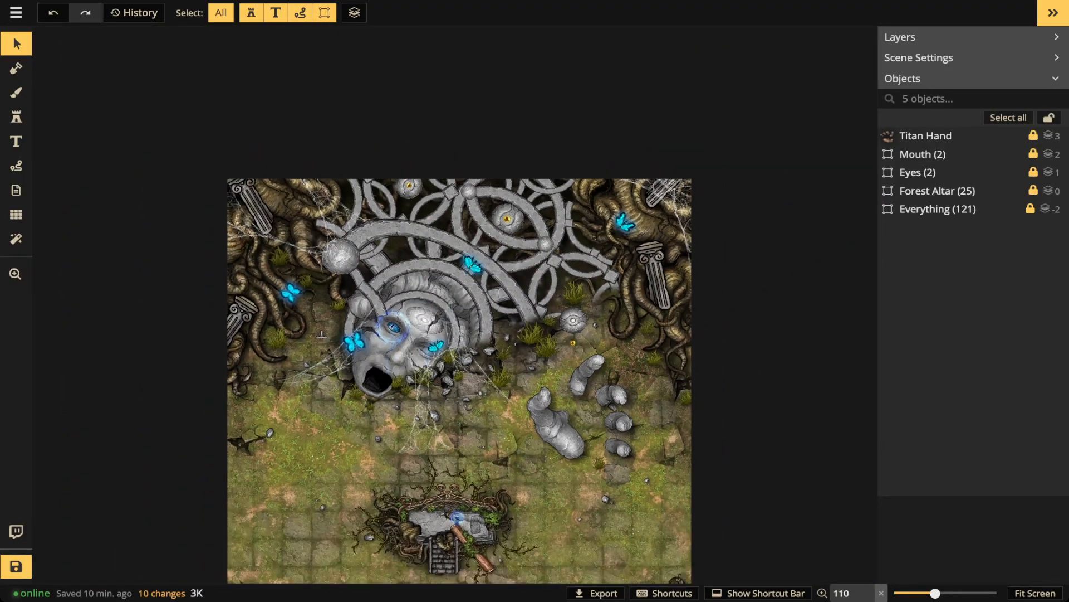
left_click_drag(422, 333, 419, 304)
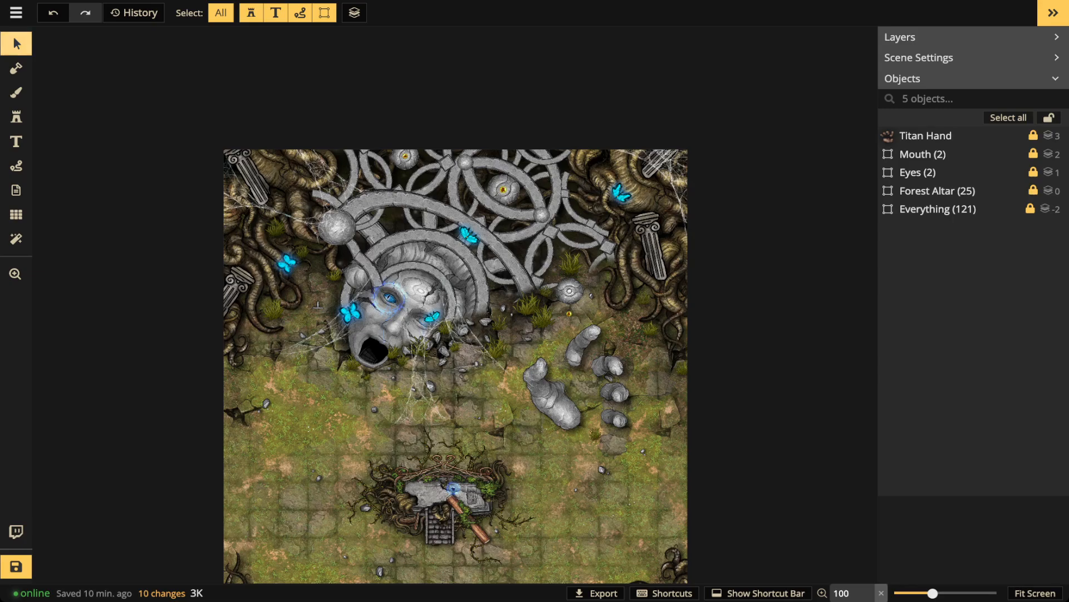
scroll(434, 304, "up", 3)
scroll(434, 304, "down", 3)
key("space")
left_click_drag(434, 303, 484, 192)
scroll(449, 246, "down", 3)
left_click_drag(453, 249, 432, 243)
scroll(461, 245, "up", 3)
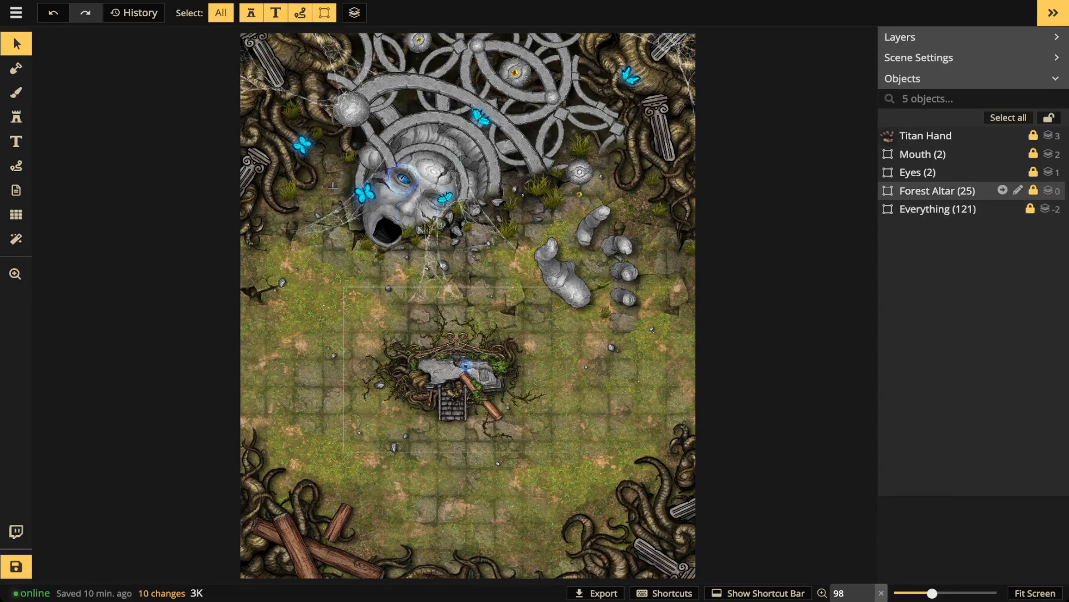
- Select the Forest Altar group and set its opacity to 0
left_click(938, 190)
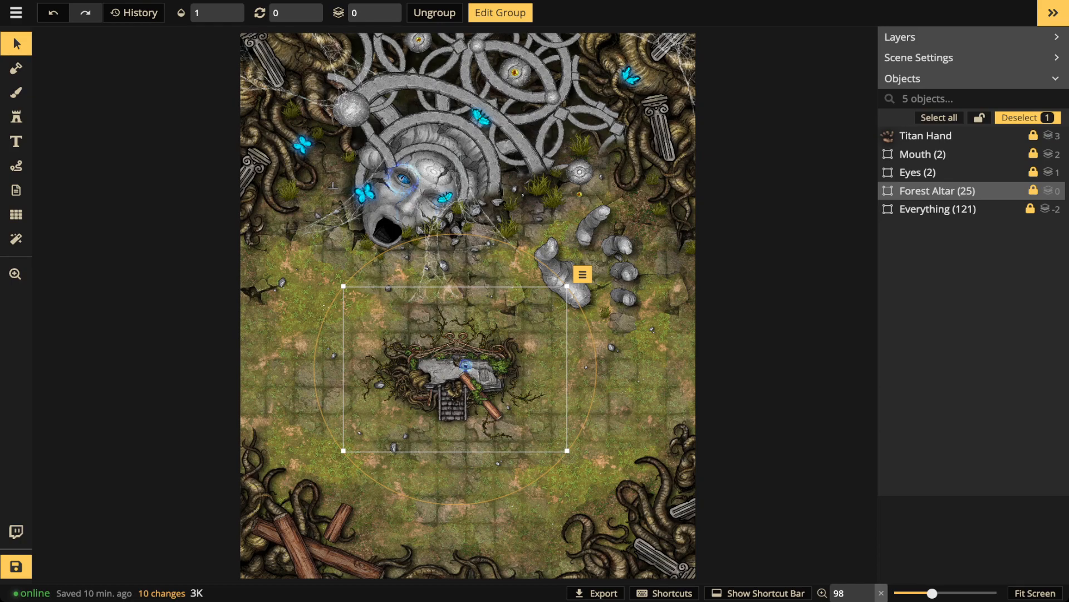
left_click(216, 13)
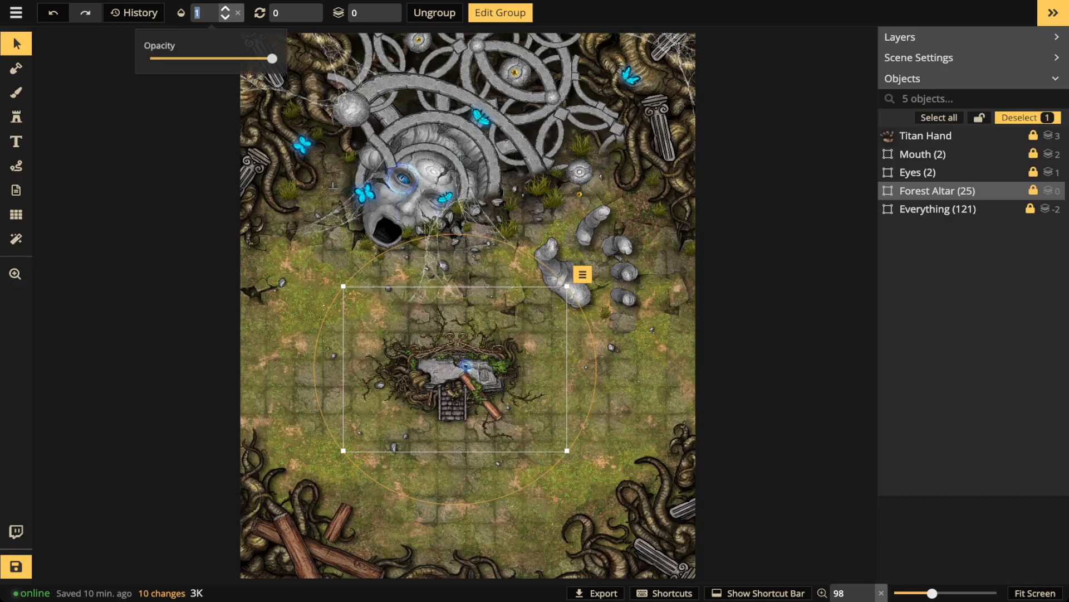
left_click_drag(273, 59, 149, 60)
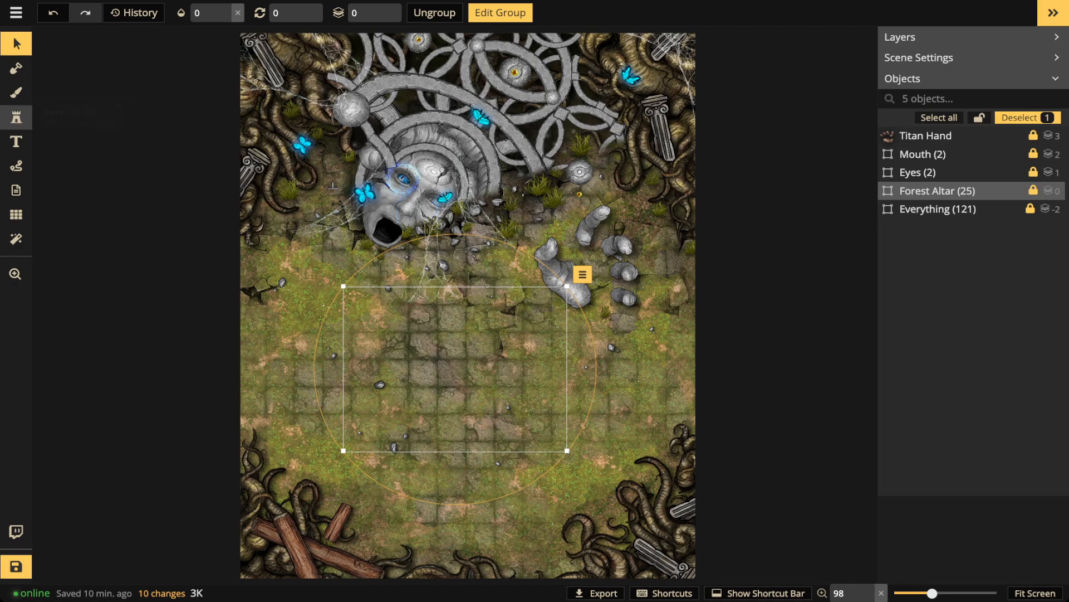
- Place the favorite parchment banner stamp at size 160 on the grass below the statue's mouth
left_click(16, 117)
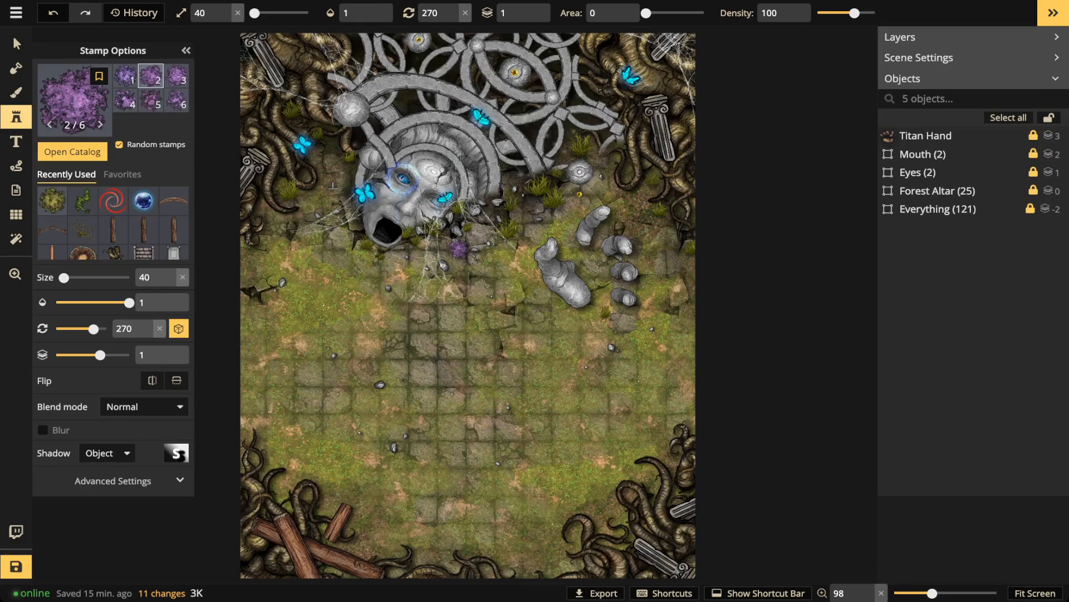
left_click(122, 175)
left_click(52, 200)
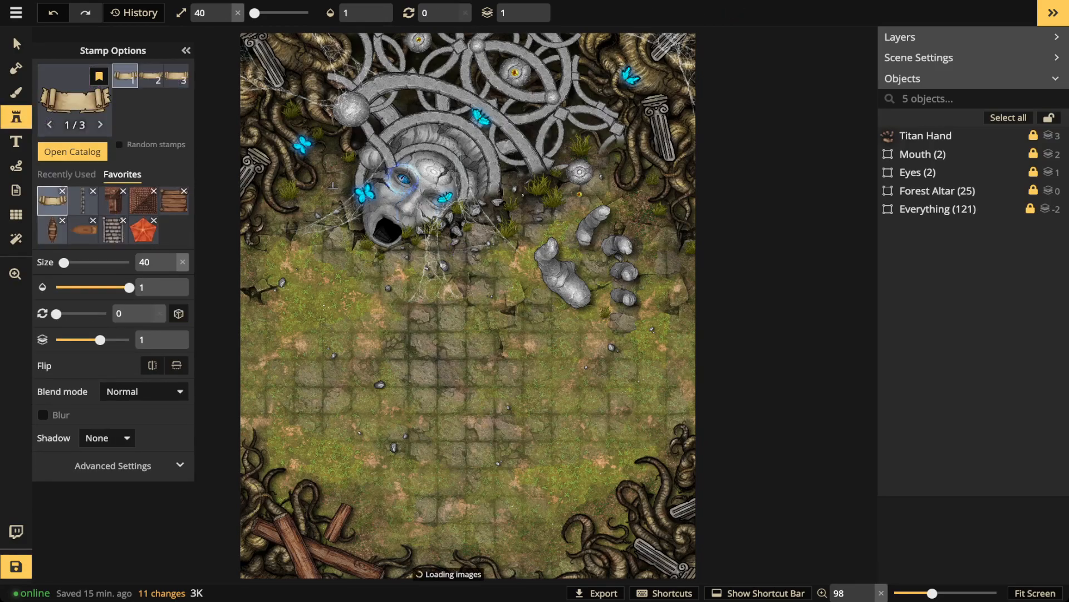
scroll(361, 306, "up", 7)
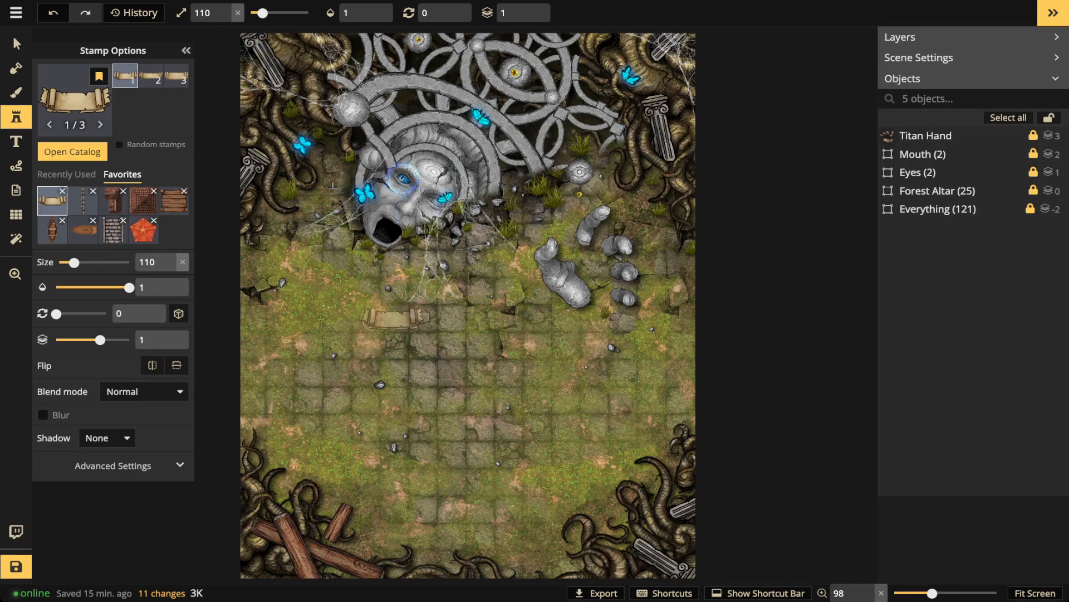
left_click(396, 317)
scroll(393, 318, "up", 4)
scroll(392, 319, "up", 1)
- Set up the Text tool with bold and shadow off and a black fill color
left_click(16, 142)
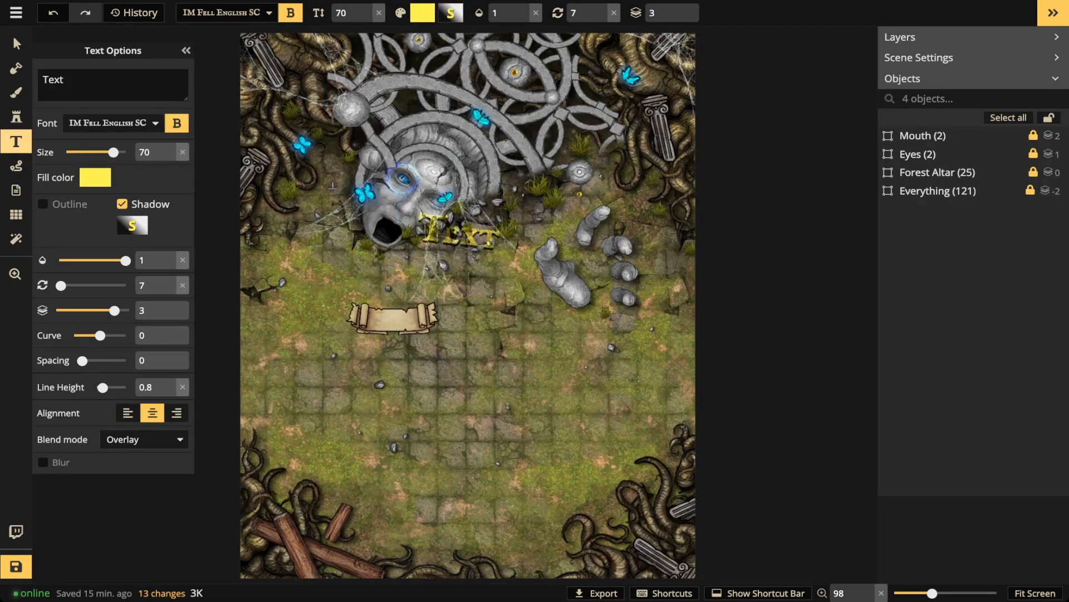
left_click(177, 123)
left_click(122, 204)
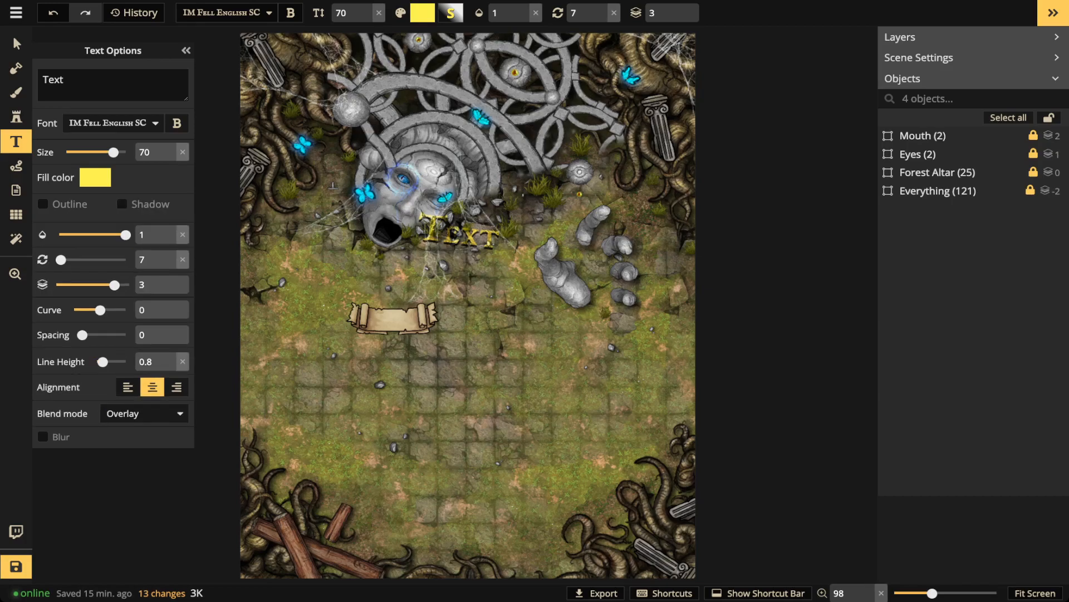
left_click(95, 177)
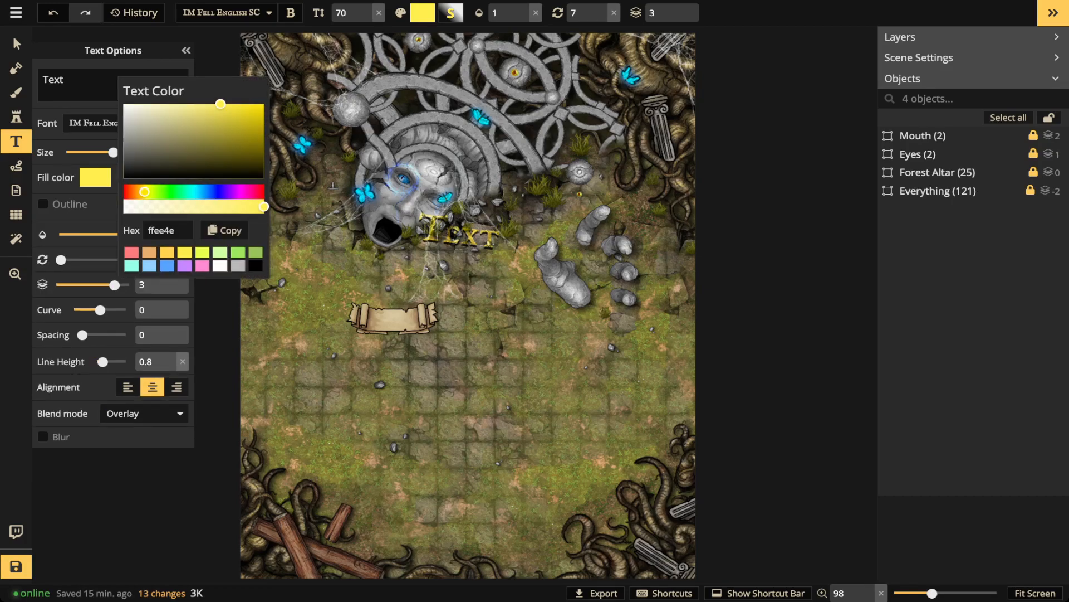
left_click(257, 267)
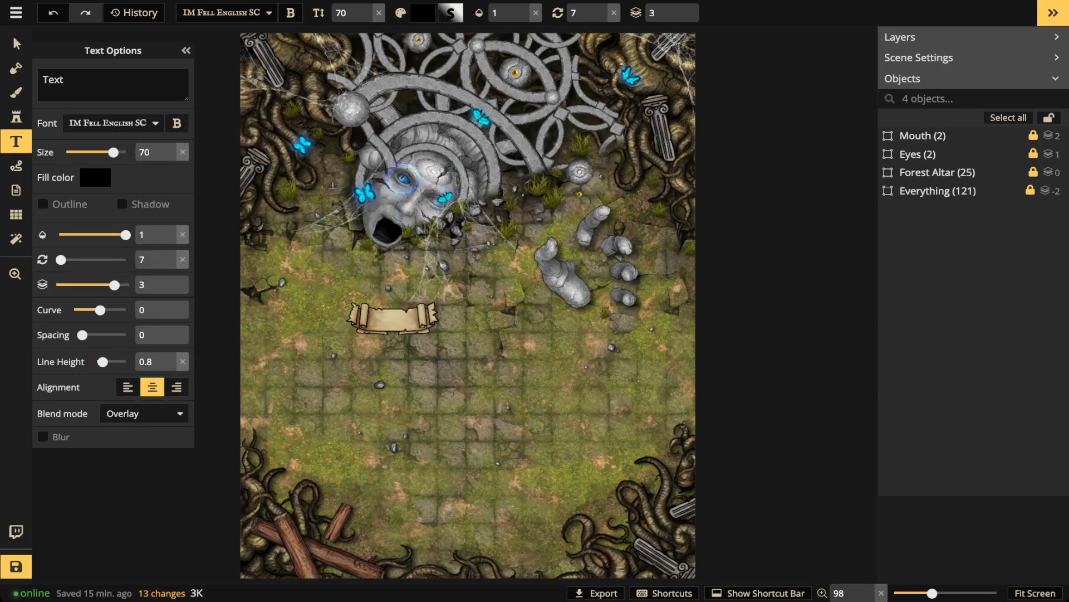
- Place the default "Text" lettering on the parchment banner at size 30, with line height 1 and rotation 0
left_click(183, 361)
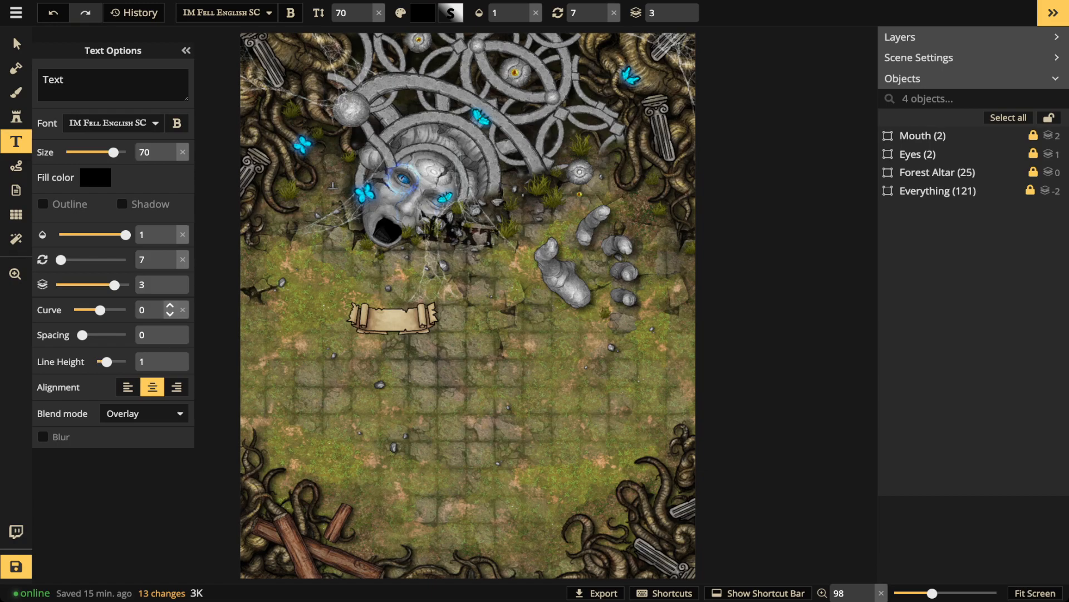
left_click(182, 259)
scroll(393, 309, "down", 2)
scroll(392, 315, "down", 6)
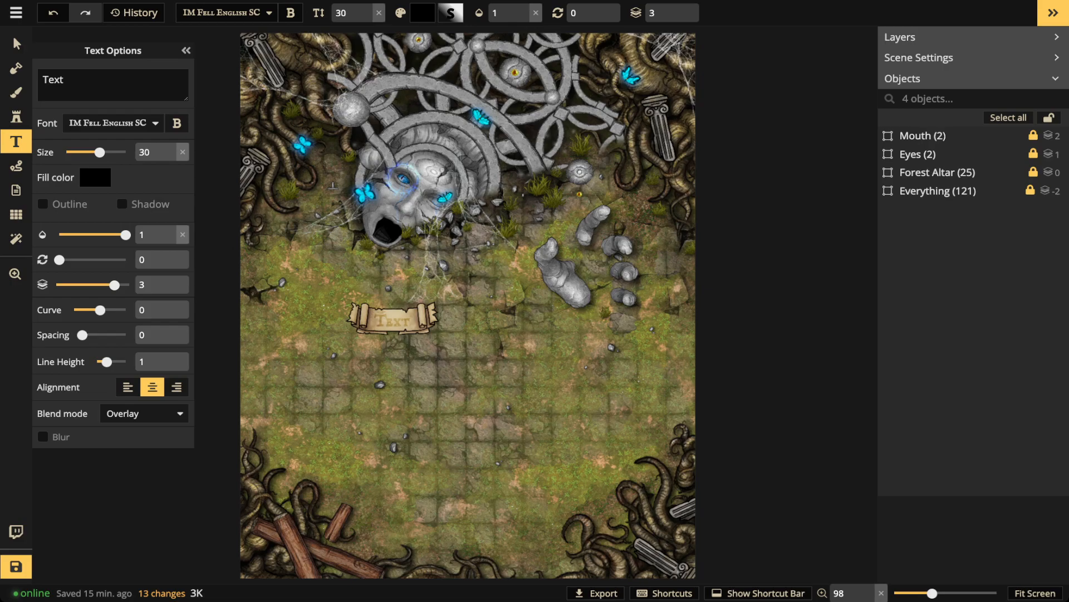
left_click(392, 319)
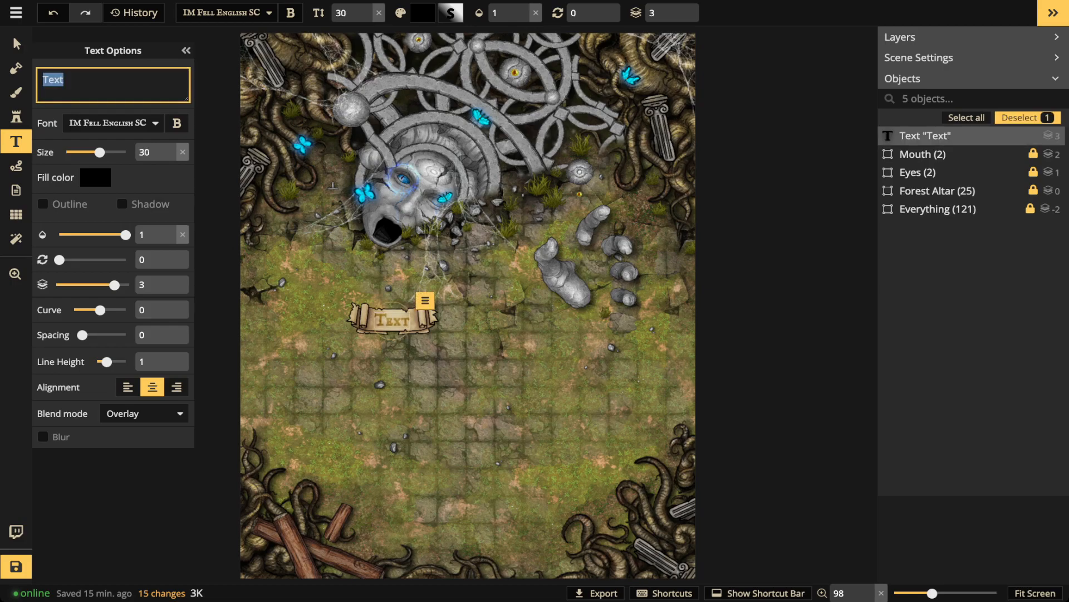
- Select the lettering and the parchment banner together
left_click(16, 44)
left_click_drag(318, 303, 437, 338)
scroll(432, 342, "up", 2)
scroll(406, 322, "up", 7)
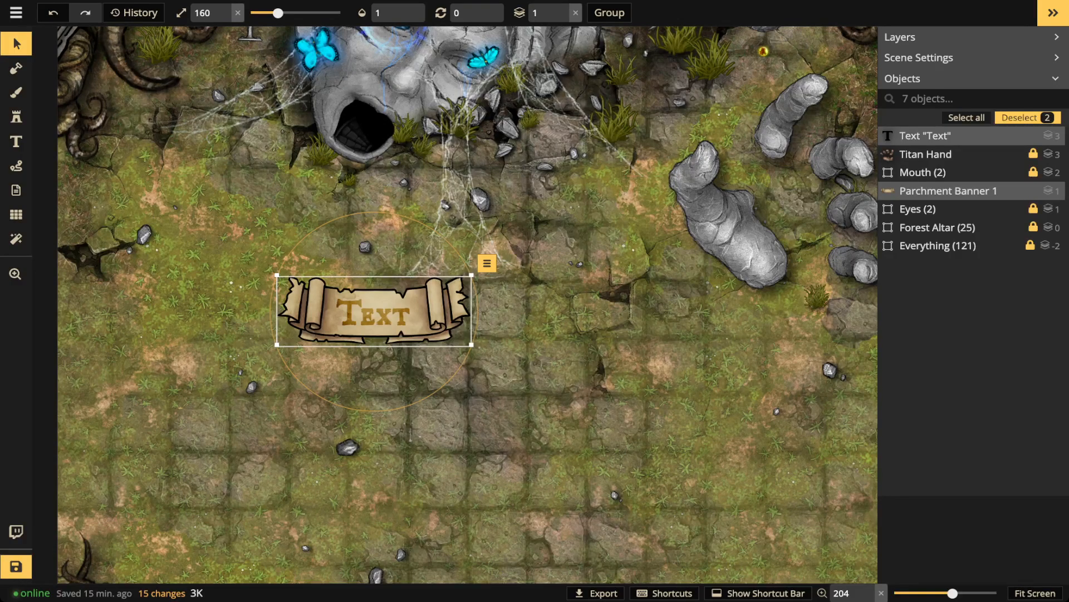
- Reselect the lettering and banner, and try the Select All option from the selection's own options
key("Escape")
left_click(375, 310)
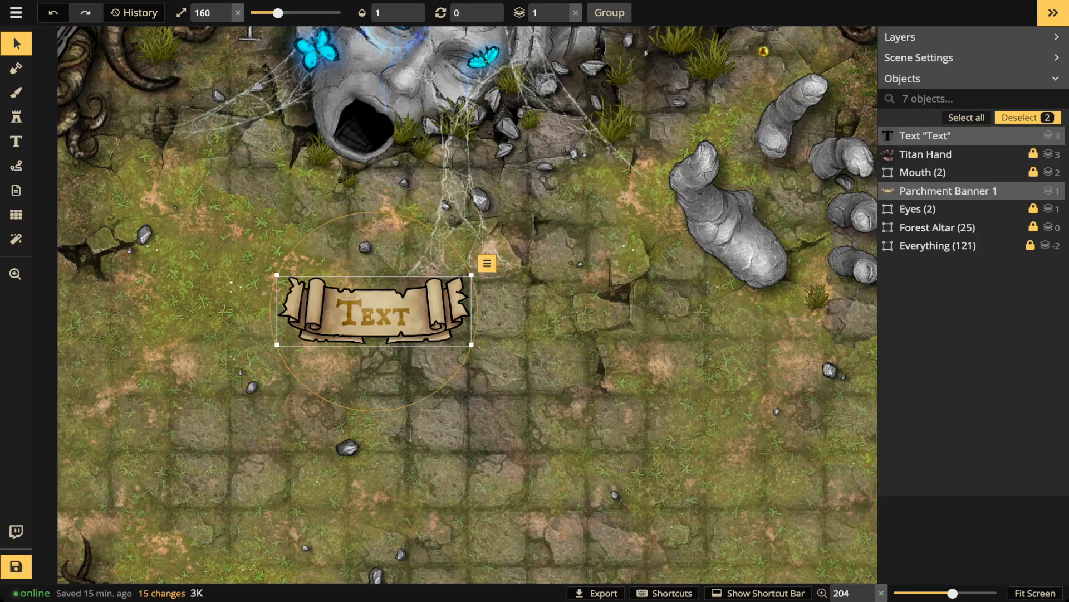
left_click(487, 263)
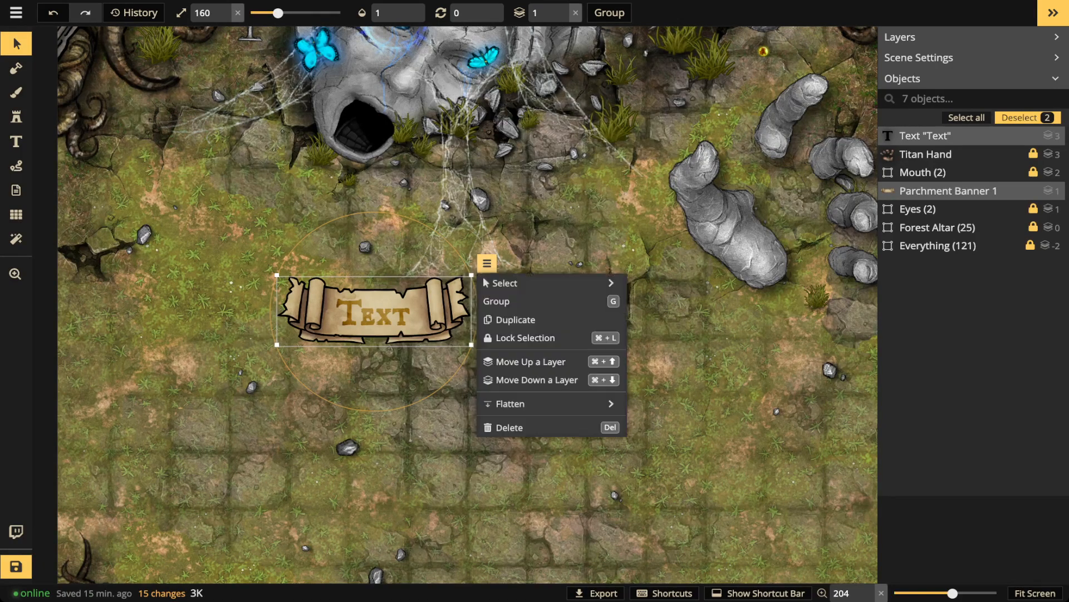
mouse_move(504, 283)
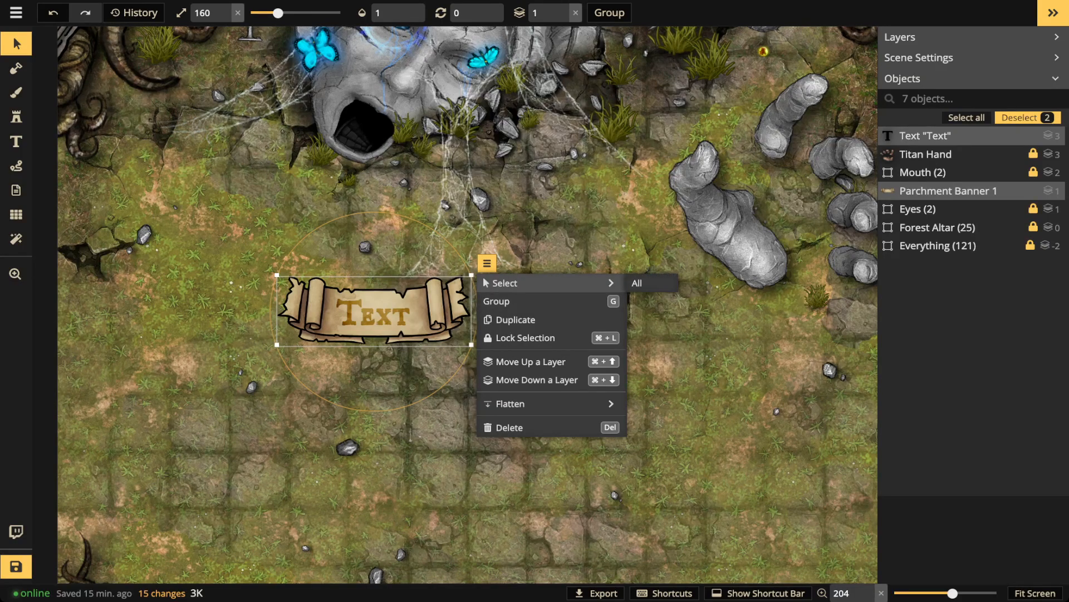
left_click(636, 283)
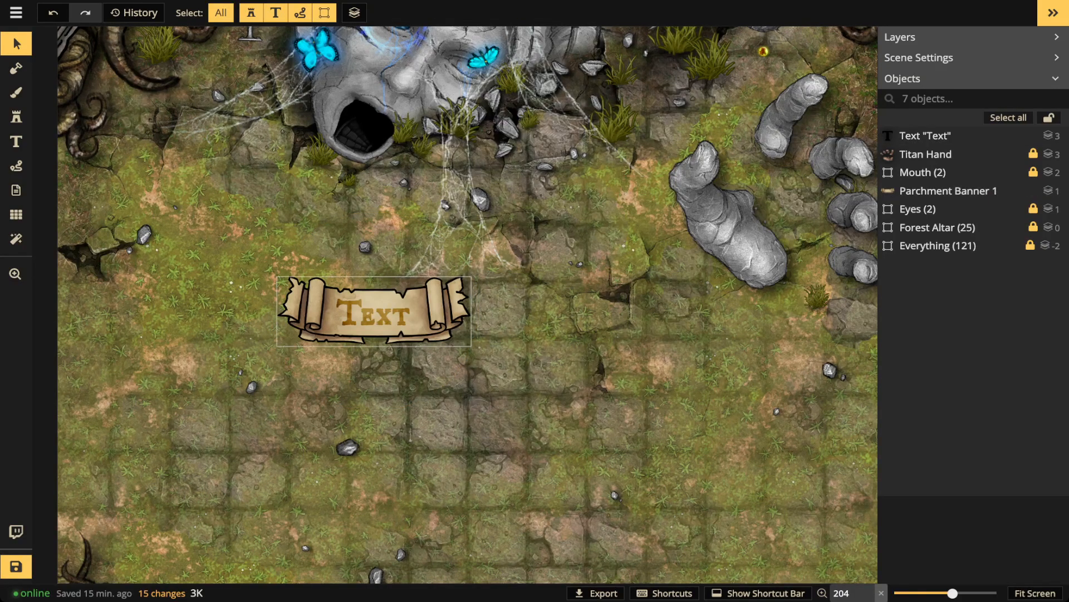
- Group the lettering with the parchment banner and move the group slightly on the map
left_click(373, 312)
key("ctrl+g")
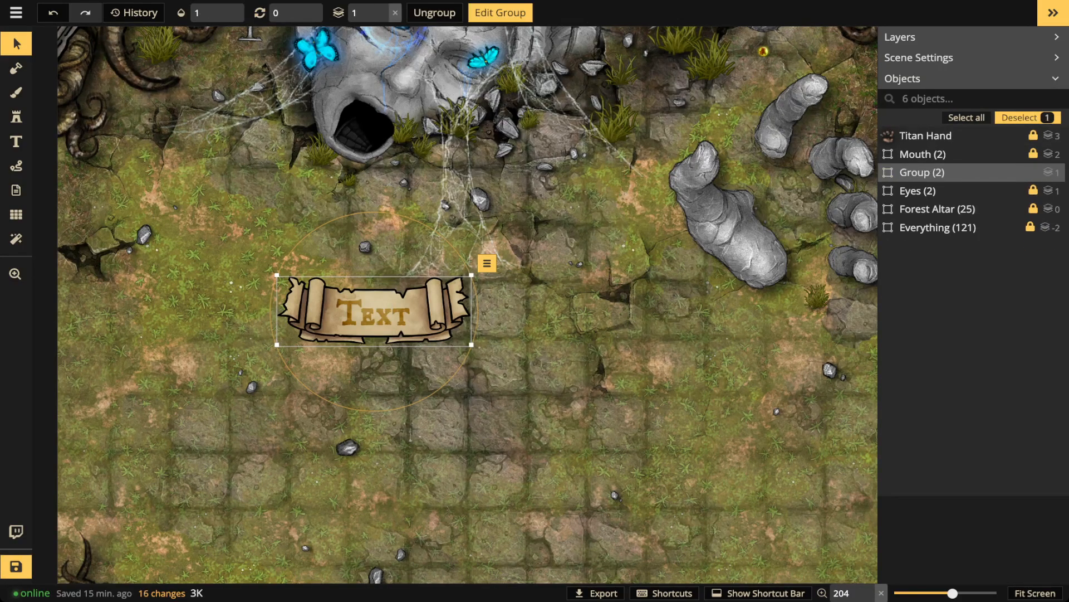
left_click_drag(374, 310, 324, 288)
scroll(246, 298, "down", 3)
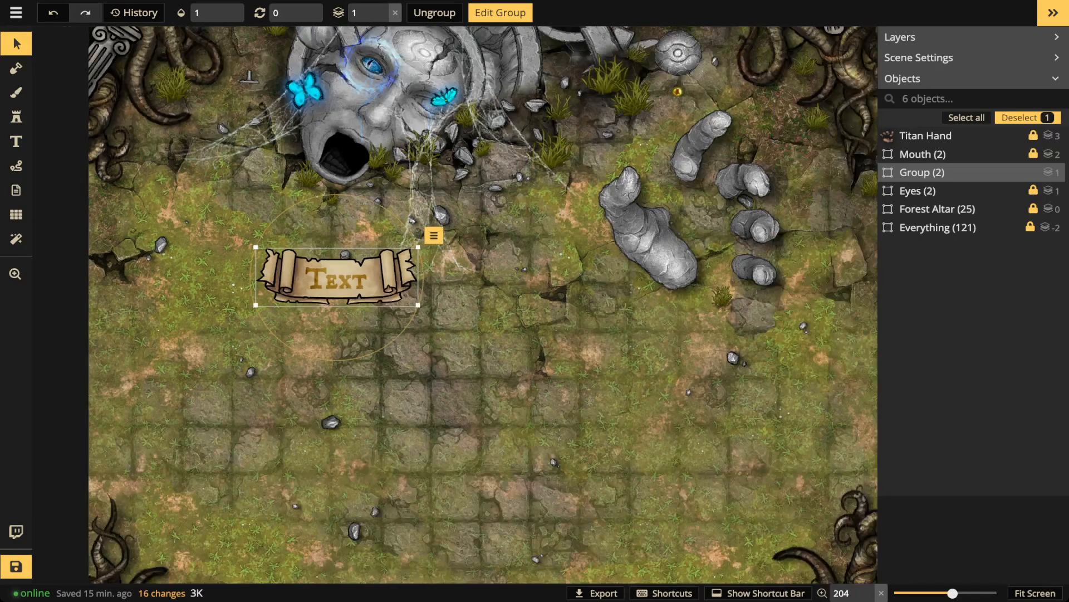
- Delete the banner and lettering group from the map
key("Delete")
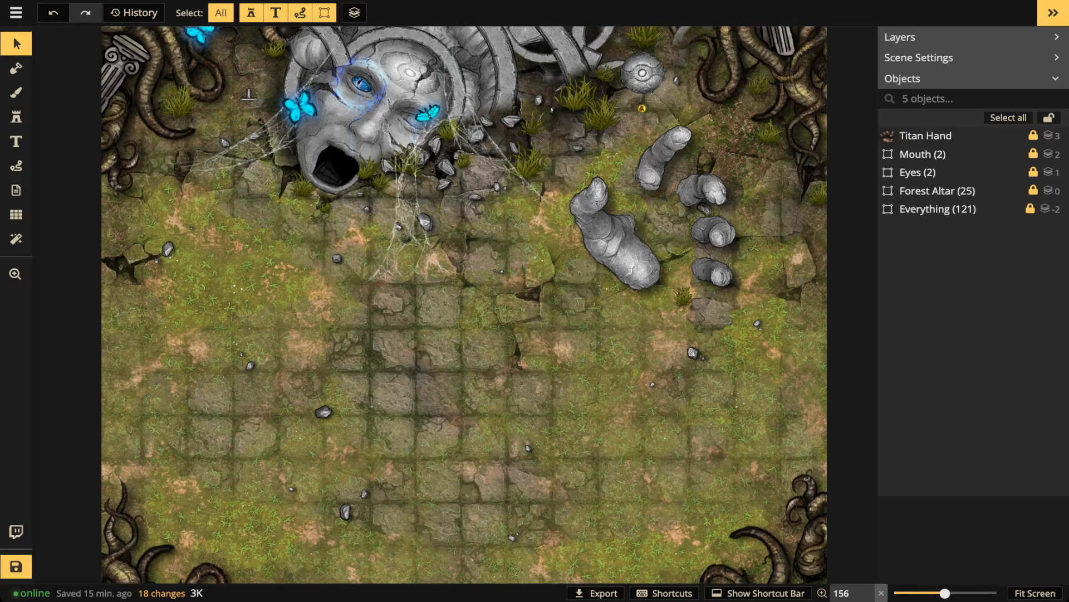
scroll(427, 229, "down", 1)
key("space")
left_click_drag(427, 229, 356, 197)
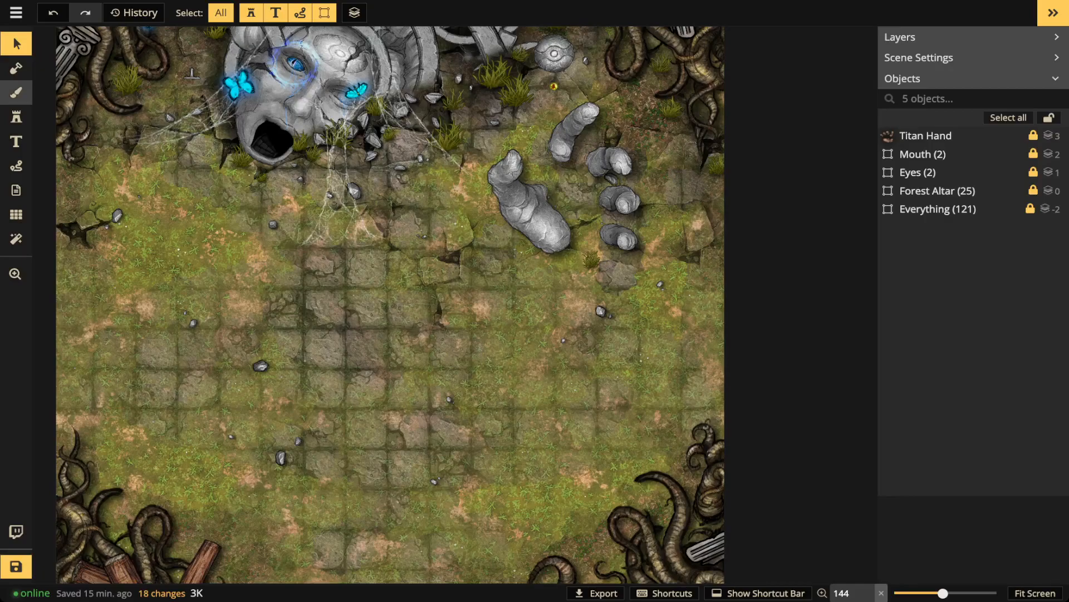
- Set up the round brush with the dark blue water texture at size 110 and try a dab on the background layer
left_click(16, 92)
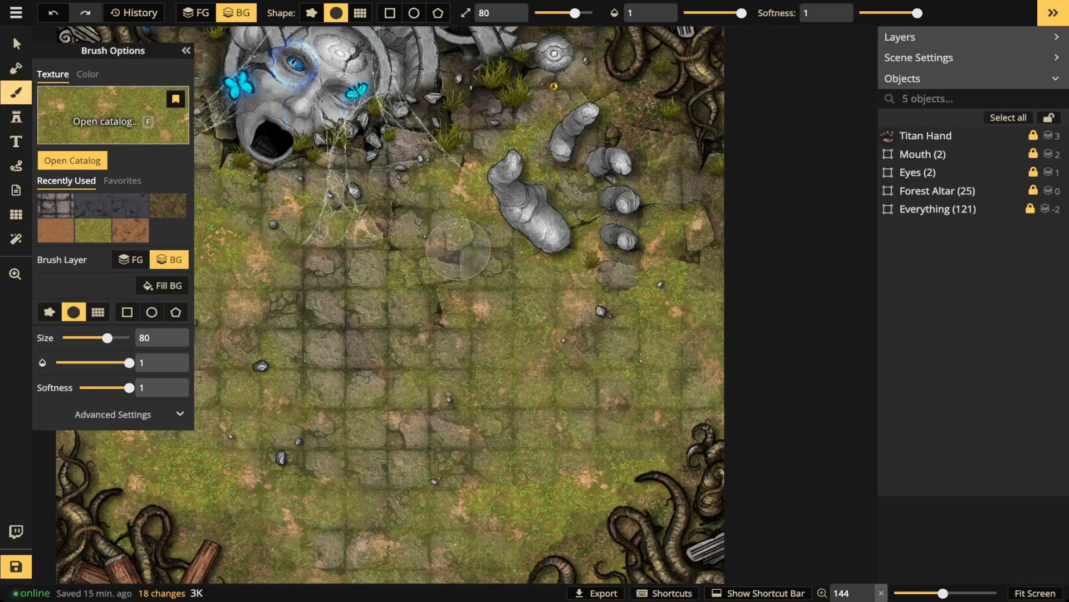
left_click(87, 74)
left_click(53, 74)
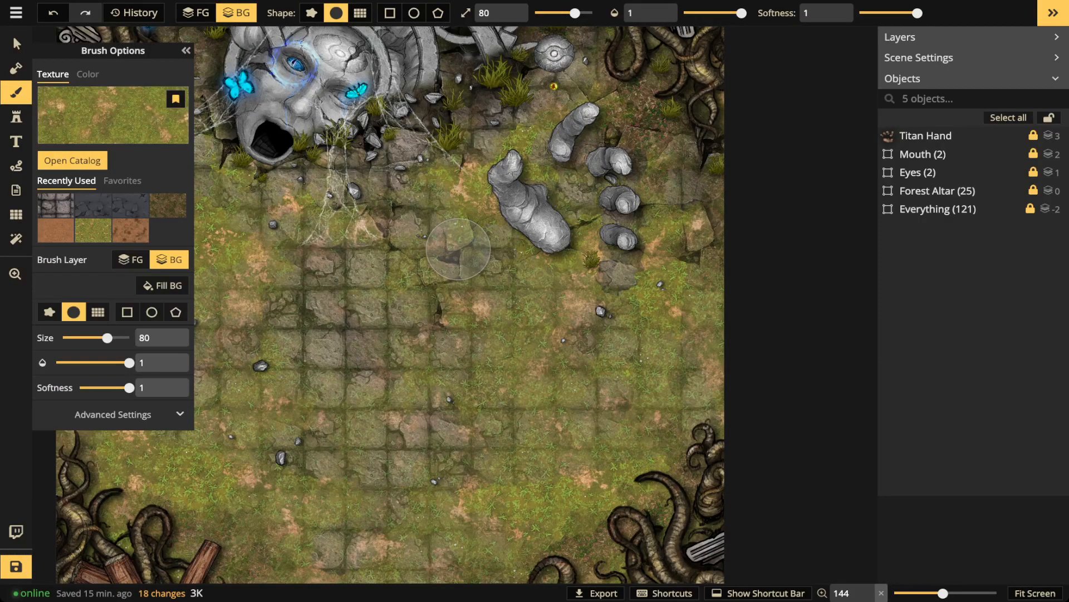
left_click(105, 120)
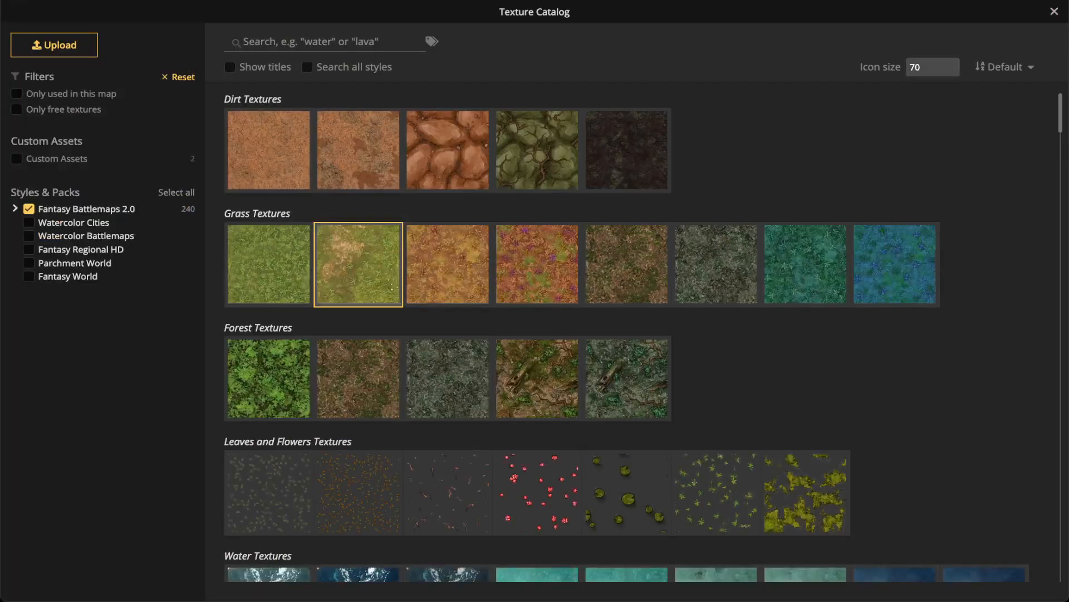
scroll(447, 308, "down", 3)
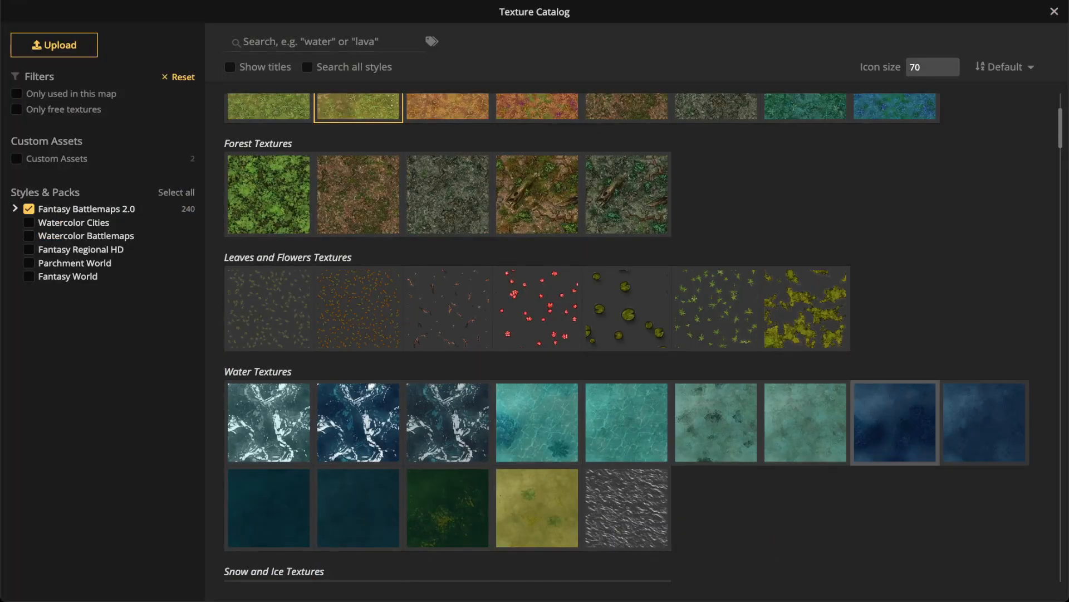
left_click(895, 422)
key("bracketright")
key("bracketright")
key("bracketright")
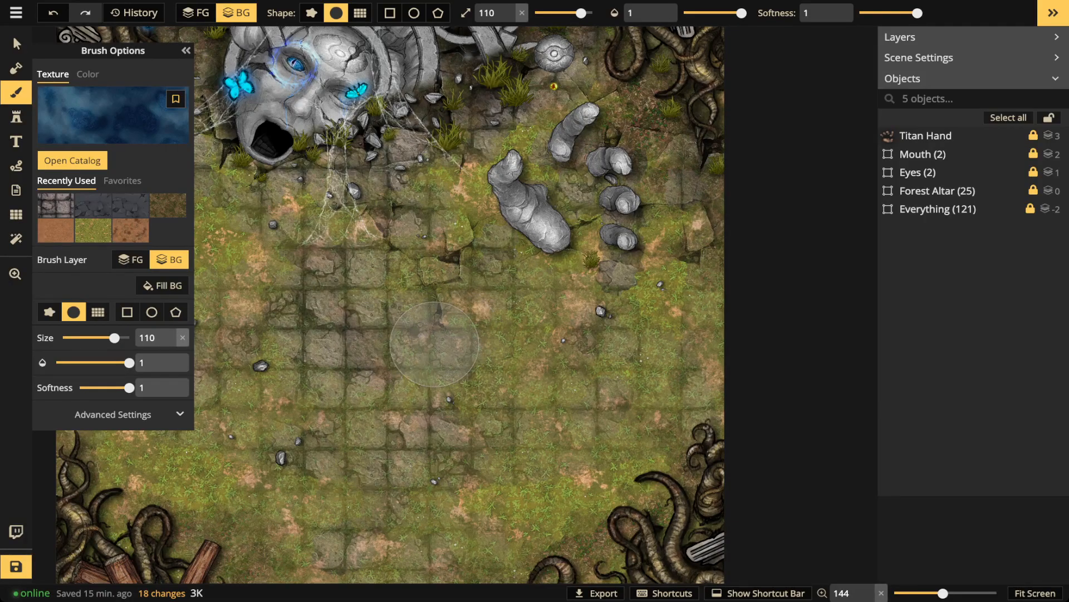
left_click(615, 334)
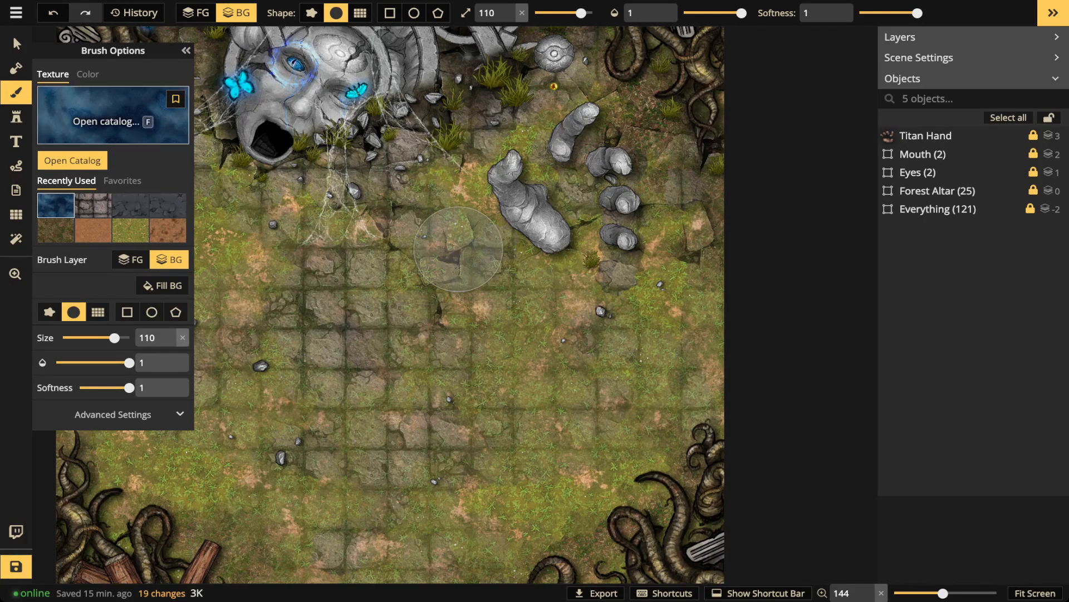
- Paint a winding river across the full width of the map below the stone face and hand, on the foreground layer
left_click(196, 12)
scroll(618, 390, "down", 4)
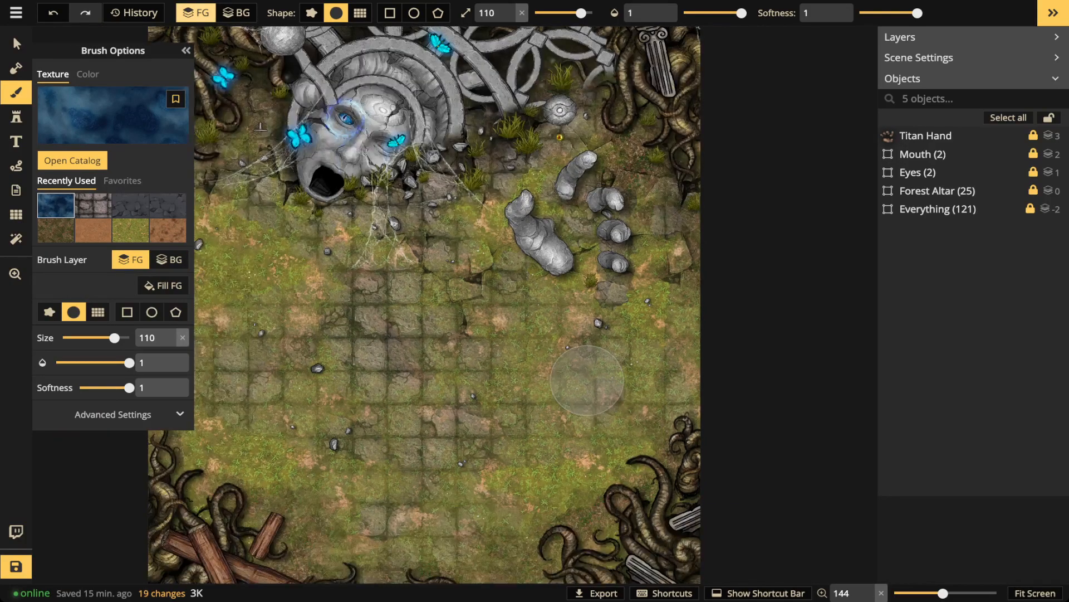
mouse_move(679, 346)
left_mouse_down()
mouse_move(622, 372)
mouse_move(547, 375)
mouse_move(396, 332)
mouse_move(310, 375)
mouse_move(207, 329)
mouse_move(215, 318)
left_mouse_up()
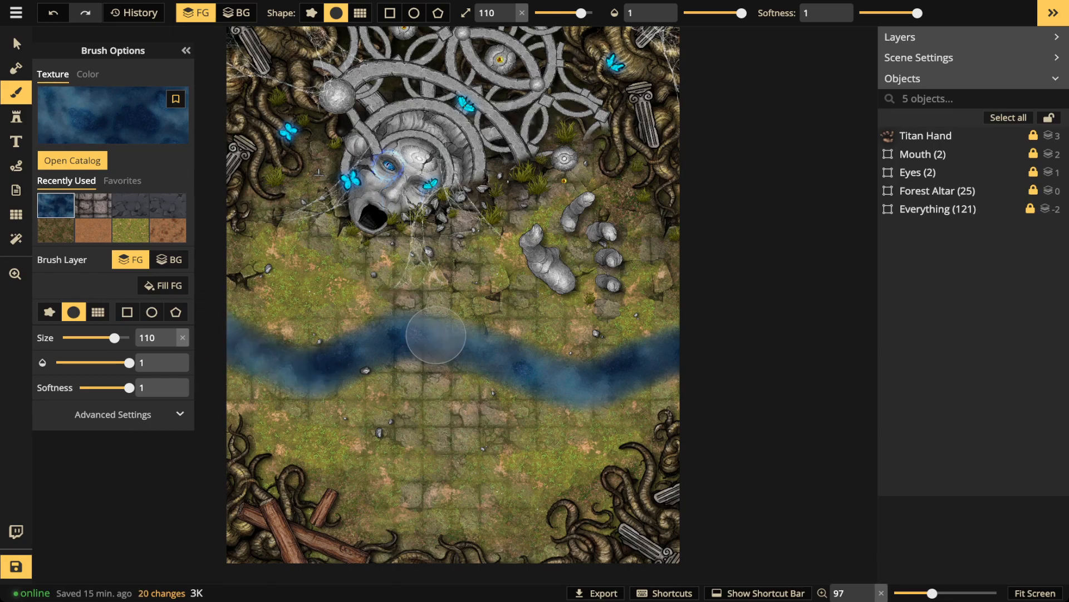
scroll(435, 334, "up", 1)
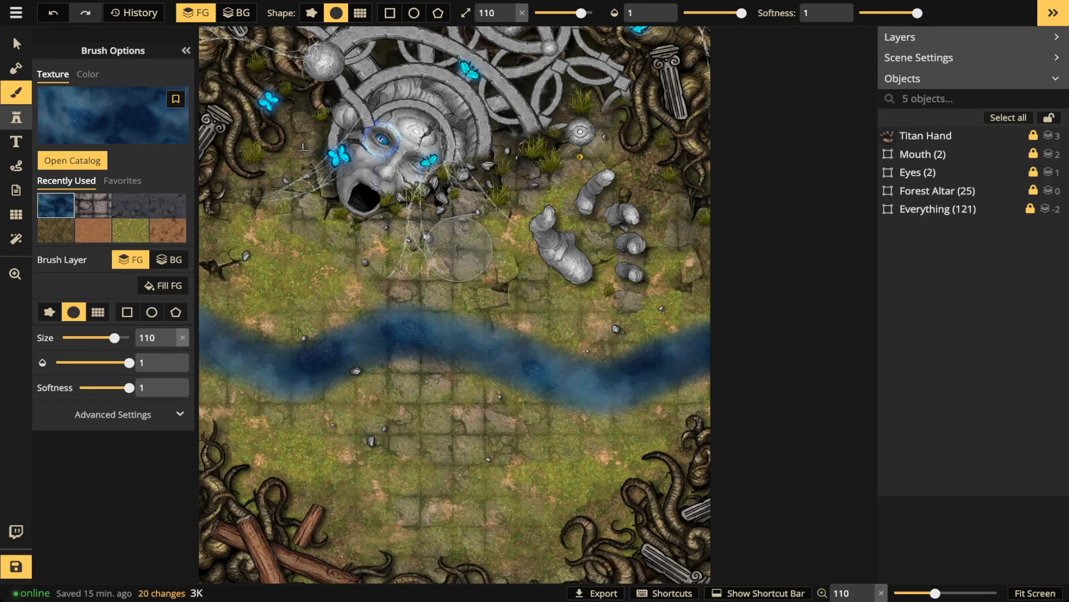
- Choose the Mudbrick Walls stamp set from the Tavern section of the stamp catalog
key("s")
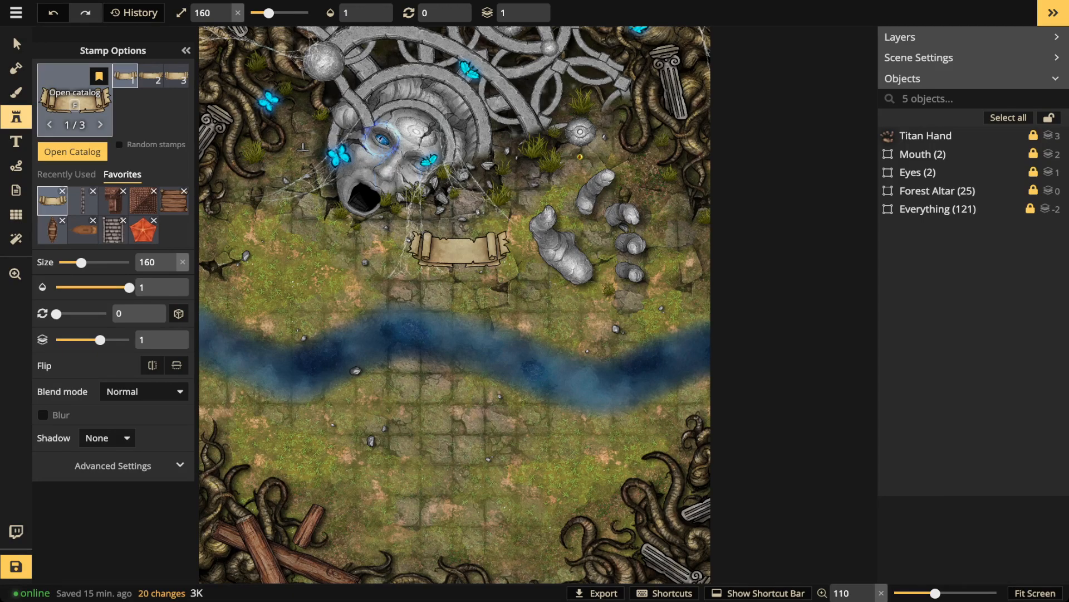
key("f")
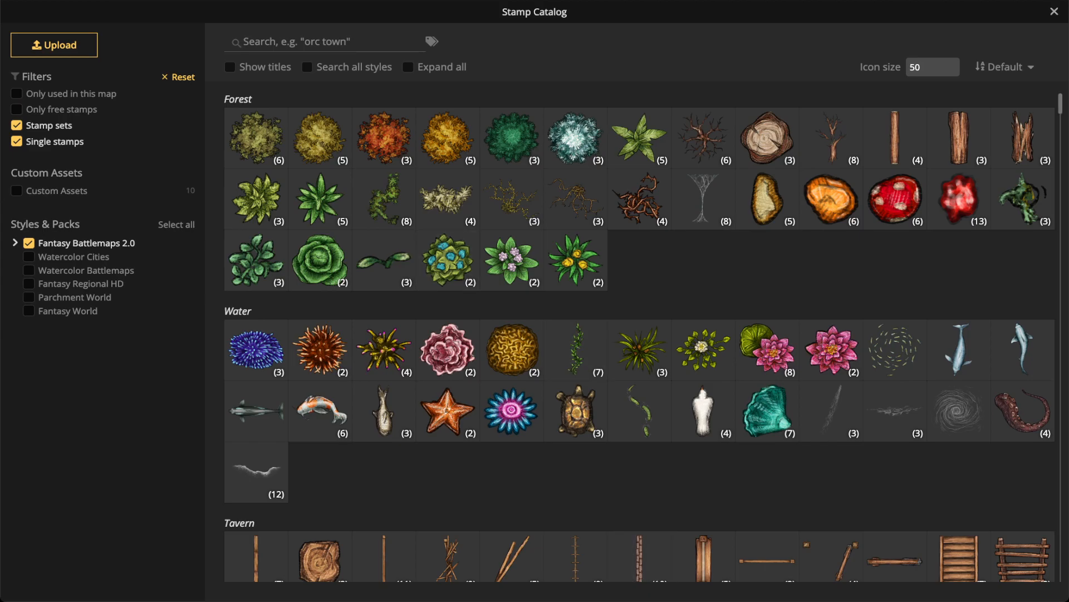
scroll(447, 334, "down", 3)
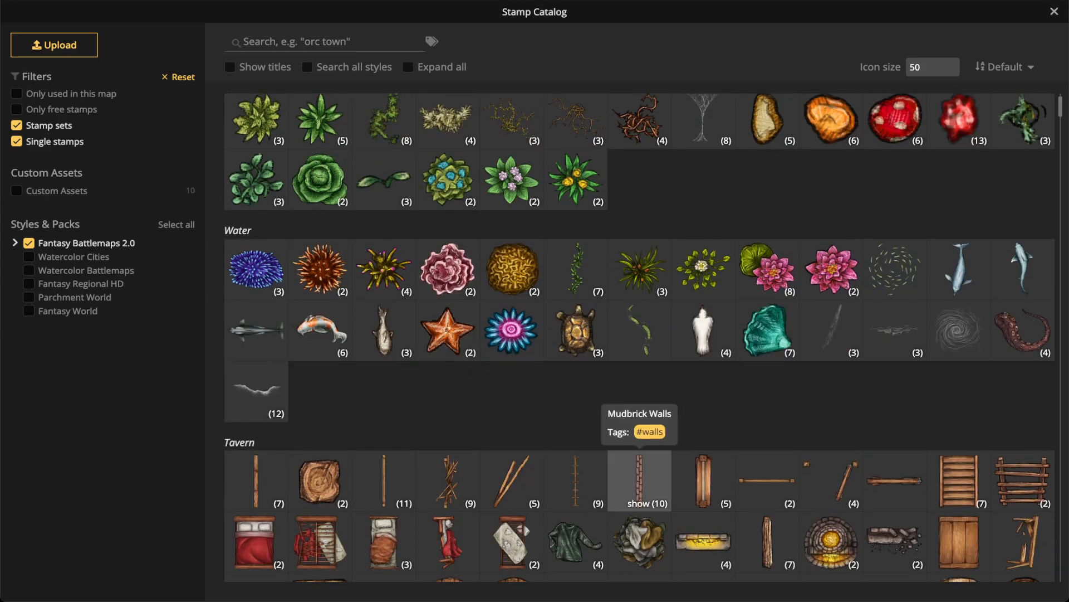
left_click(640, 479)
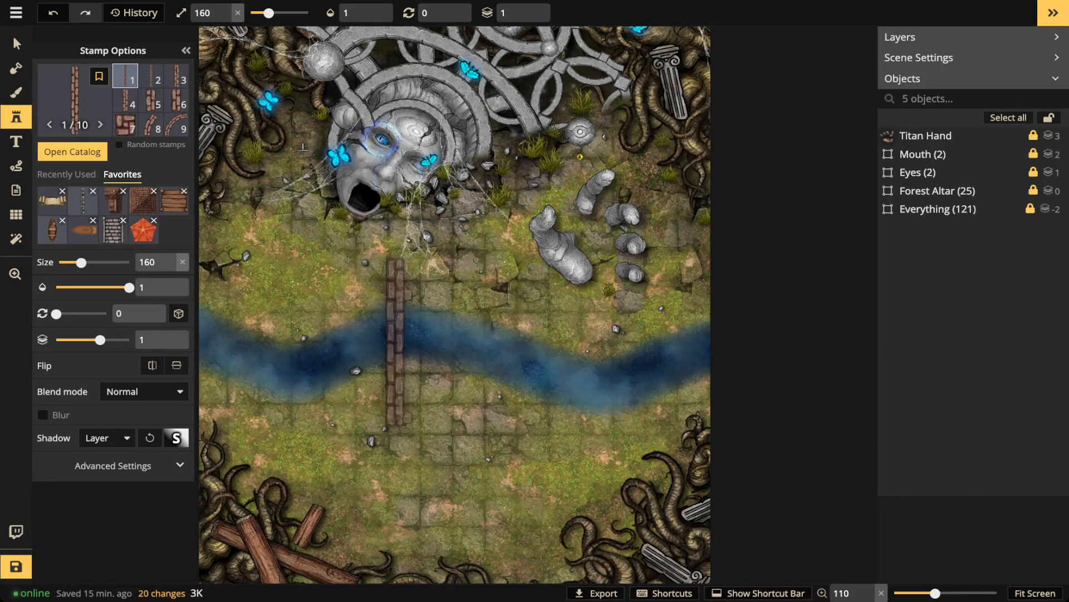
scroll(392, 337, "up", 1)
scroll(397, 345, "up", 3)
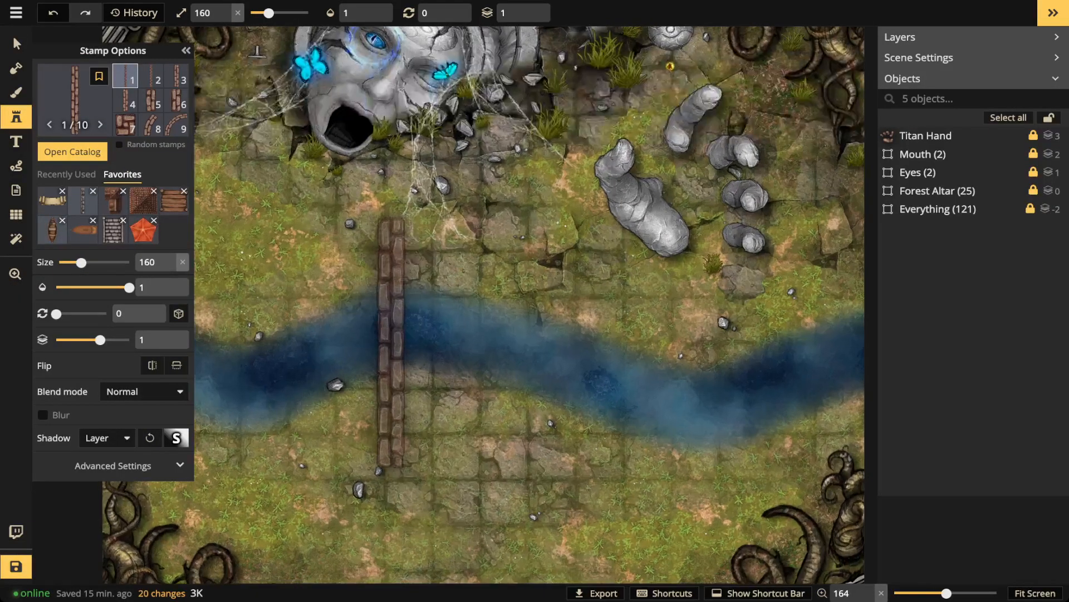
- Place two parallel vertical mudbrick walls at size 80 across the river, below the stone face
scroll(390, 342, "down", 5)
scroll(390, 334, "down", 1)
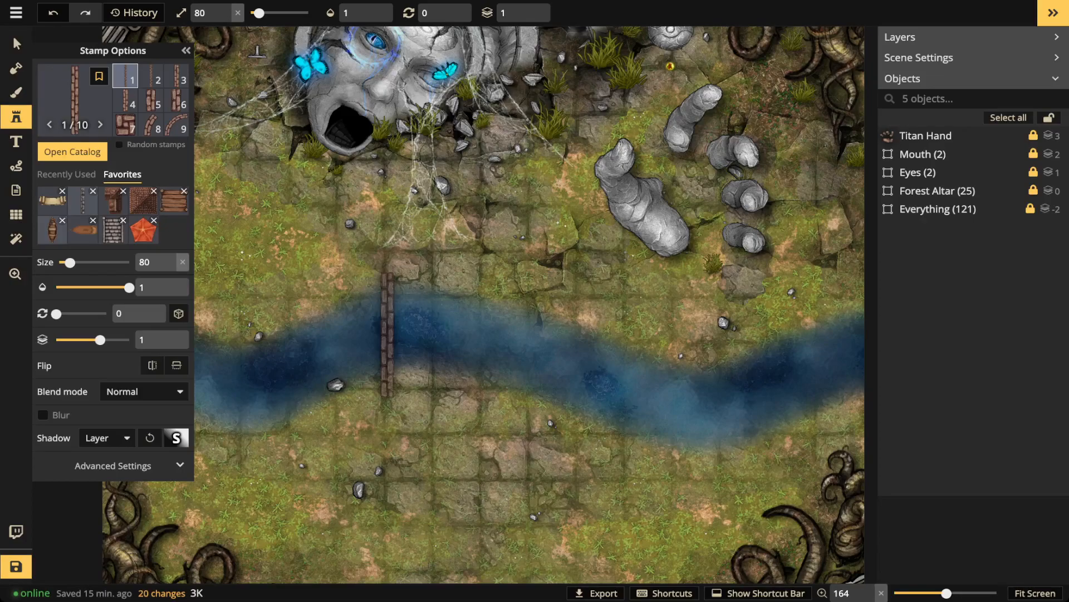
left_click(388, 334)
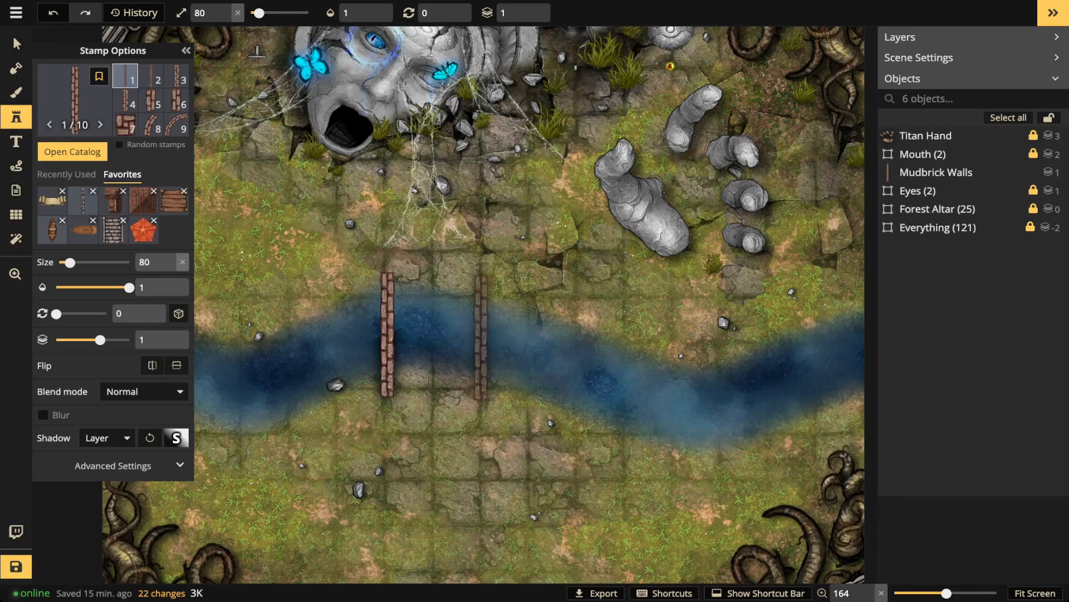
left_click(481, 337)
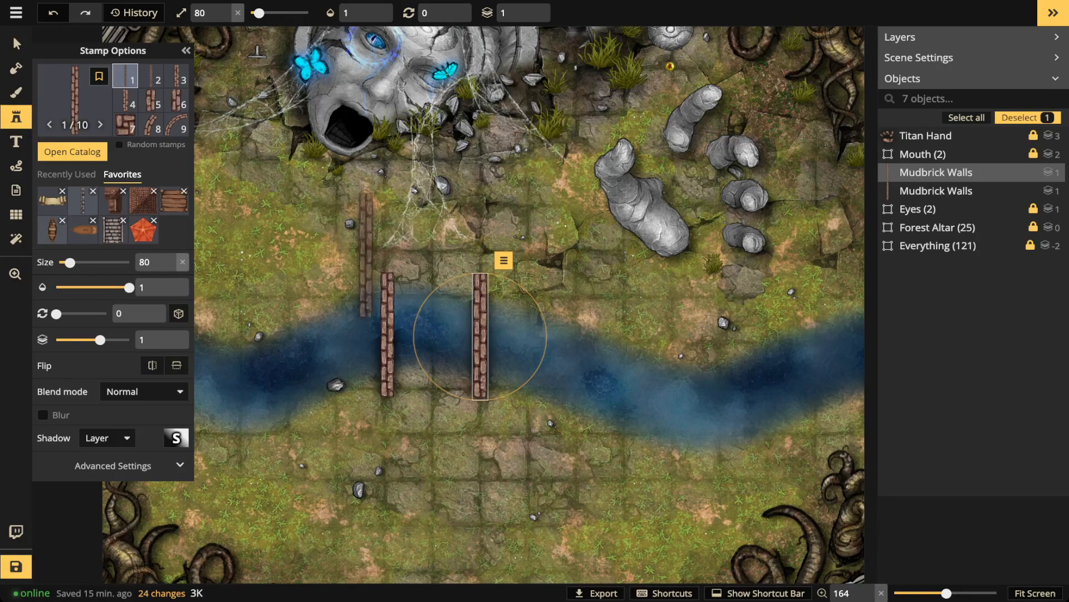
- Cap both ends of each mudbrick wall with the square block, variant 7 of the set
left_click(125, 124)
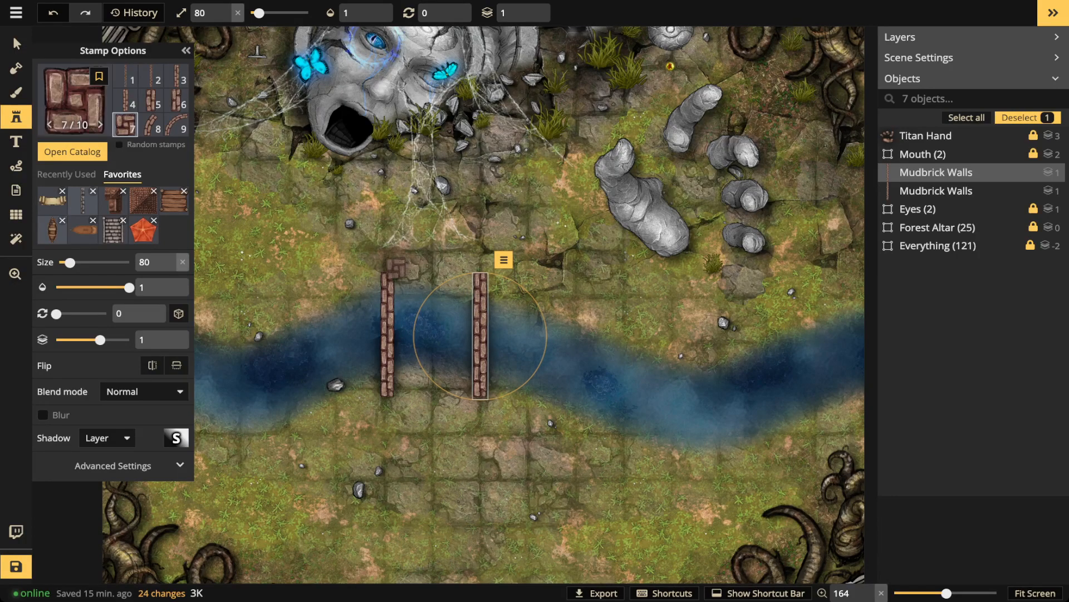
left_click(387, 268)
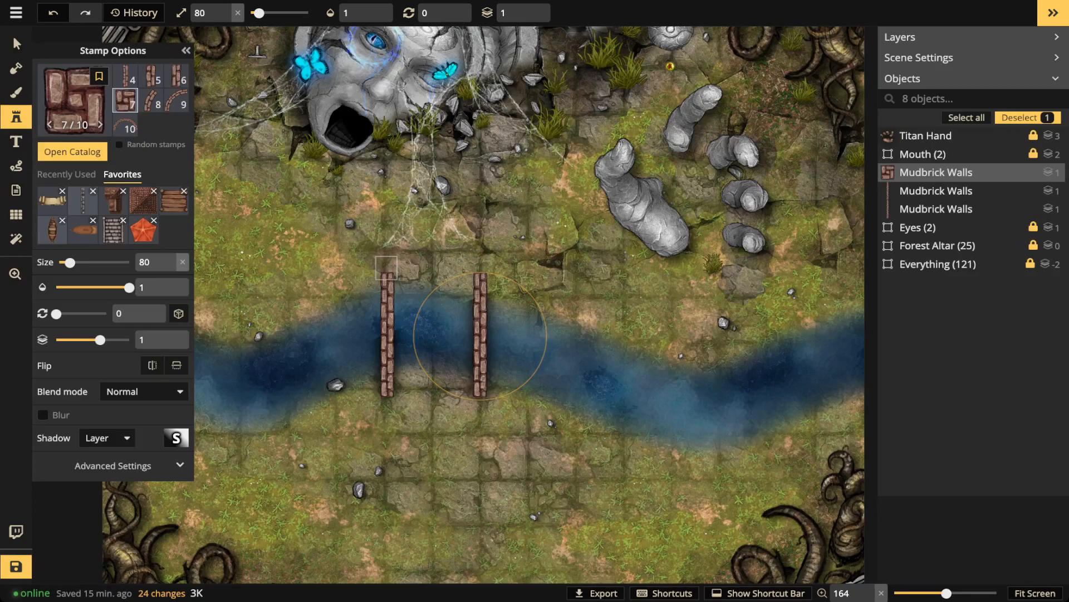
left_click(388, 401)
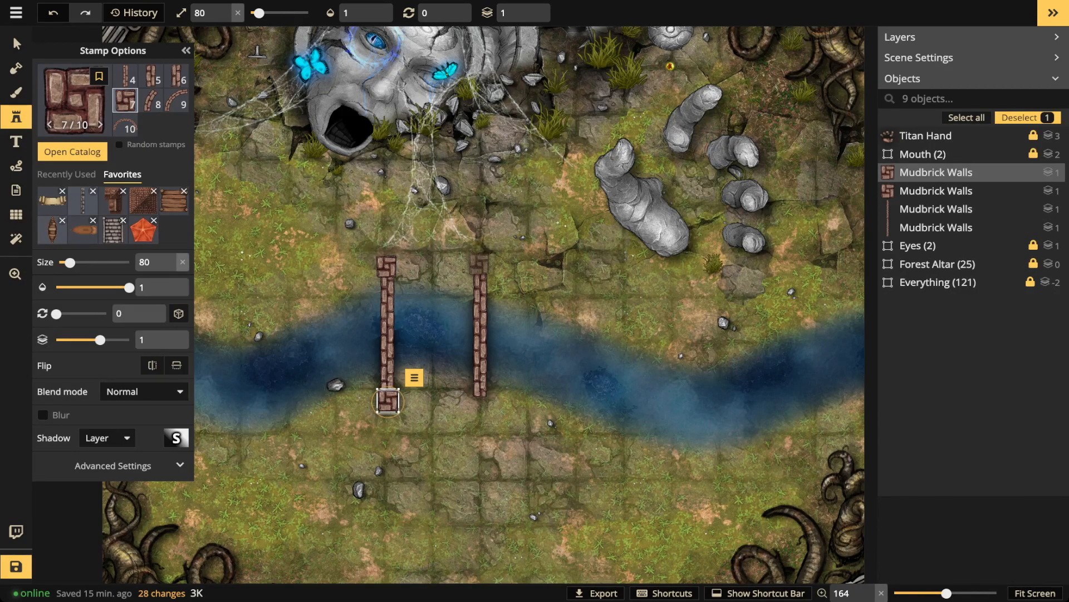
left_click(478, 269)
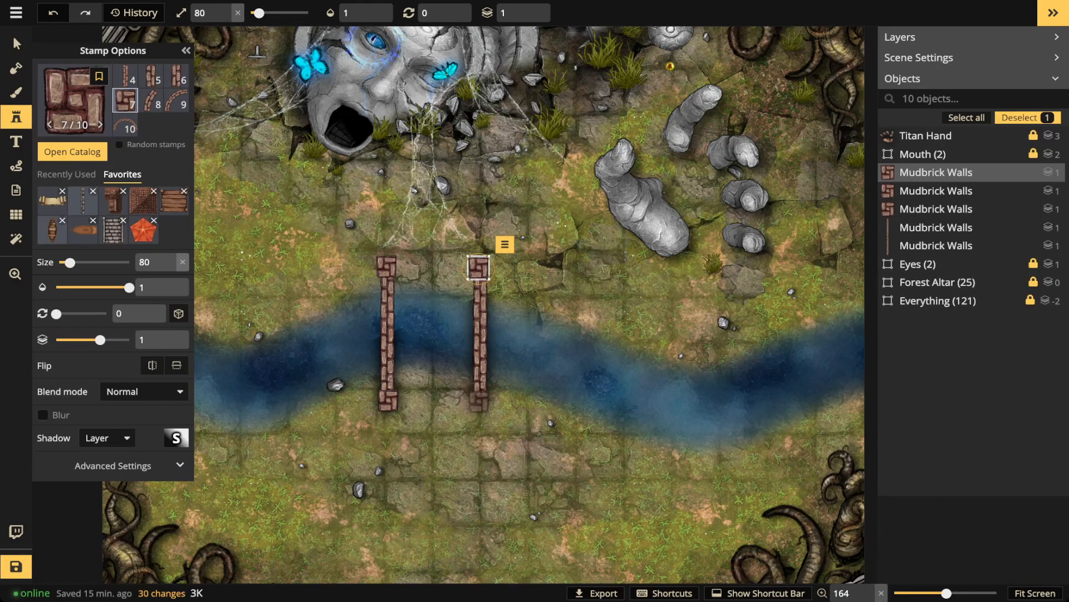
left_click(479, 402)
left_click(16, 43)
left_click_drag(360, 241, 402, 417)
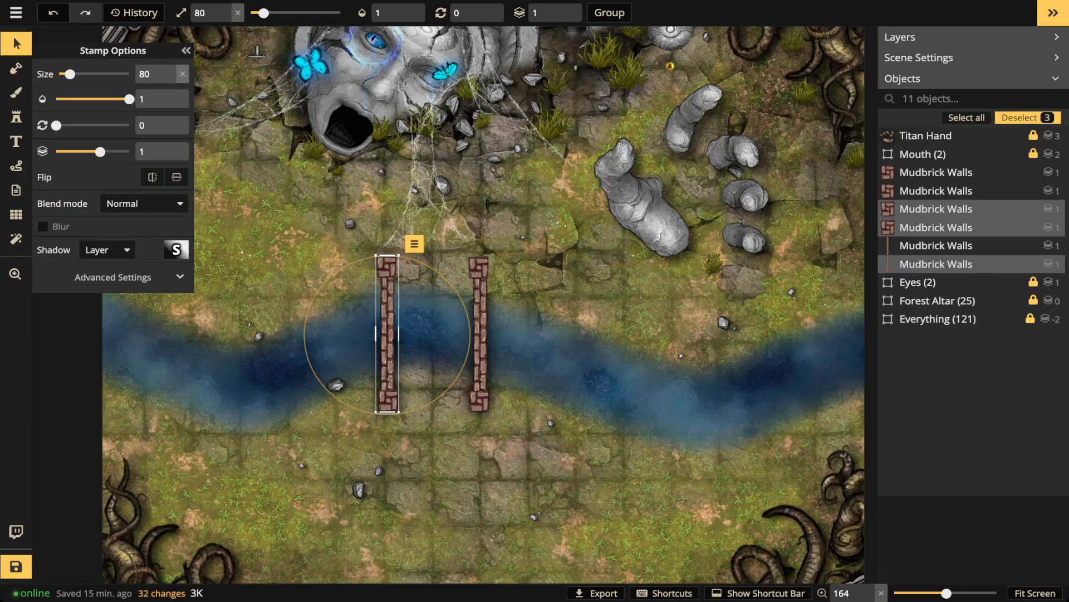
key("Escape")
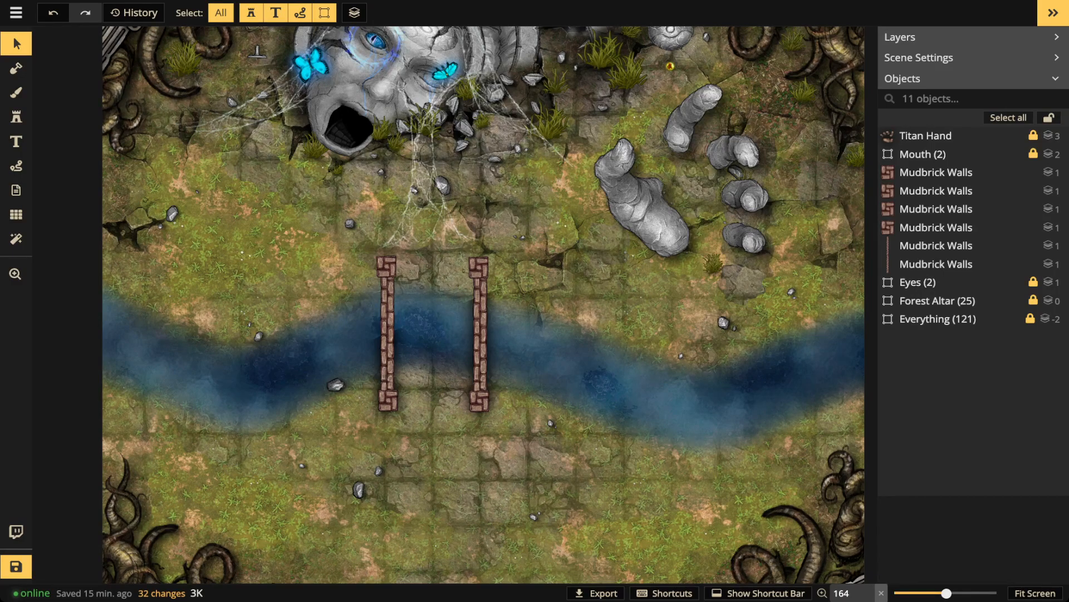
- Search the stamp catalog for "clip"
left_click(17, 116)
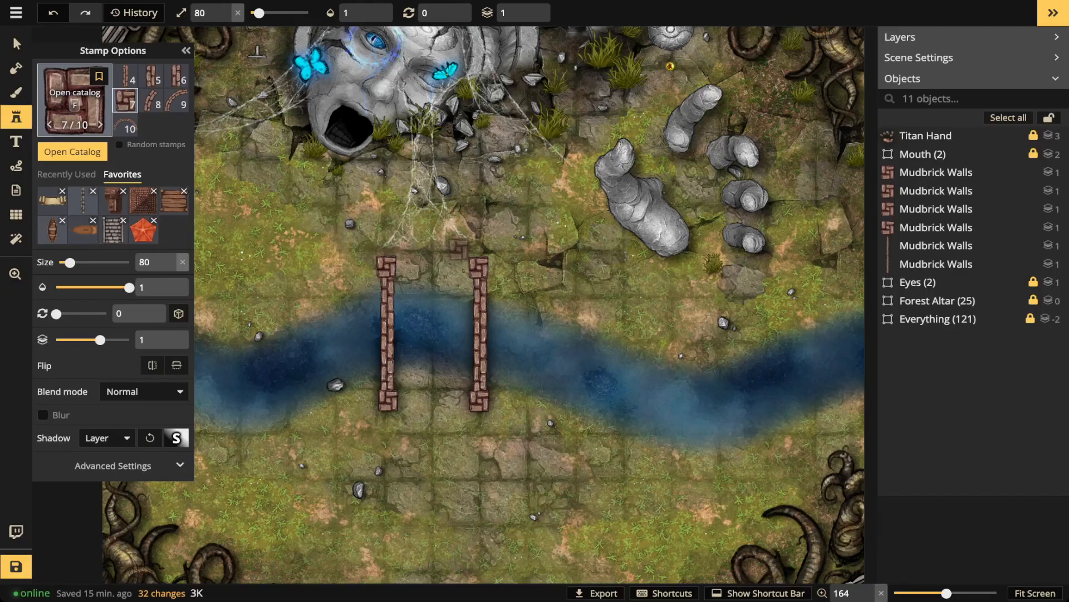
key("f")
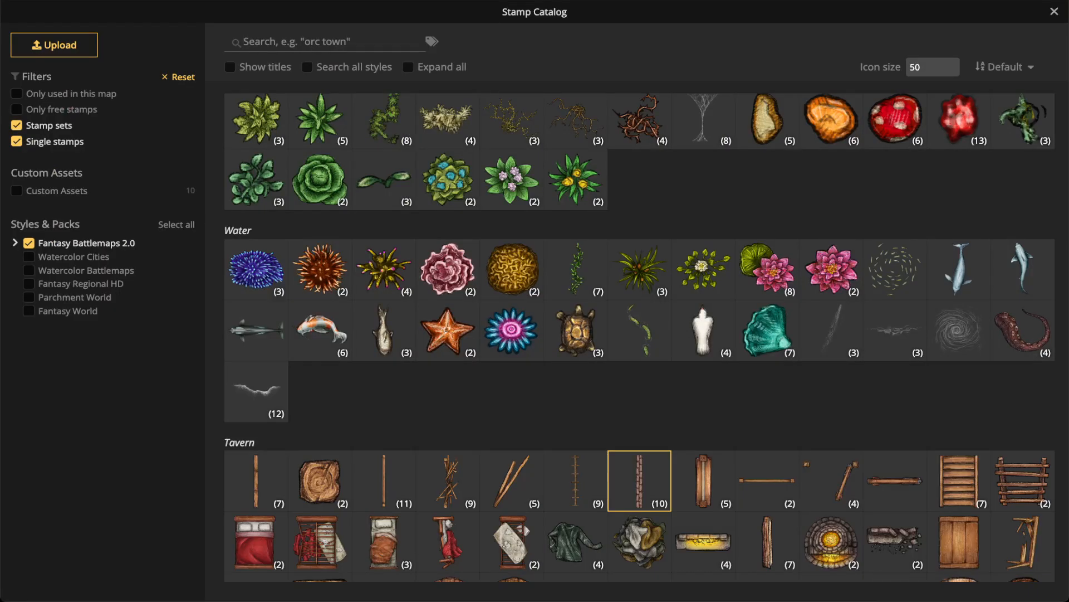
left_click(431, 42)
type("c")
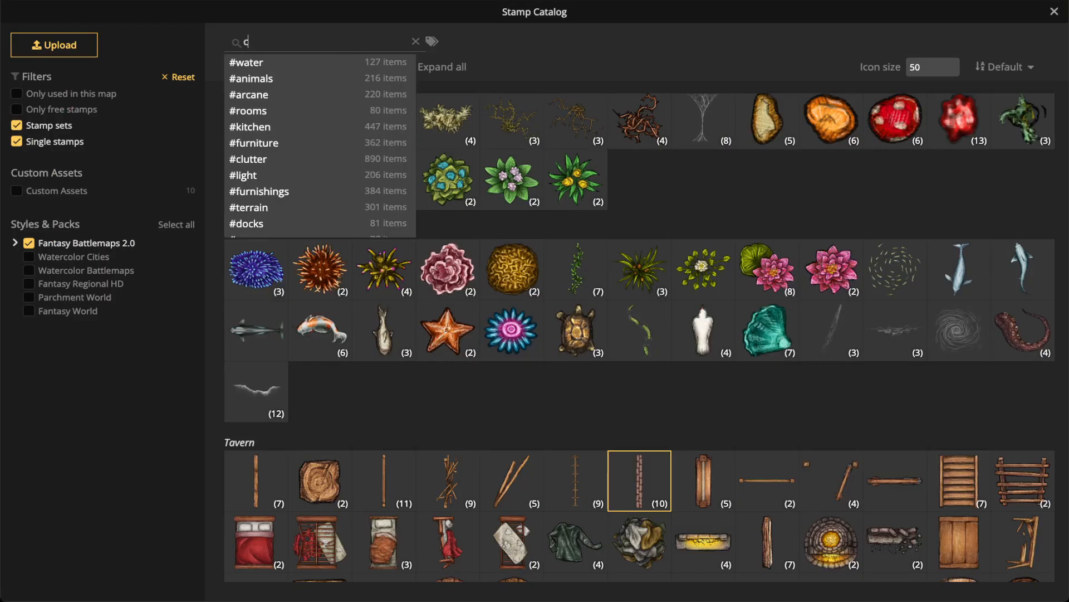
type("lip")
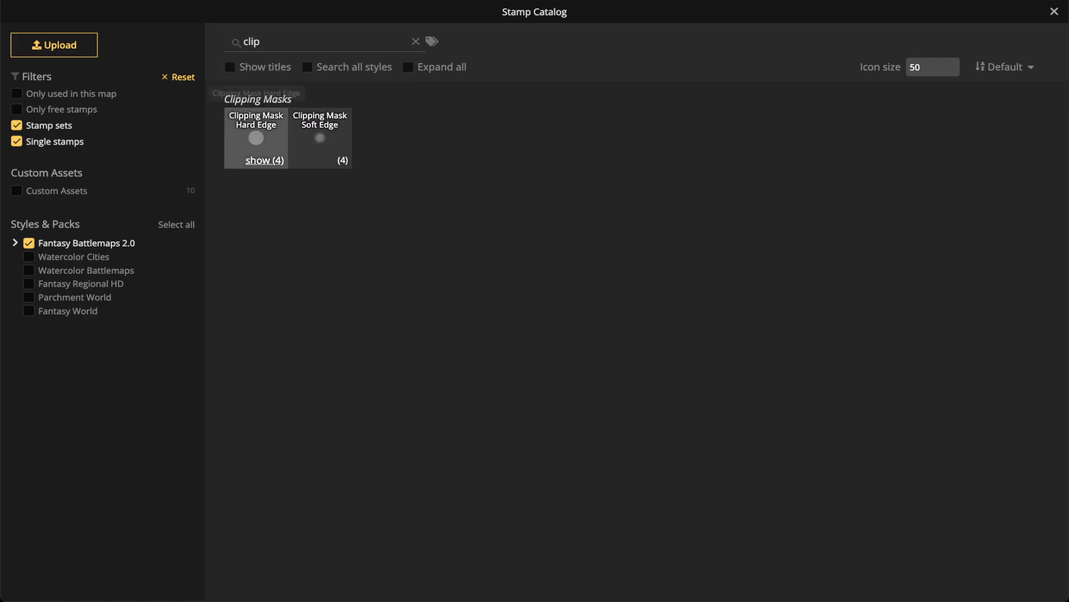
- Place the Edge Smooth Square from the Clipping Mask Hard Edge set between the upper ends of the two walls
left_click(274, 160)
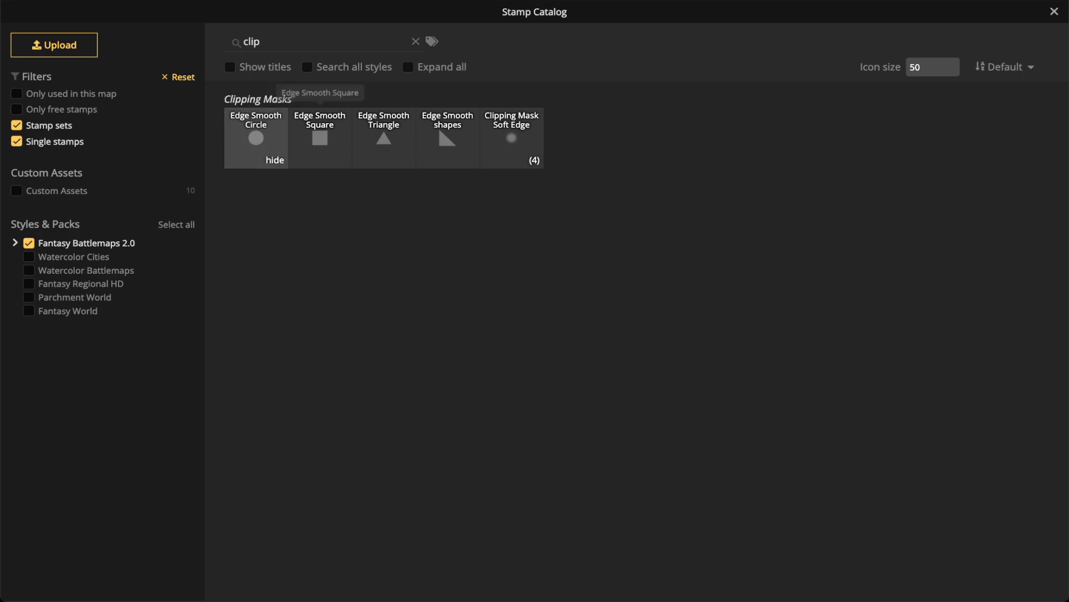
left_click(320, 137)
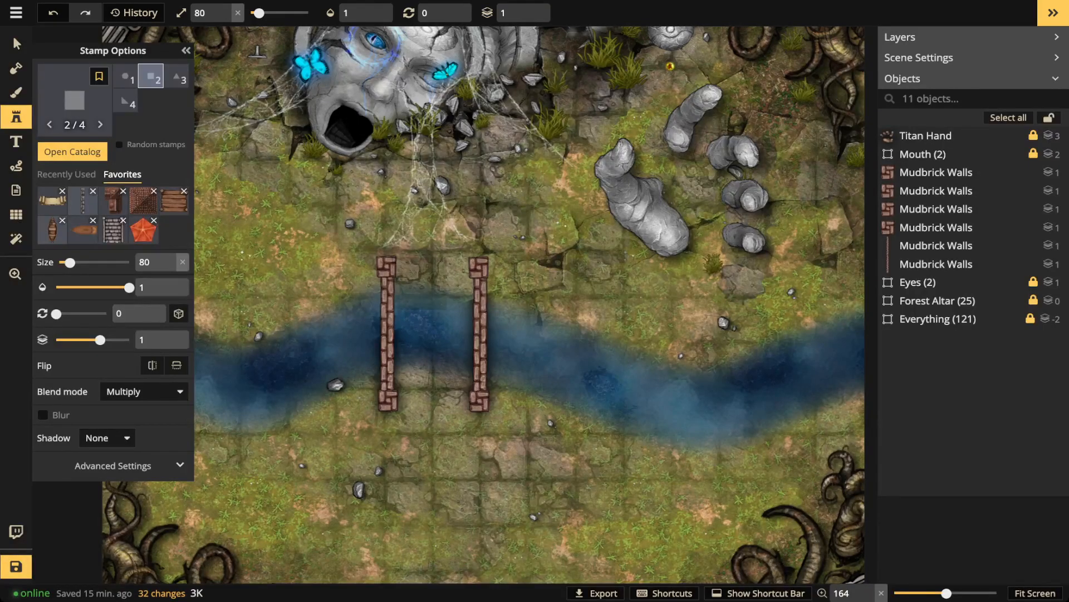
left_click(416, 283)
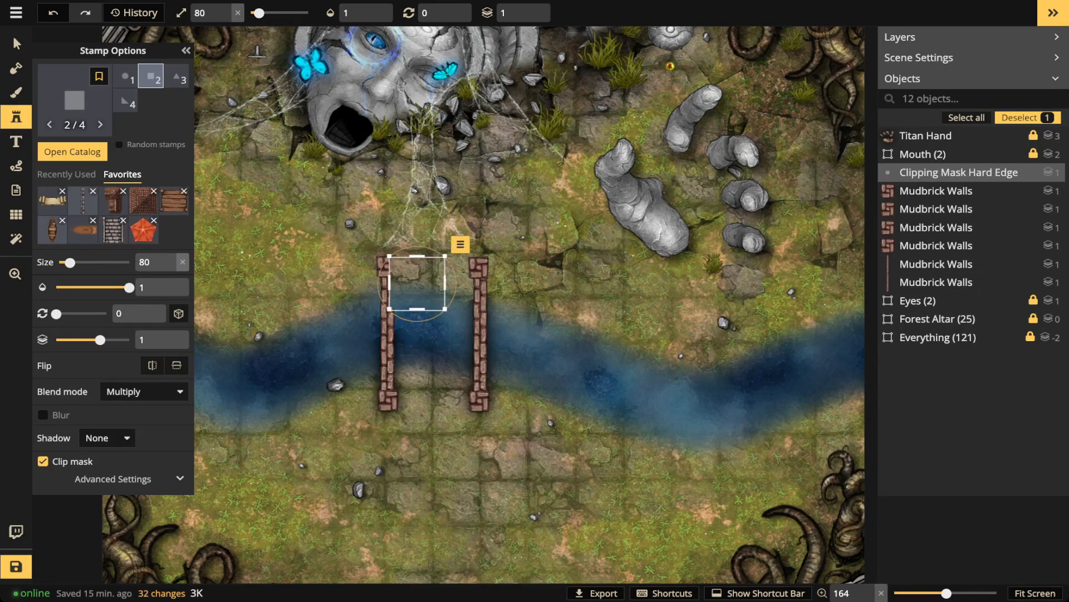
left_click(16, 43)
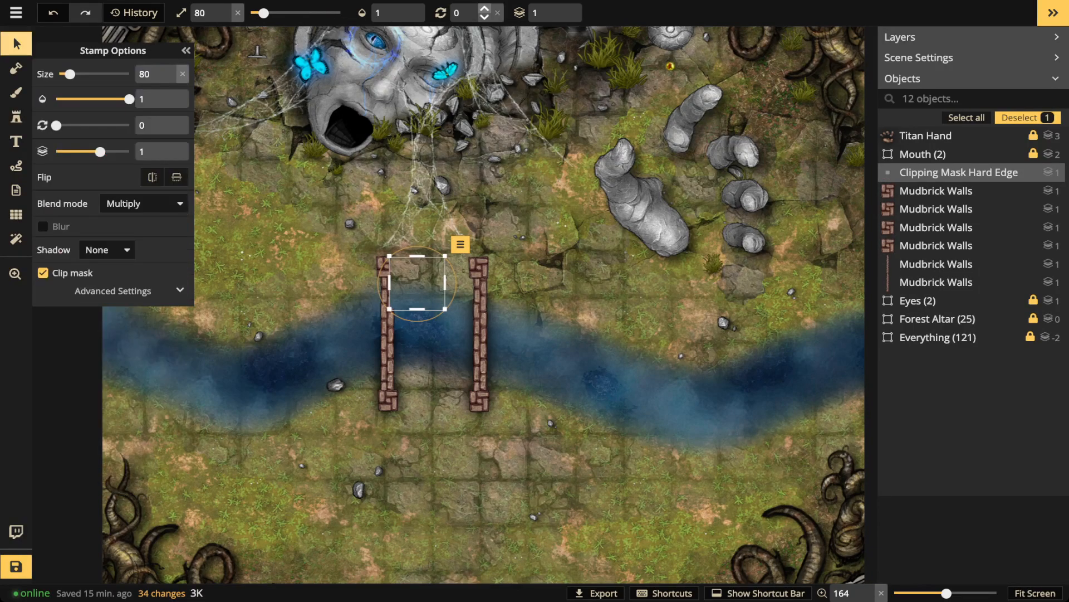
- Set the clipping mask square's layer to -1 and stretch it down to fill the space between the two walls
left_click(563, 17)
left_click(563, 17)
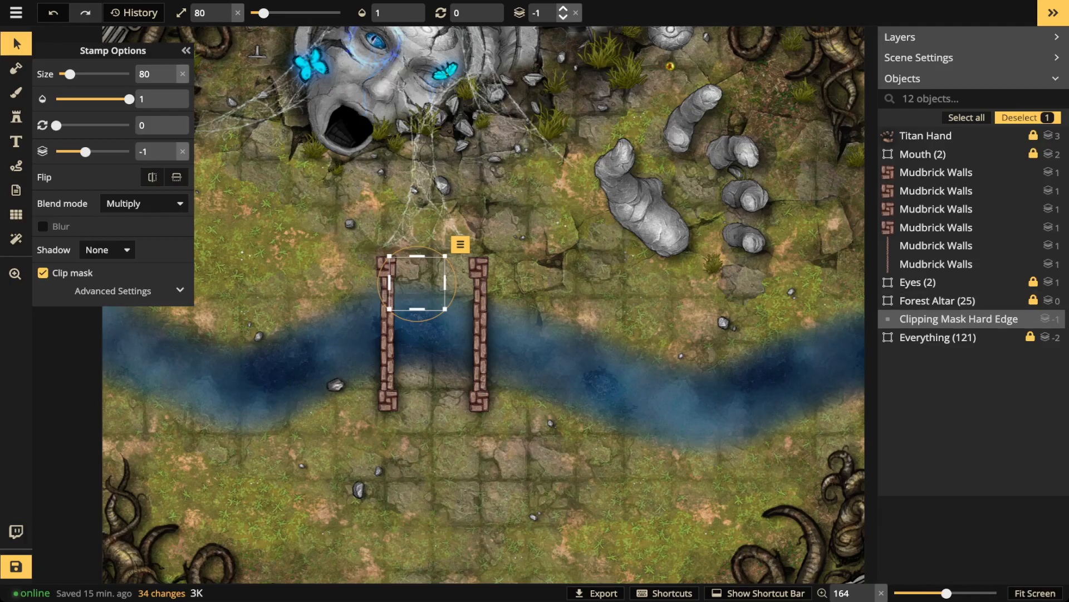
left_click_drag(445, 309, 436, 394)
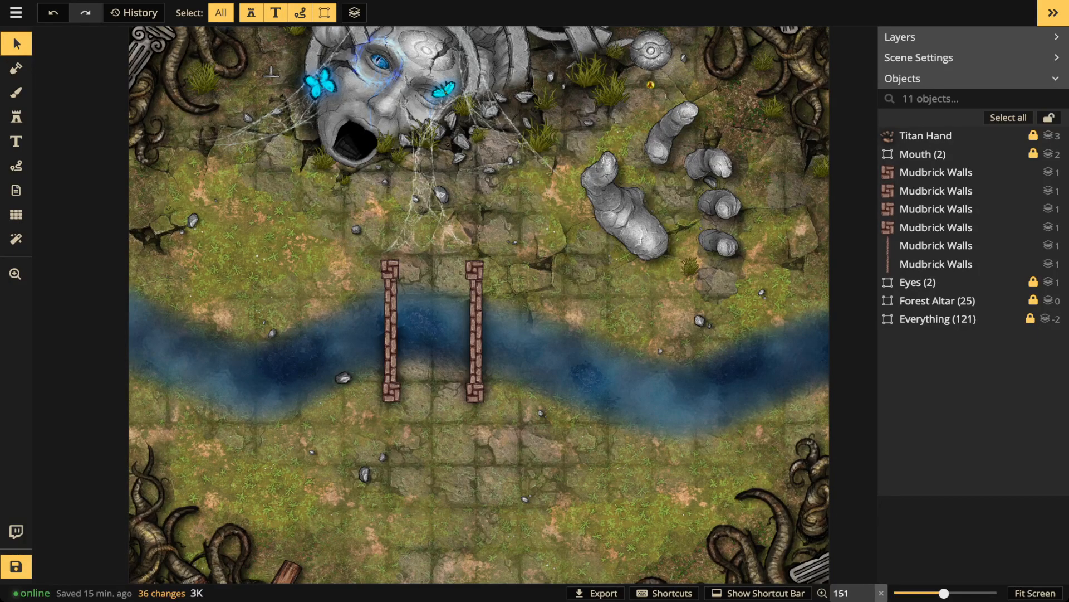
- Set the brush layer to BG and cut the river's course out of the terrain with a size 100 rough-edged subtractive mask
left_click(17, 92)
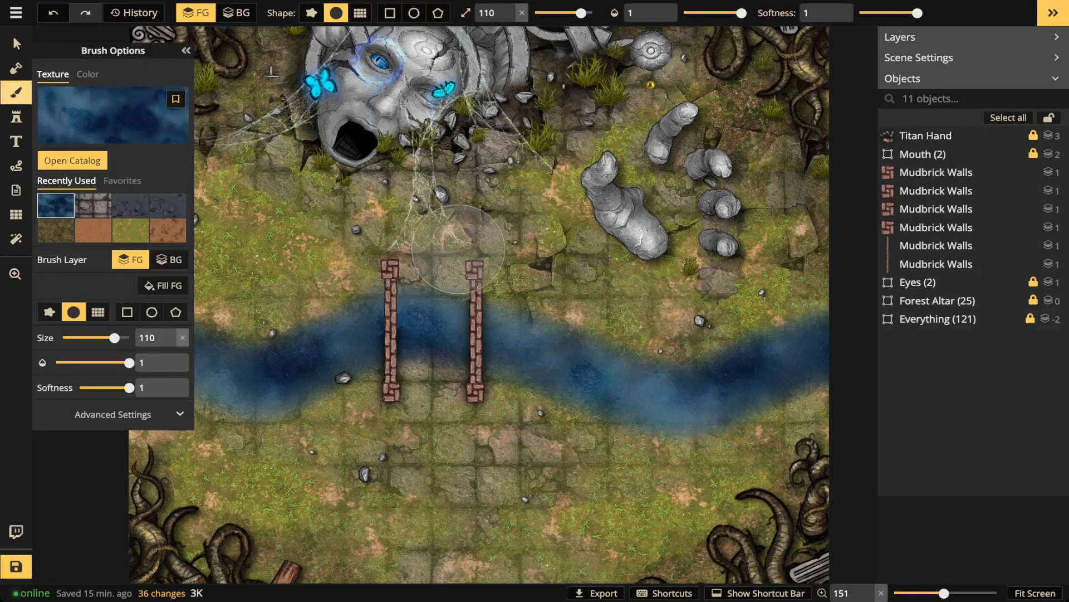
left_click(236, 12)
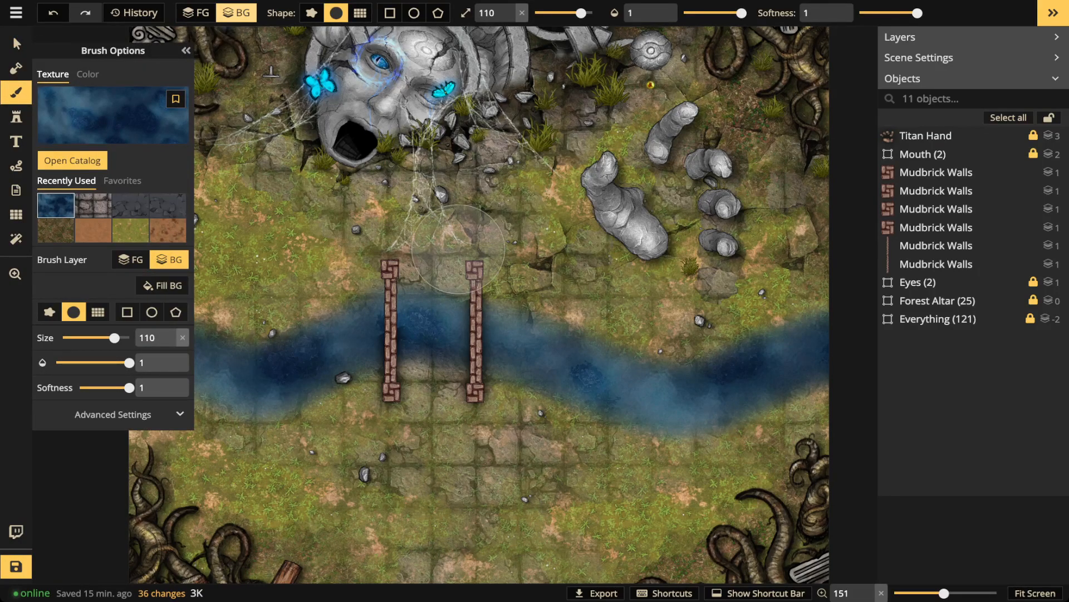
left_click(16, 69)
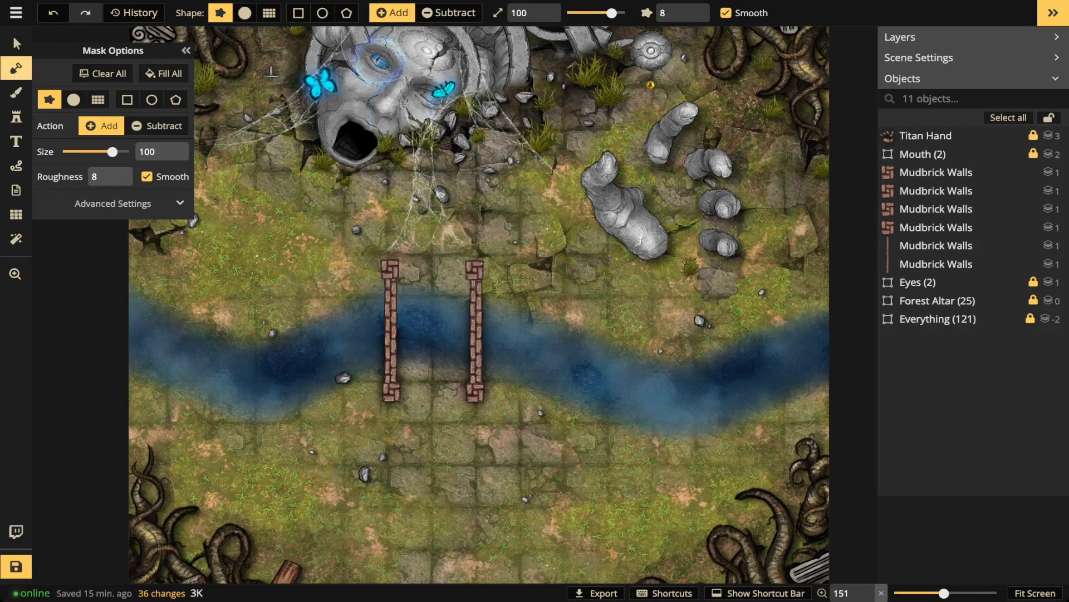
left_click(449, 12)
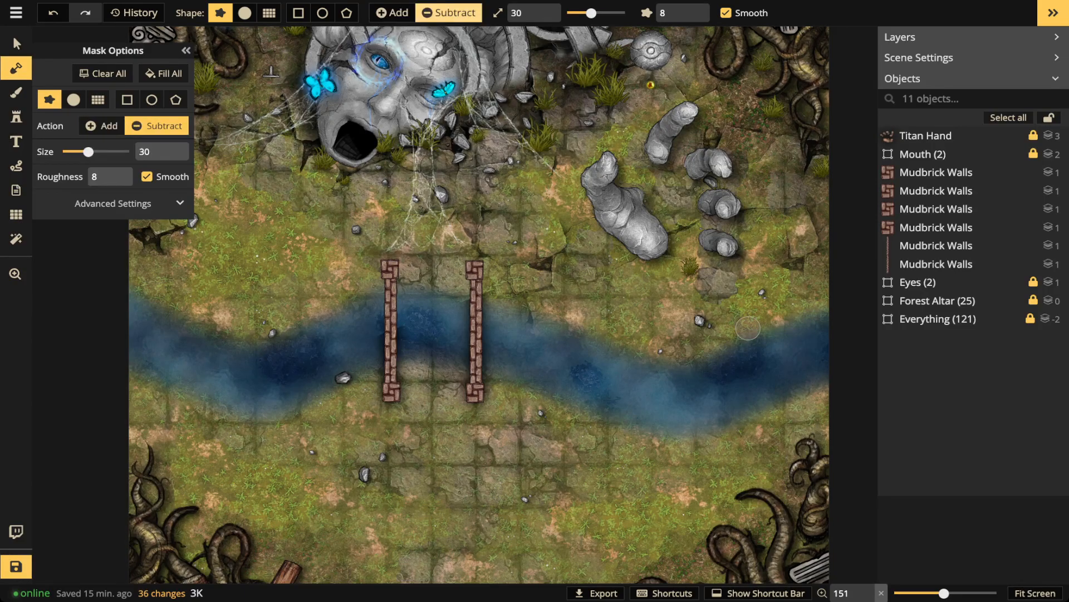
key("]")
key("]")
key("]")
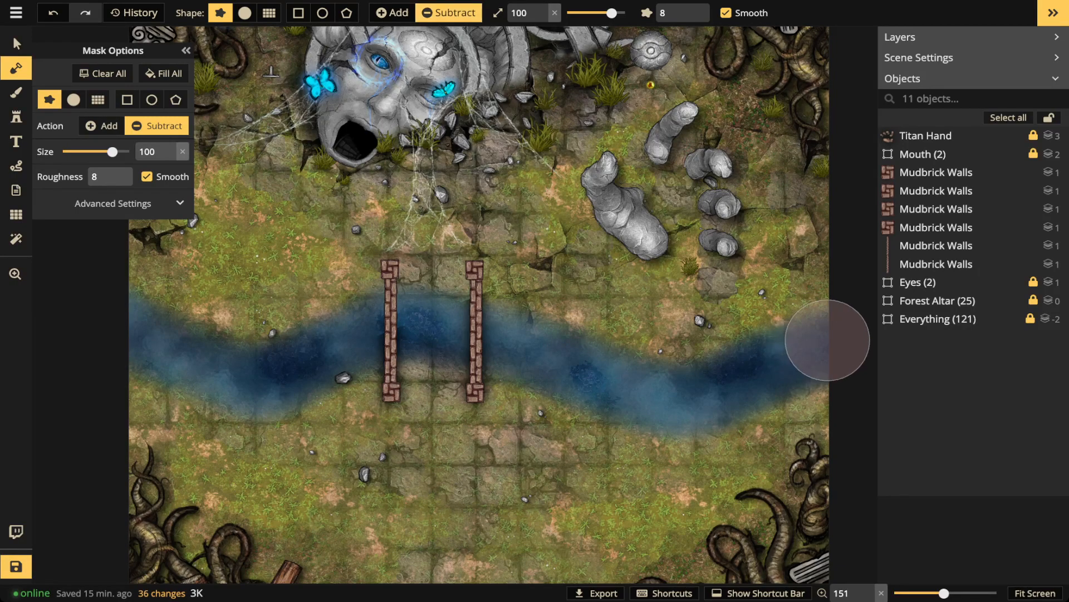
mouse_move(828, 340)
left_mouse_down()
mouse_move(744, 382)
mouse_move(639, 392)
mouse_move(501, 323)
mouse_move(440, 316)
mouse_move(283, 366)
mouse_move(206, 365)
mouse_move(120, 315)
mouse_move(100, 274)
left_mouse_up()
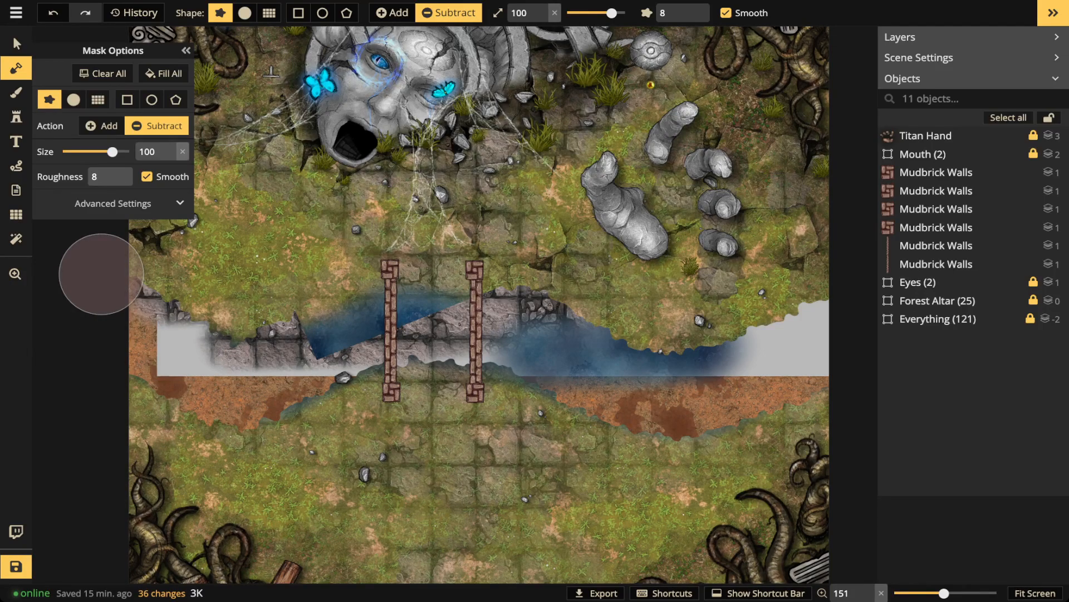
left_click_drag(100, 275, 101, 274)
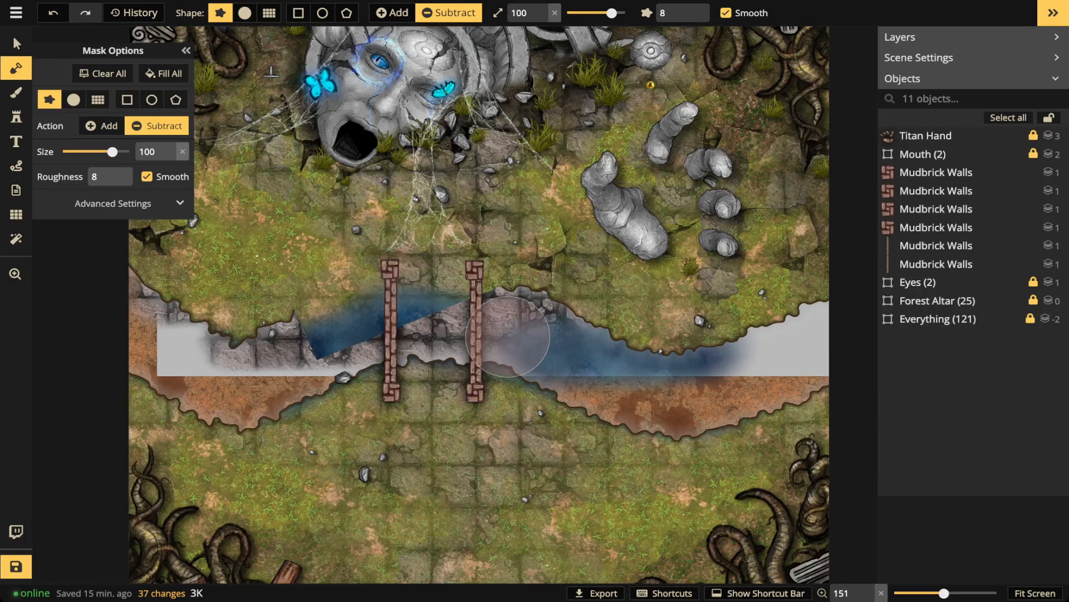
left_click(17, 44)
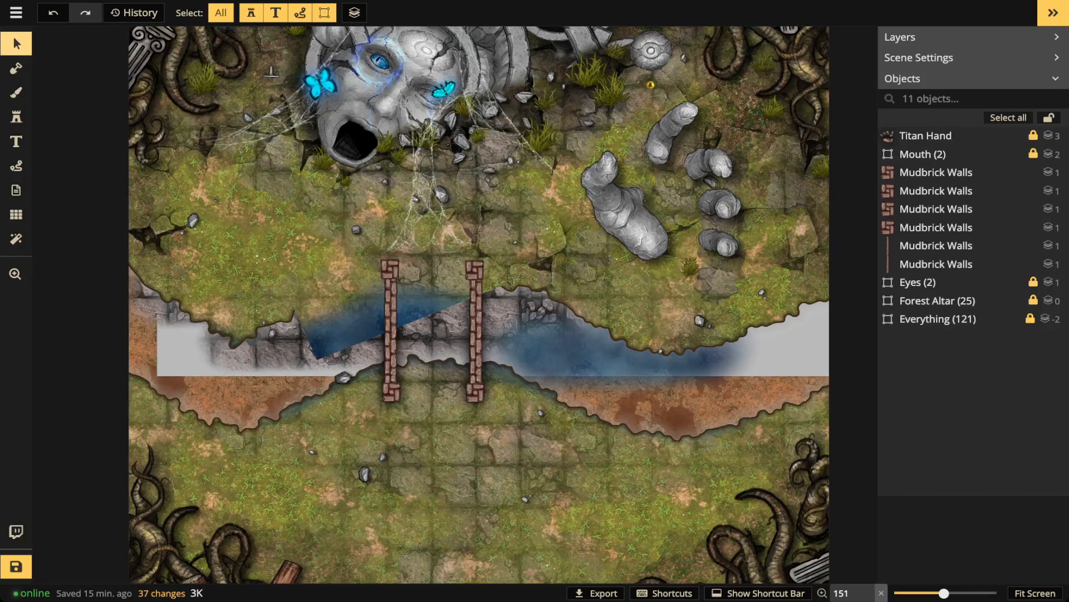
- Paint the blue water texture on the BG layer along the whole cut-out riverbed with a size 200 brush
left_click(16, 92)
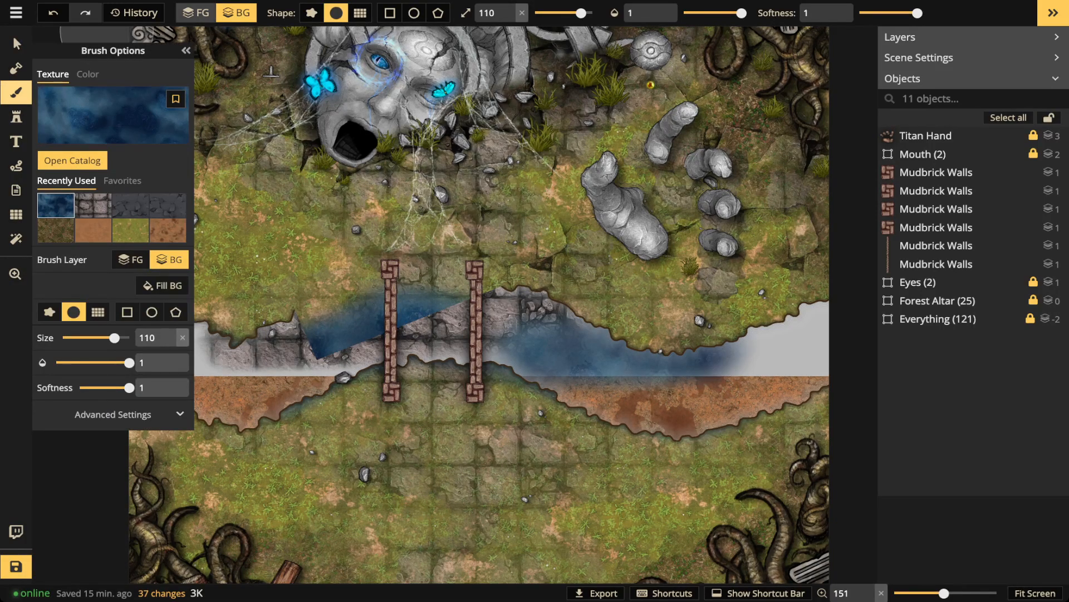
left_click_drag(114, 337, 129, 337)
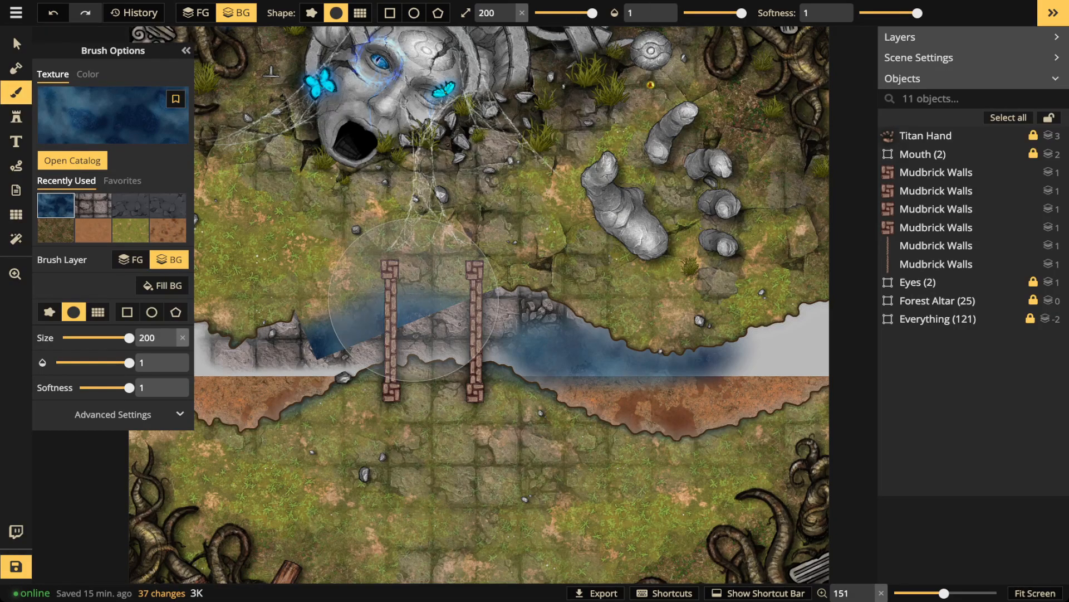
mouse_move(393, 322)
left_mouse_down()
mouse_move(530, 329)
mouse_move(586, 369)
mouse_move(691, 387)
mouse_move(794, 381)
mouse_move(861, 328)
left_mouse_up()
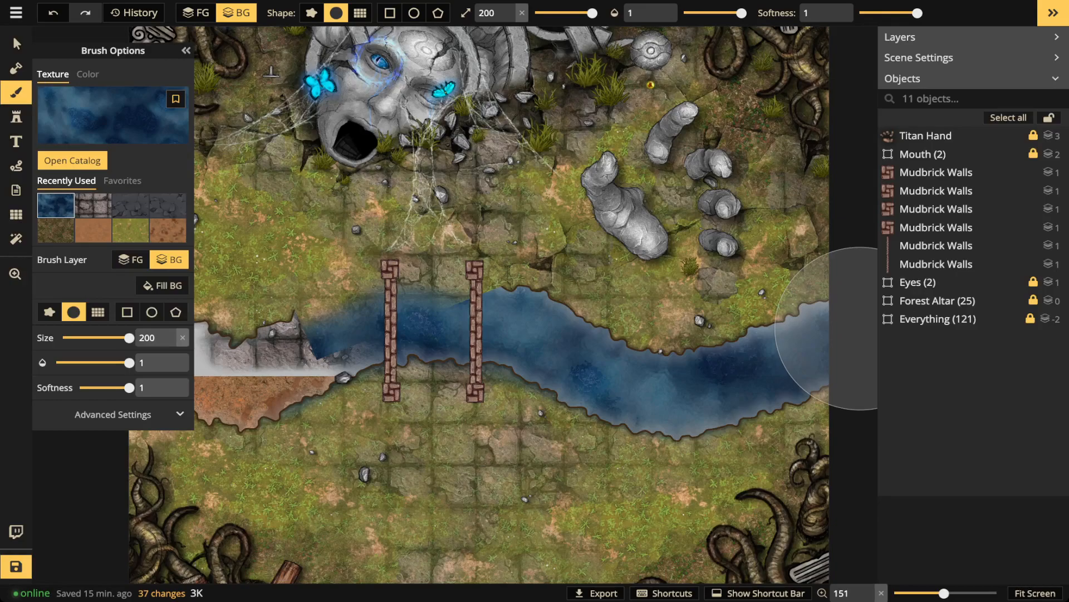
mouse_move(257, 353)
left_mouse_down()
mouse_move(205, 369)
mouse_move(104, 353)
left_mouse_up()
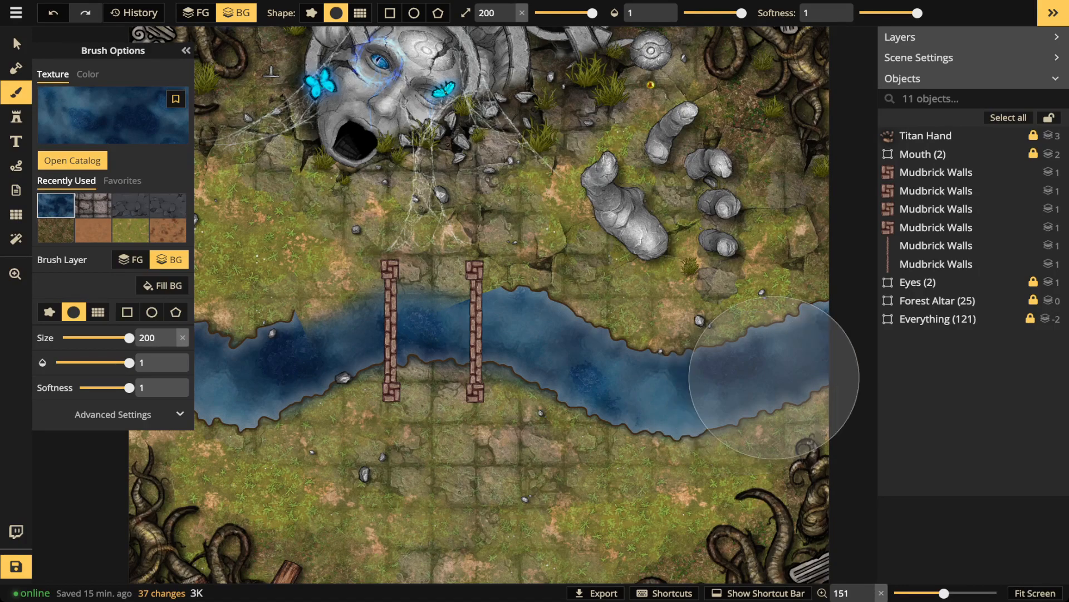
left_click(775, 377)
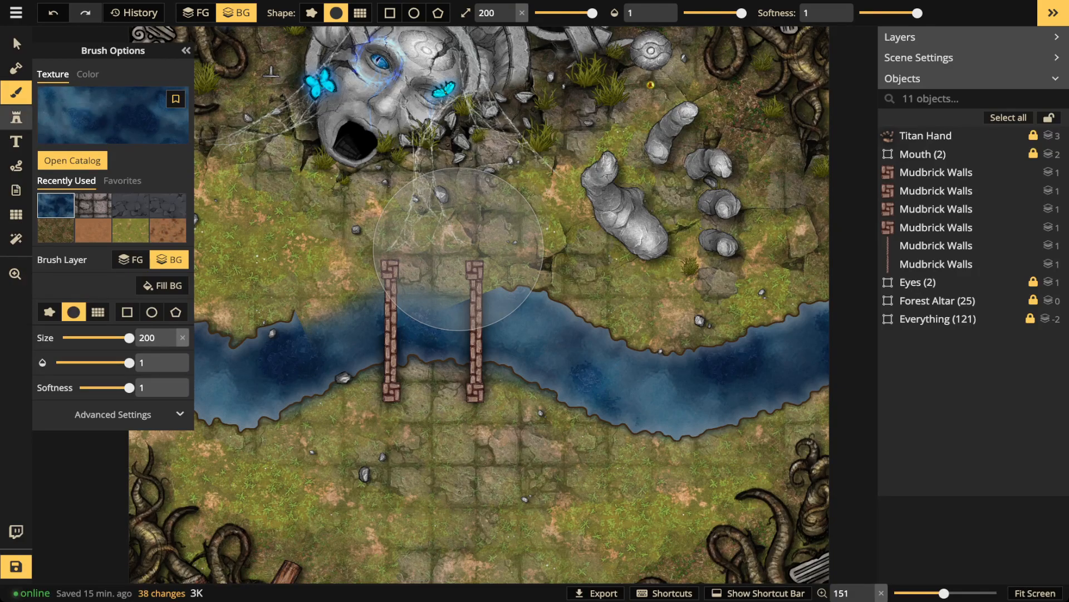
- Place a square clipping mask stamp of size 136 on layer -1 between the walls and stretch it down to their lower ends
left_click(16, 116)
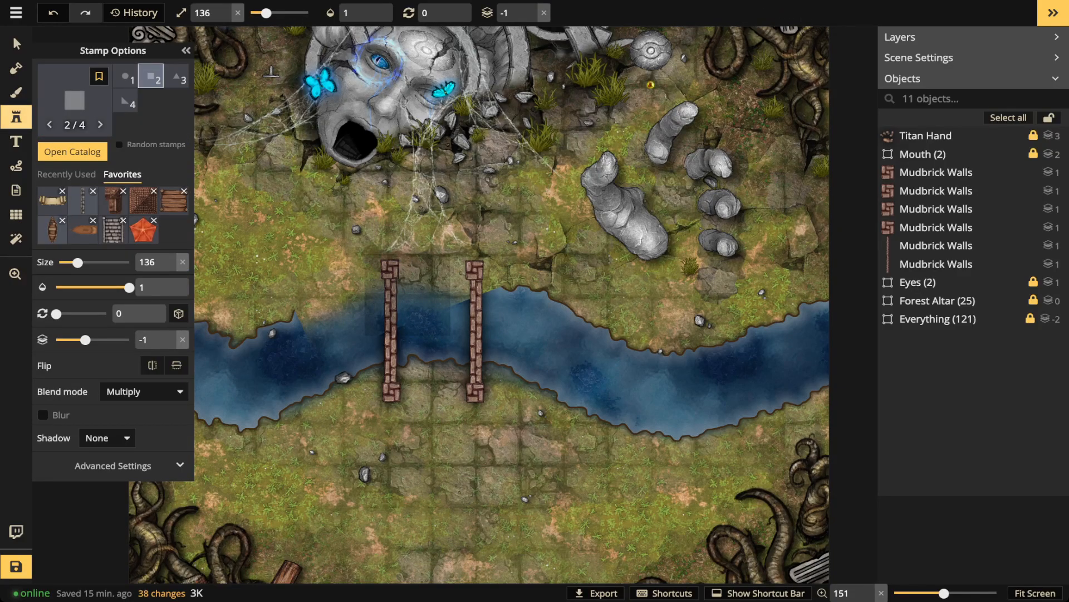
left_click(428, 303)
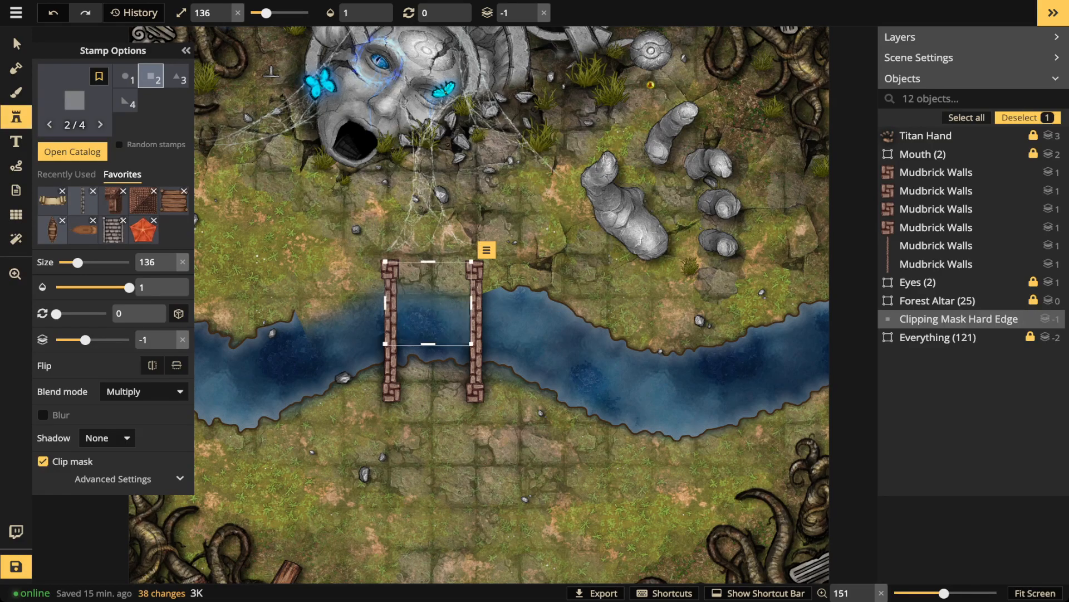
key("v")
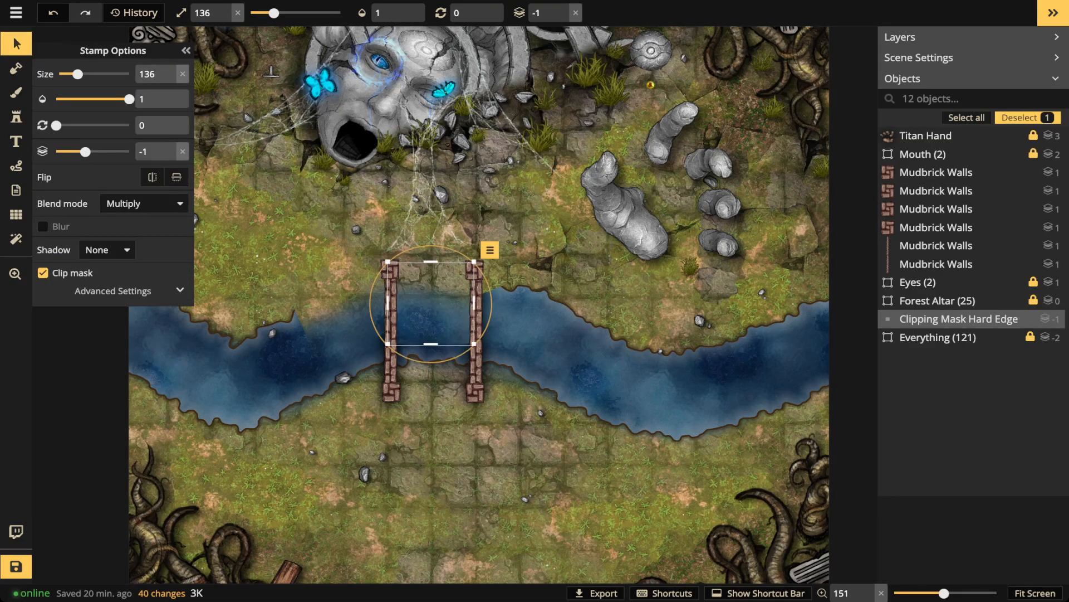
left_click_drag(428, 303, 431, 304)
left_click_drag(430, 345, 431, 395)
key("Escape")
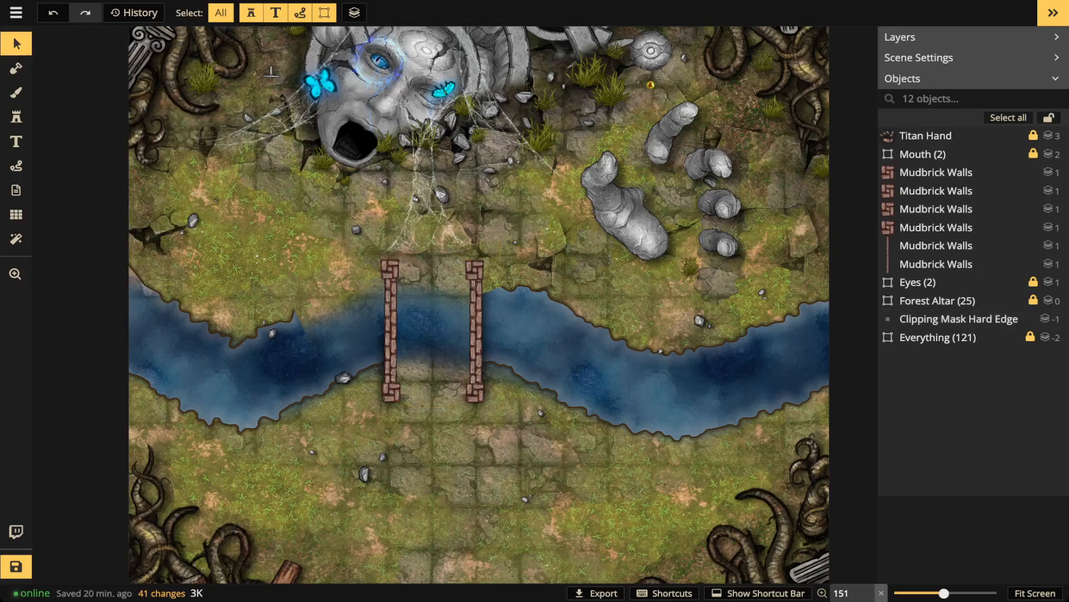
- Paint the green grass texture on the FG layer over the bridge surface between the walls with a size 140 brush
left_click(15, 92)
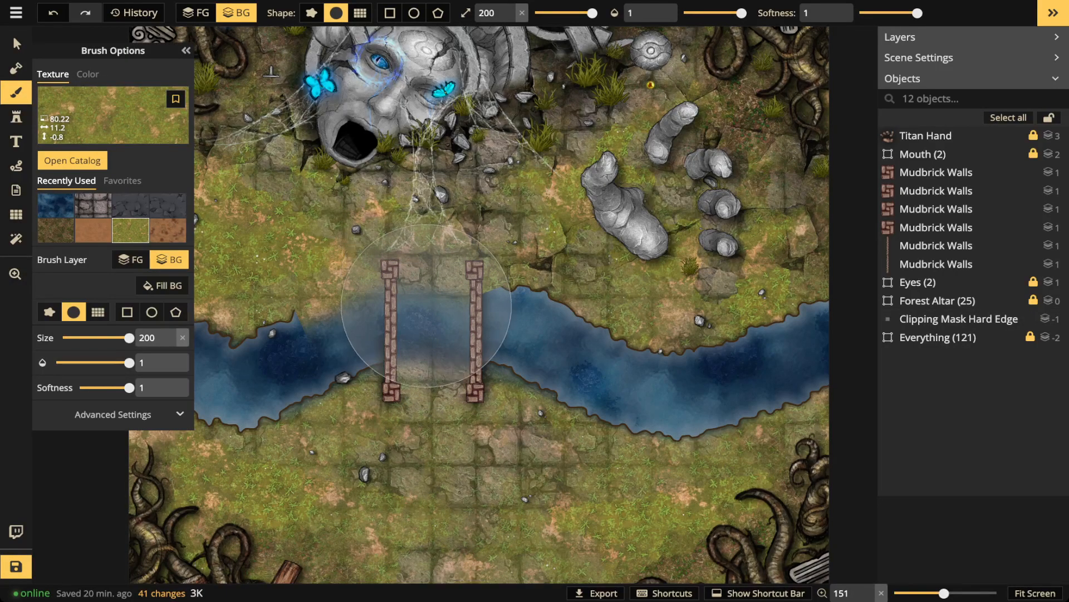
key("bracketleft")
left_click(196, 12)
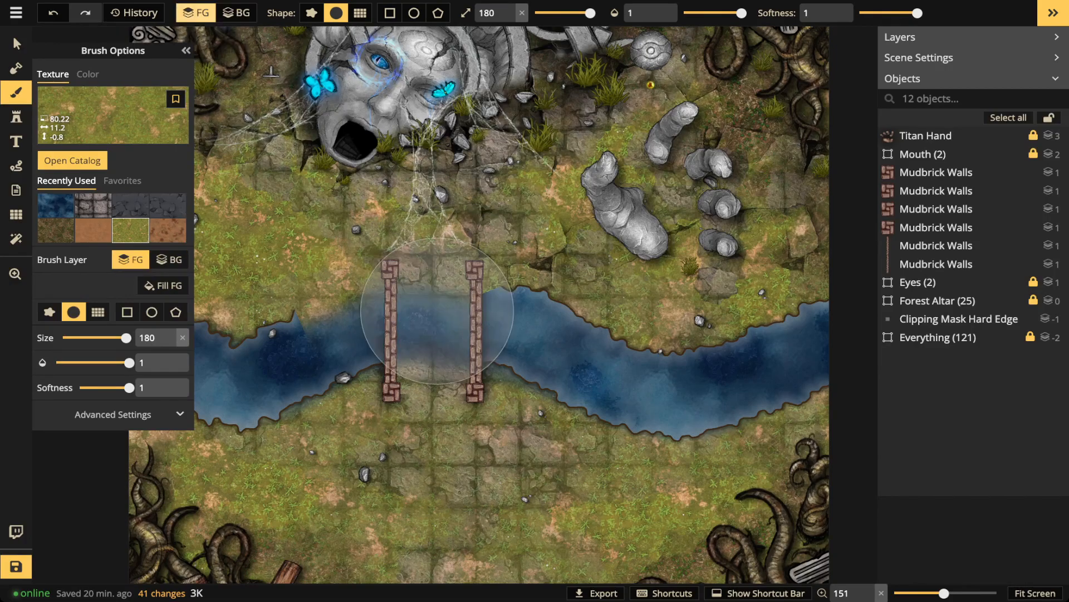
key("bracketleft")
key("bracketleft")
mouse_move(433, 314)
left_mouse_down()
mouse_move(434, 351)
mouse_move(433, 305)
mouse_move(435, 354)
left_mouse_up()
- Dab the stone block texture at 0.37 opacity on the FG layer at the lower end of the bridge
left_click(479, 319, "alt")
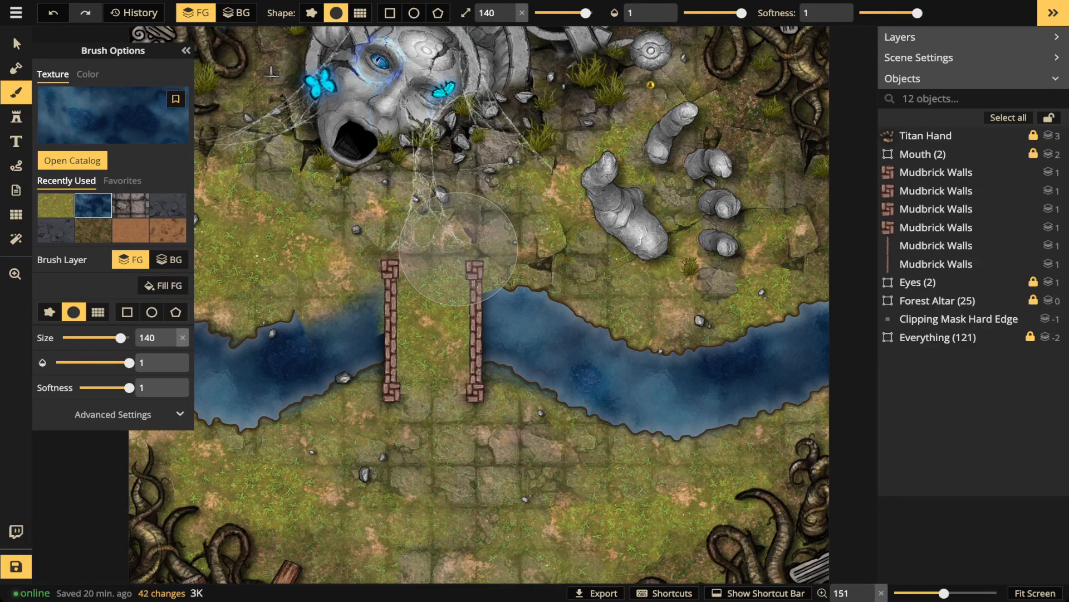
left_click(131, 206)
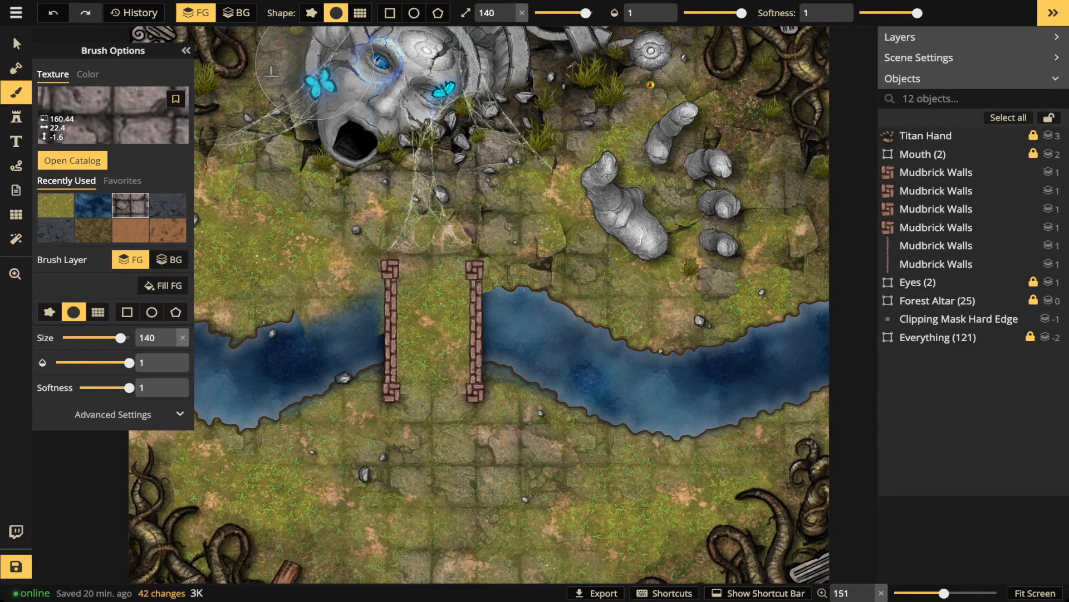
left_click(92, 362)
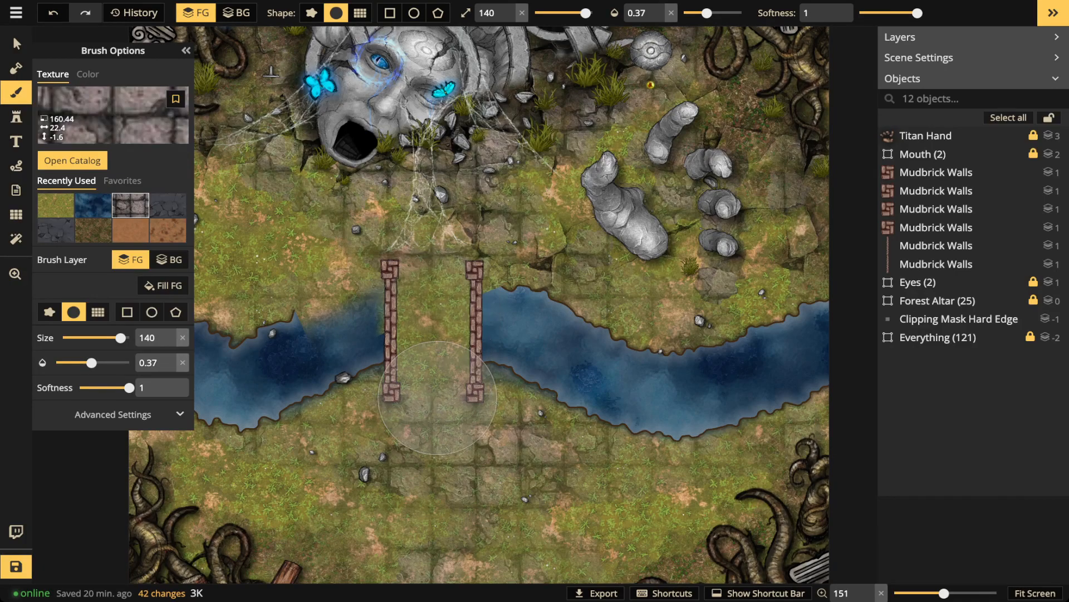
left_click(437, 398)
- Group the mudbrick walls, end blocks and clipping mask, and rename the group "Bridge"
left_click(16, 44)
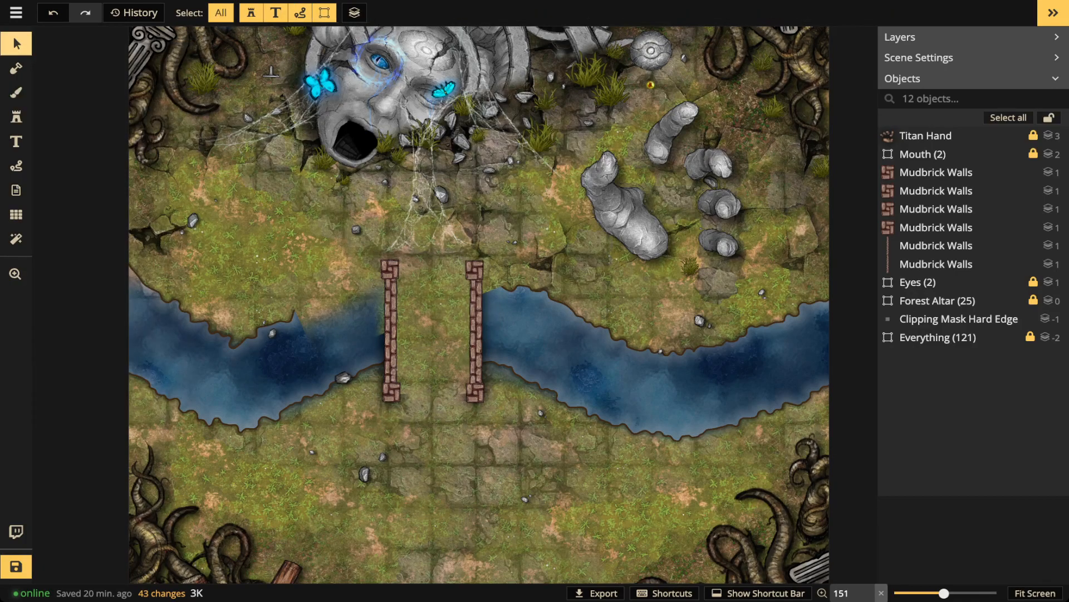
left_click_drag(380, 272, 509, 416)
key("ctrl+g")
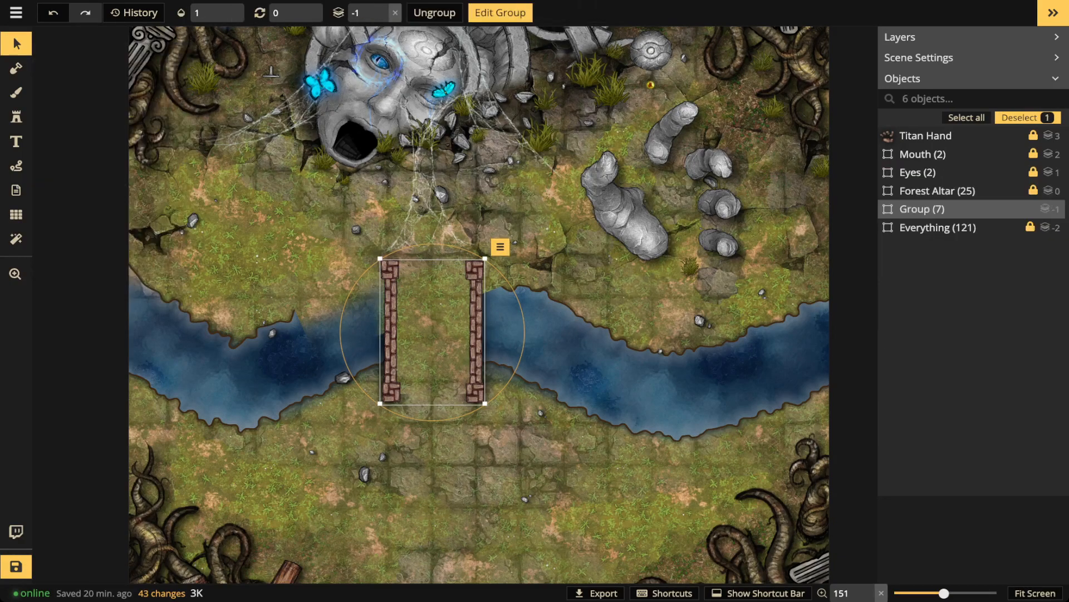
left_click(1015, 209)
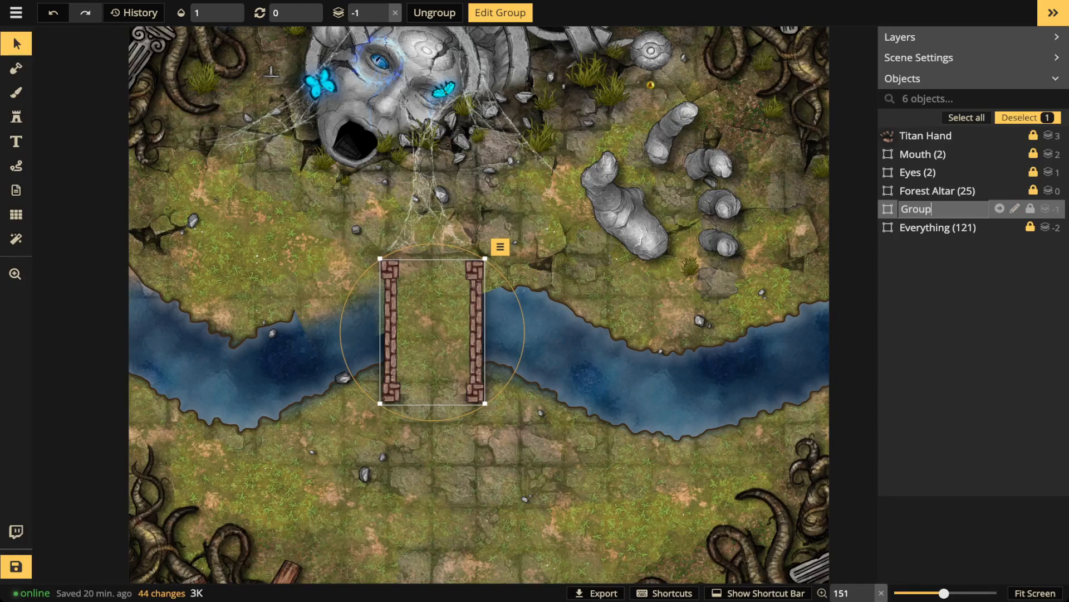
key("ctrl+a")
type("Bridge")
key("Return")
- Move the Bridge group further along the river and try rotating its stamps by 30 degrees inside the group
left_click_drag(432, 331, 531, 355)
double_click(531, 354)
key("period")
key("period")
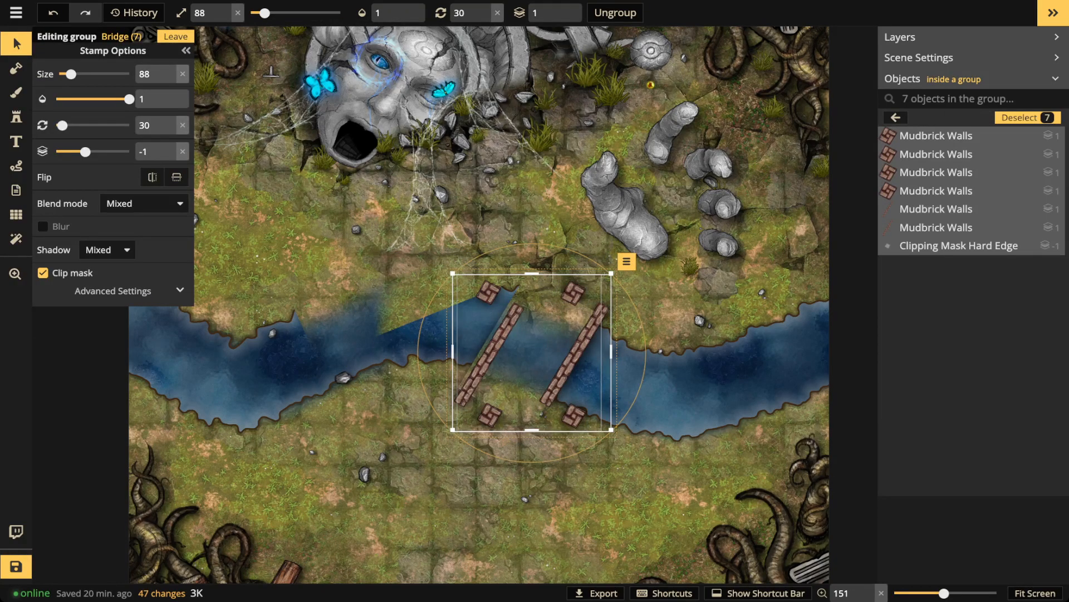
key("ctrl+z")
key("Escape")
key("Escape")
key("Escape")
- Shift the Bridge group slightly further along the river and rotate it as a whole by 30 degrees
left_click_drag(531, 354, 565, 355)
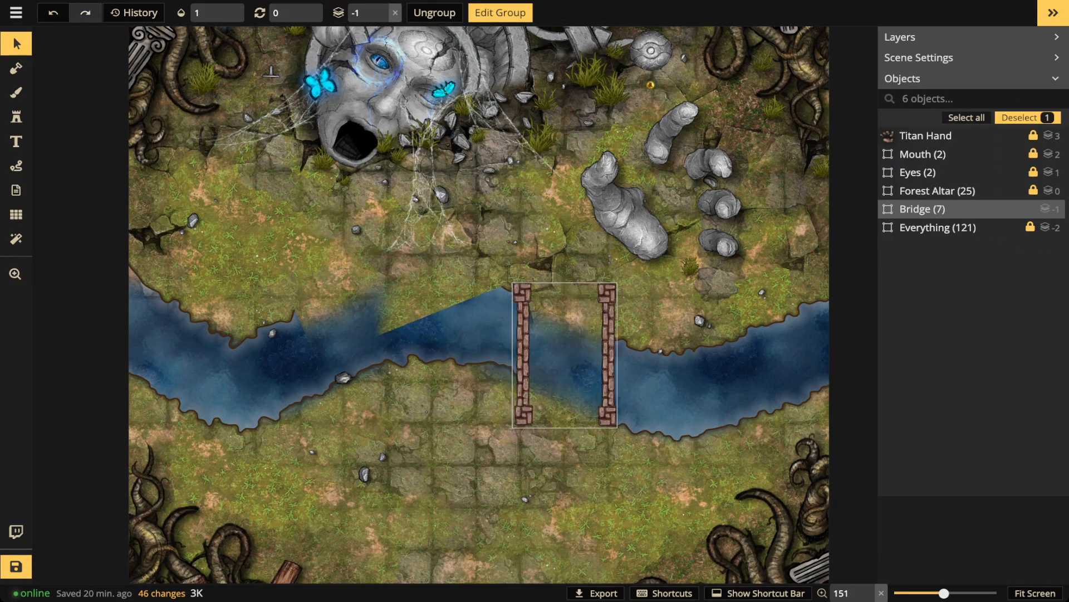
key("period")
key("period")
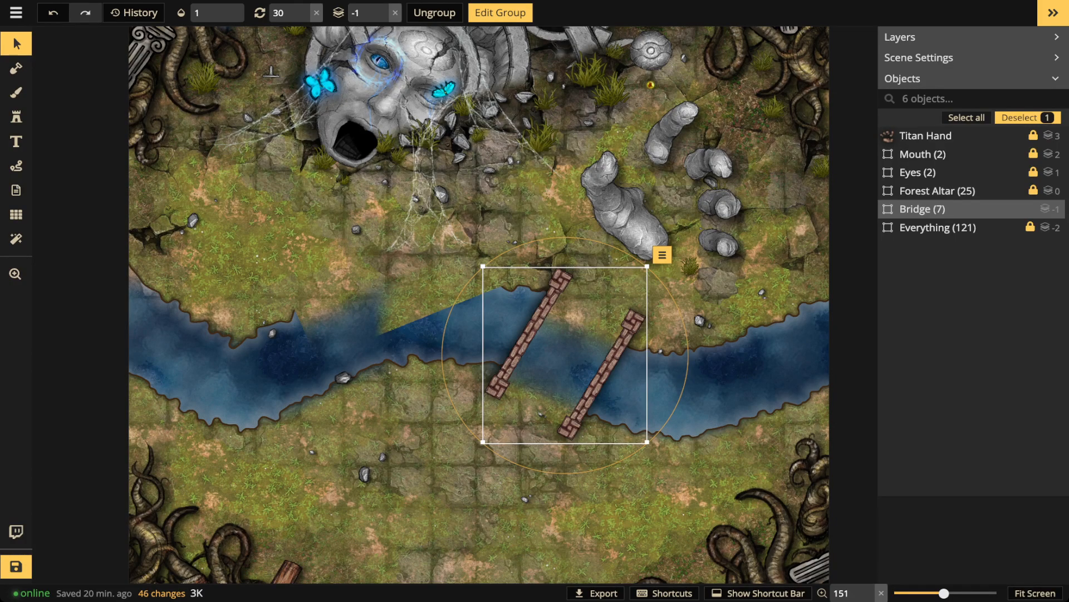
- Move the Bridge group back to the crossing below the stone face with its rotation reset to 0, and fine-tune its position
left_click_drag(565, 355, 425, 339)
scroll(426, 343, "down", 2)
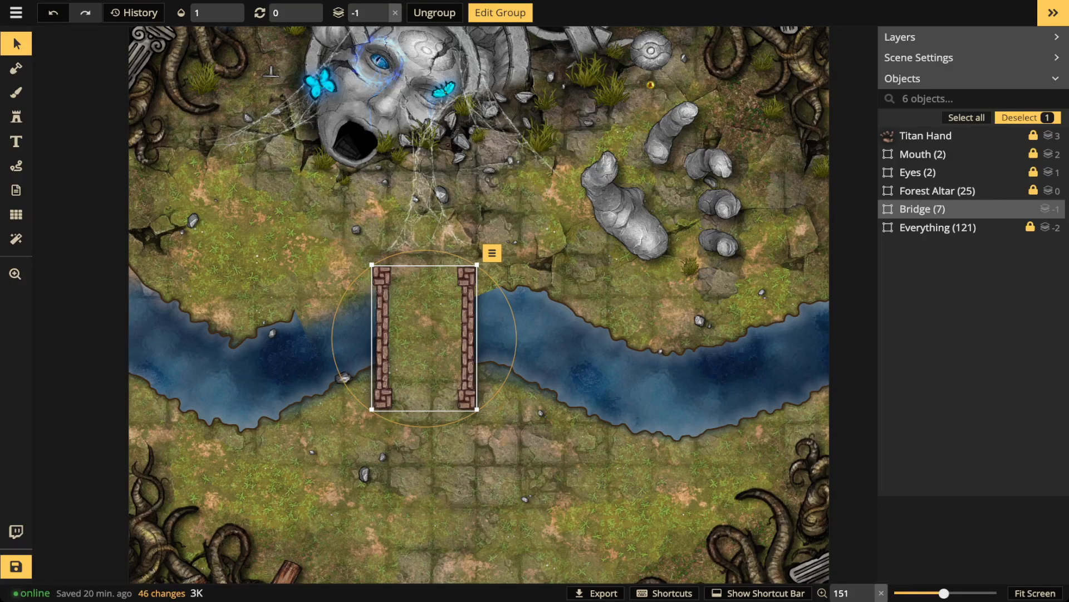
left_click_drag(425, 337, 430, 341)
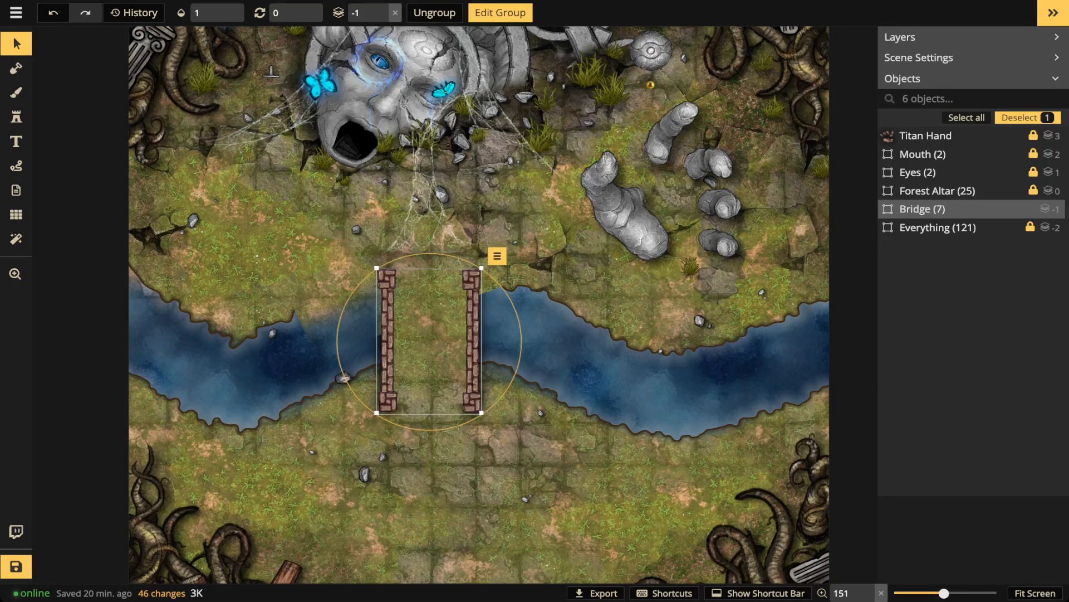
left_click_drag(429, 340, 430, 340)
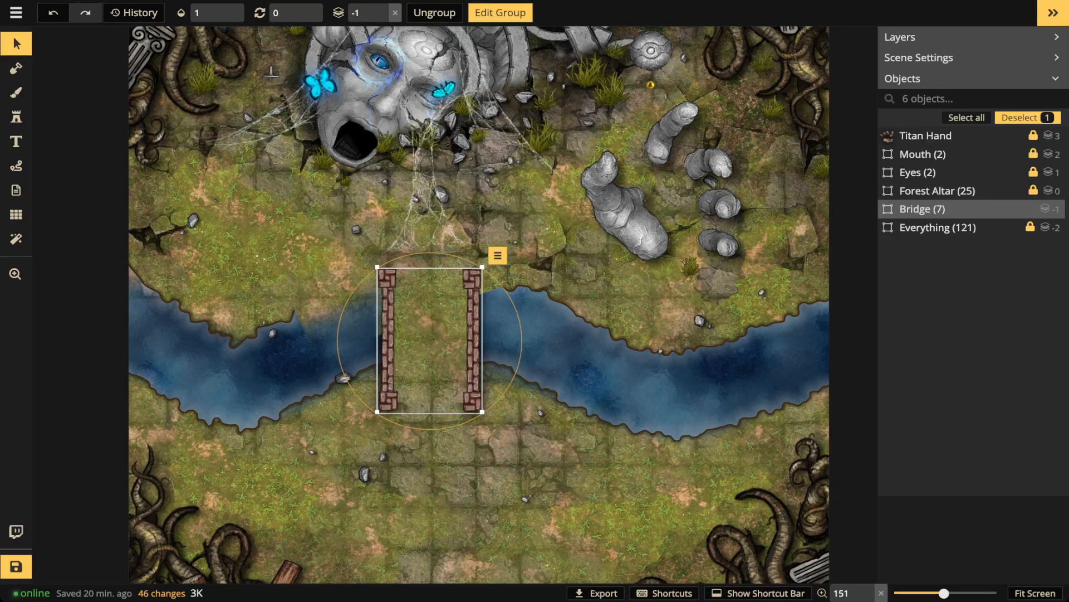
scroll(271, 303, "down", 1)
scroll(295, 311, "down", 1)
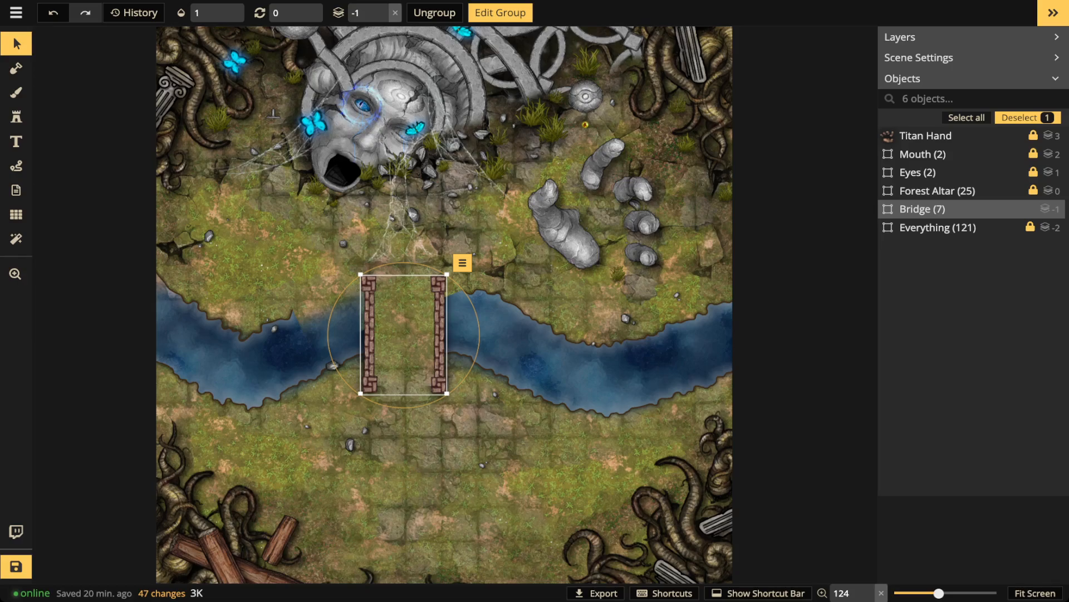
left_click_drag(404, 335, 407, 332)
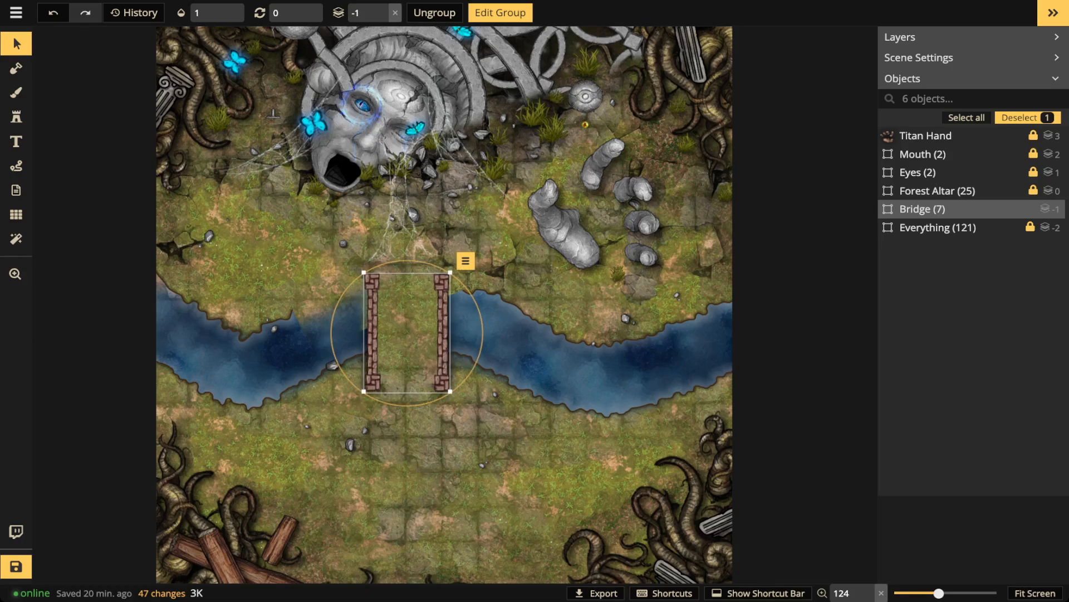
- Reselect the Bridge group and step its layer value up and down, leaving it at 0
key("Escape")
scroll(369, 349, "down", 3)
left_click_drag(369, 350, 366, 363)
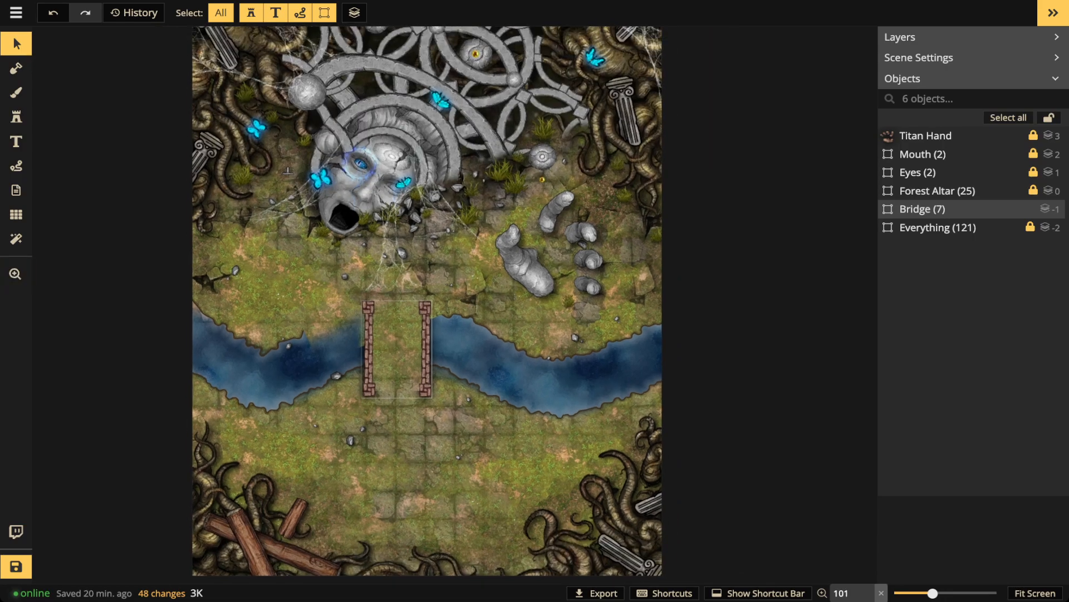
left_click(395, 351)
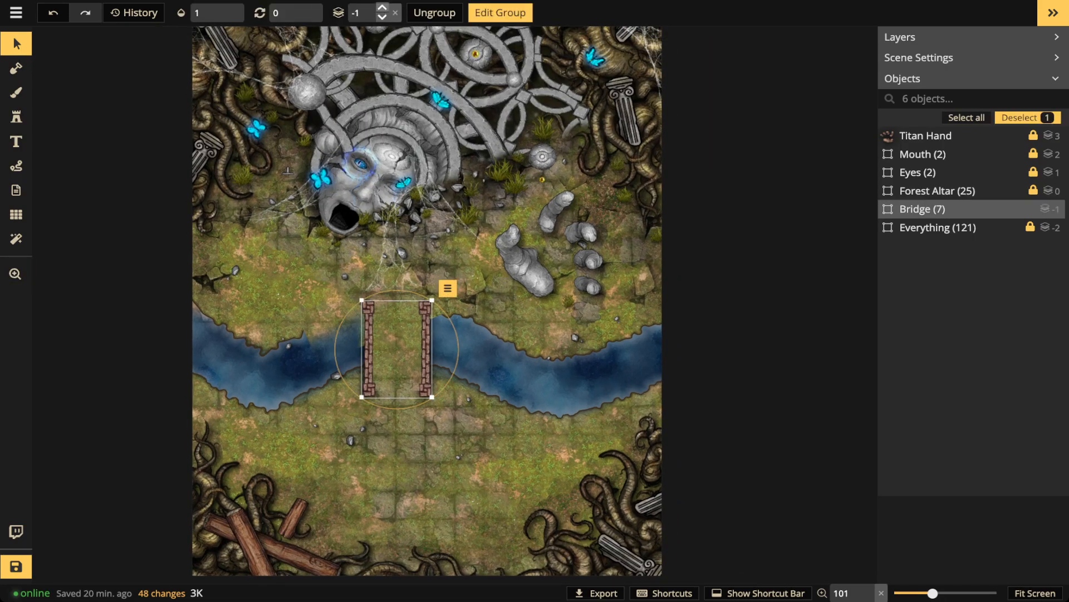
left_click(383, 8)
left_click(382, 8)
left_click(383, 8)
left_click(382, 8)
left_click(382, 8)
left_click(382, 8)
left_click(382, 18)
left_click(382, 18)
left_click(382, 18)
left_click(382, 18)
left_click(382, 18)
key("Escape")
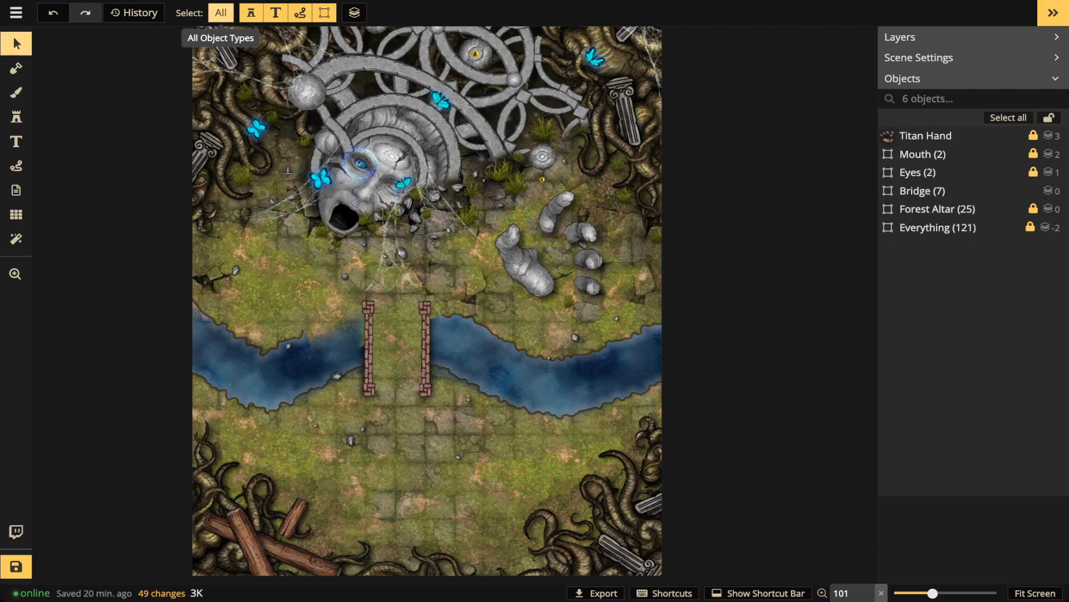
- Restrict selection to groups only, pick the Bridge group and shift it slightly toward the stone face
left_click(221, 12)
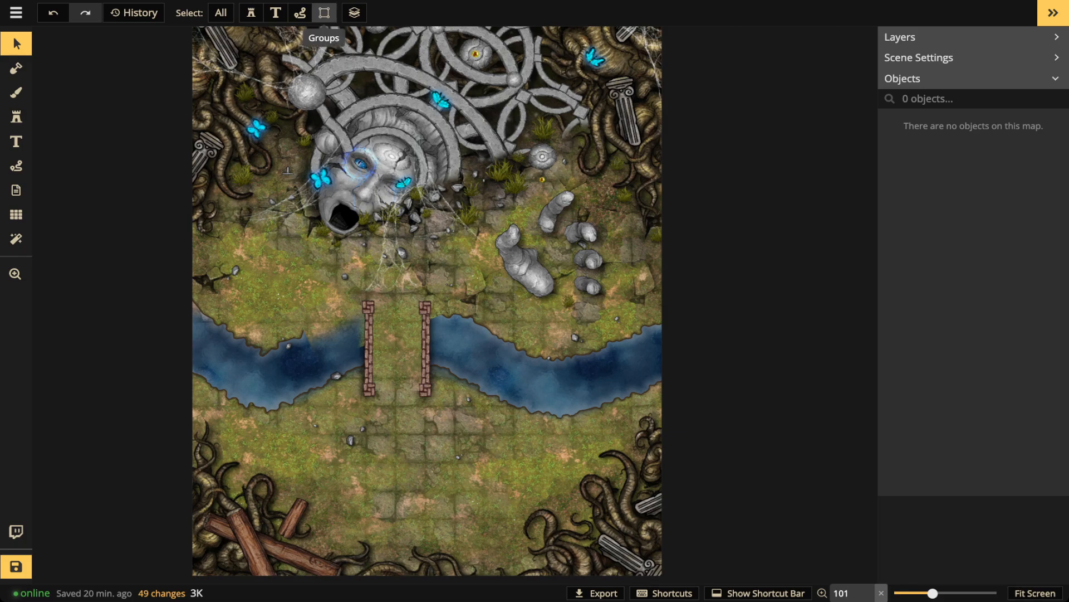
left_click(324, 13)
left_click(922, 172)
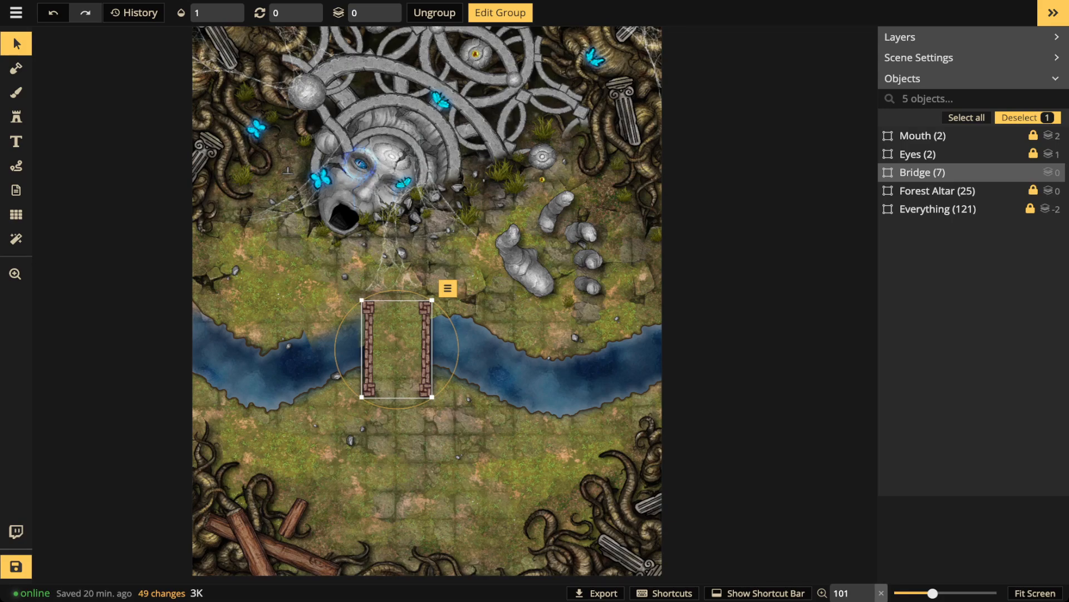
left_click(922, 172)
left_click(922, 172)
mouse_move(397, 350)
left_mouse_down()
mouse_move(439, 355)
mouse_move(396, 342)
left_mouse_up()
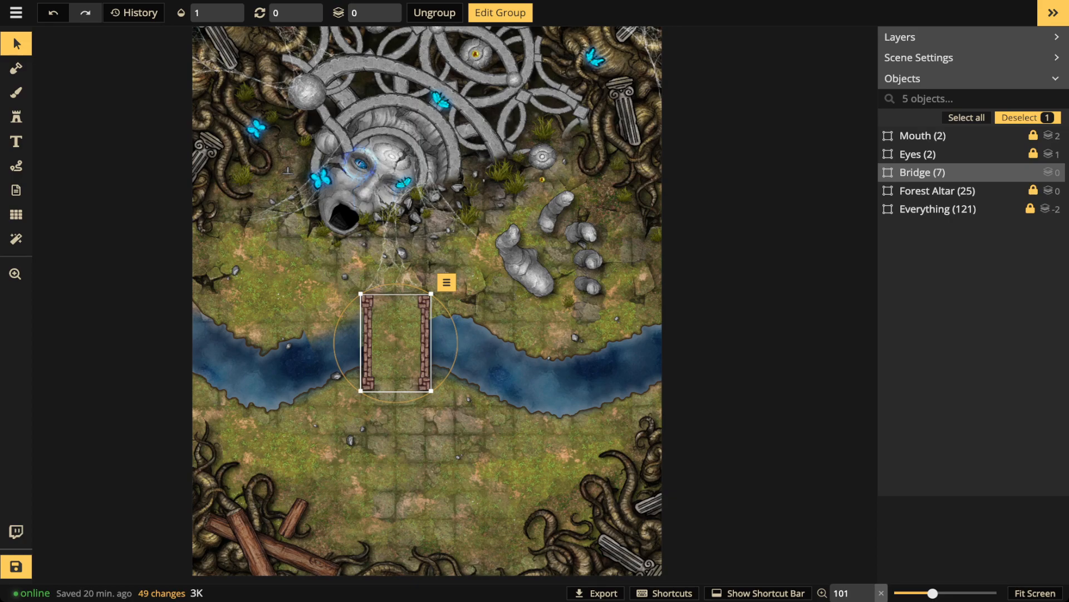
- Delete the Bridge group and paint the mask back in along the river with the Add brush at size 200
scroll(404, 337, "up", 1)
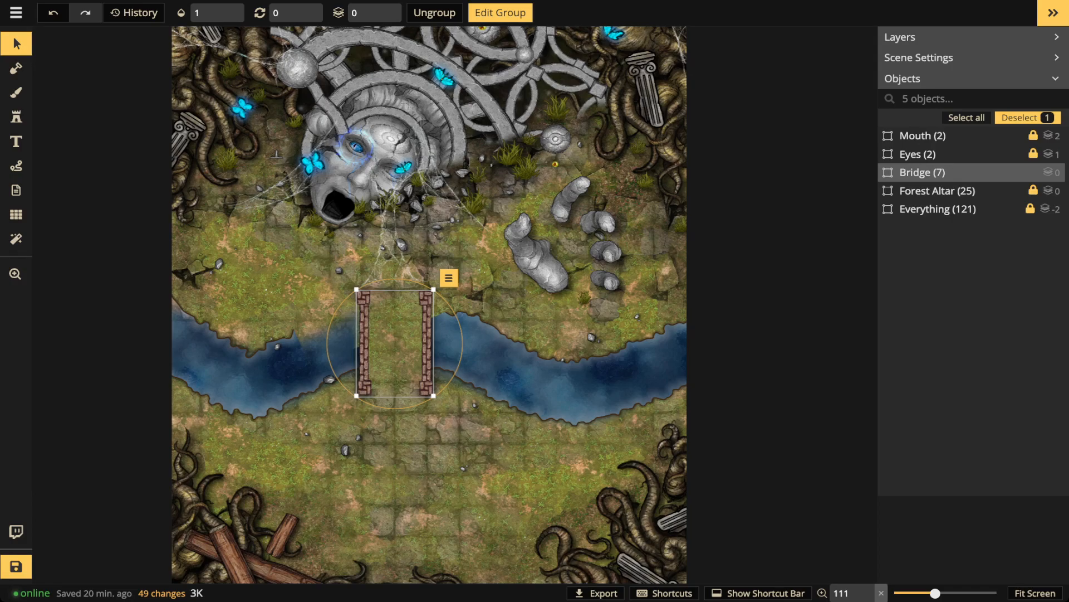
key("Delete")
left_click(16, 68)
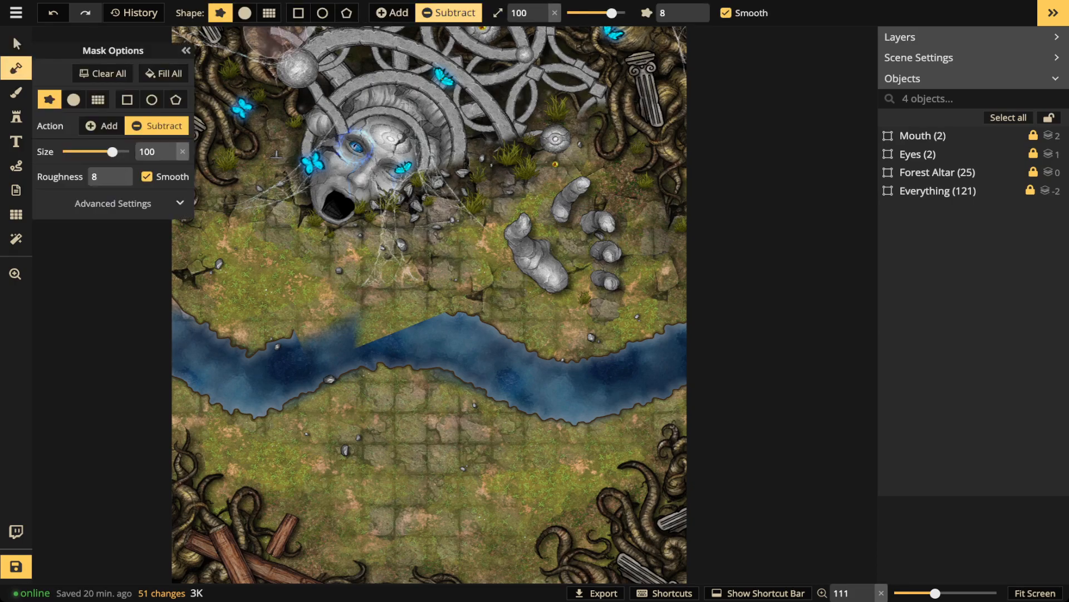
left_click(393, 13)
scroll(263, 328, "up", 5)
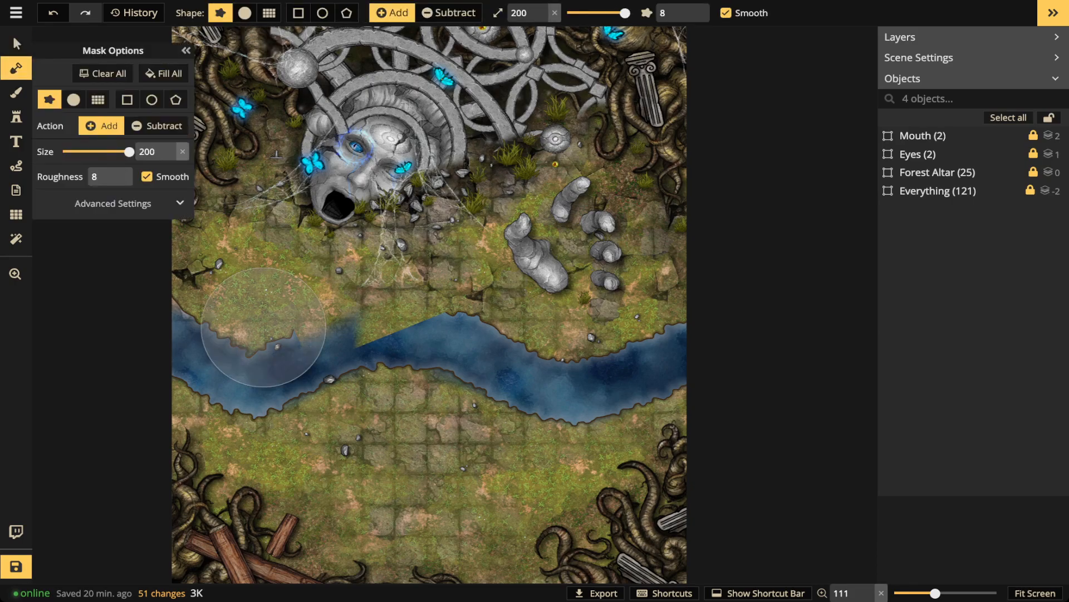
left_click(196, 328)
mouse_move(242, 386)
left_mouse_down()
mouse_move(250, 374)
mouse_move(385, 337)
mouse_move(539, 346)
mouse_move(458, 249)
left_mouse_up()
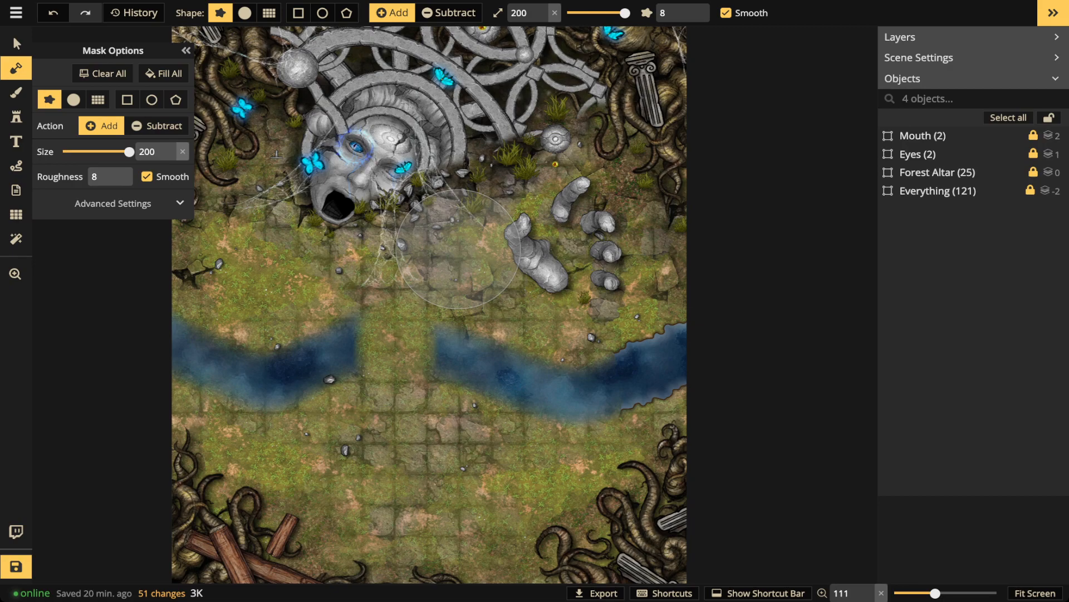
- Restore the map from the change history to entry 26, "Remove 1 group", and return to selecting
left_click(134, 12)
scroll(122, 251, "down", 5)
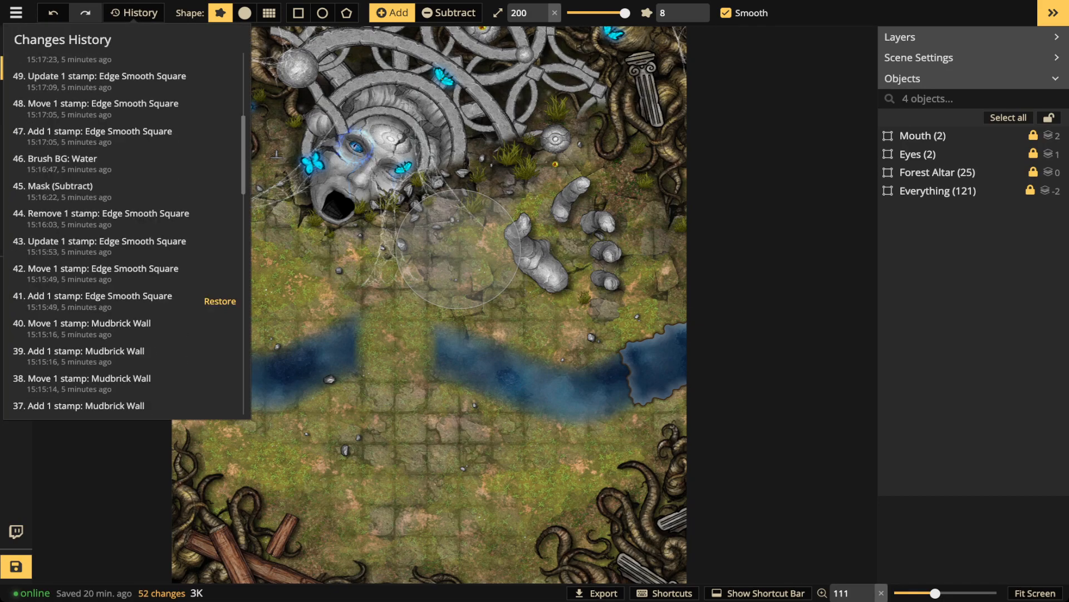
scroll(123, 290, "down", 3)
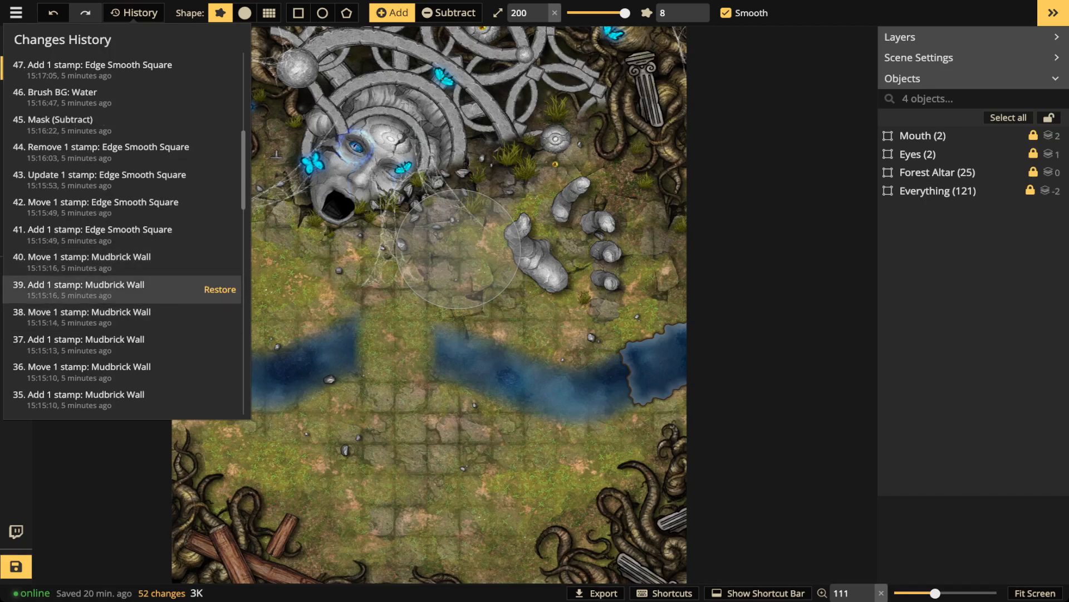
scroll(122, 323, "down", 10)
scroll(123, 250, "up", 6)
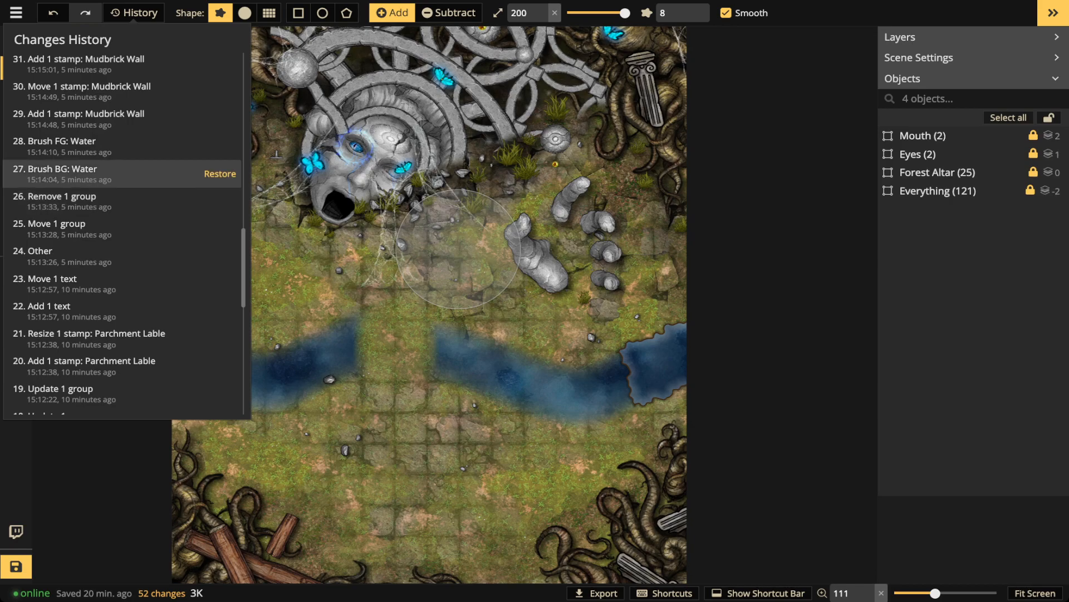
scroll(123, 139, "up", 1)
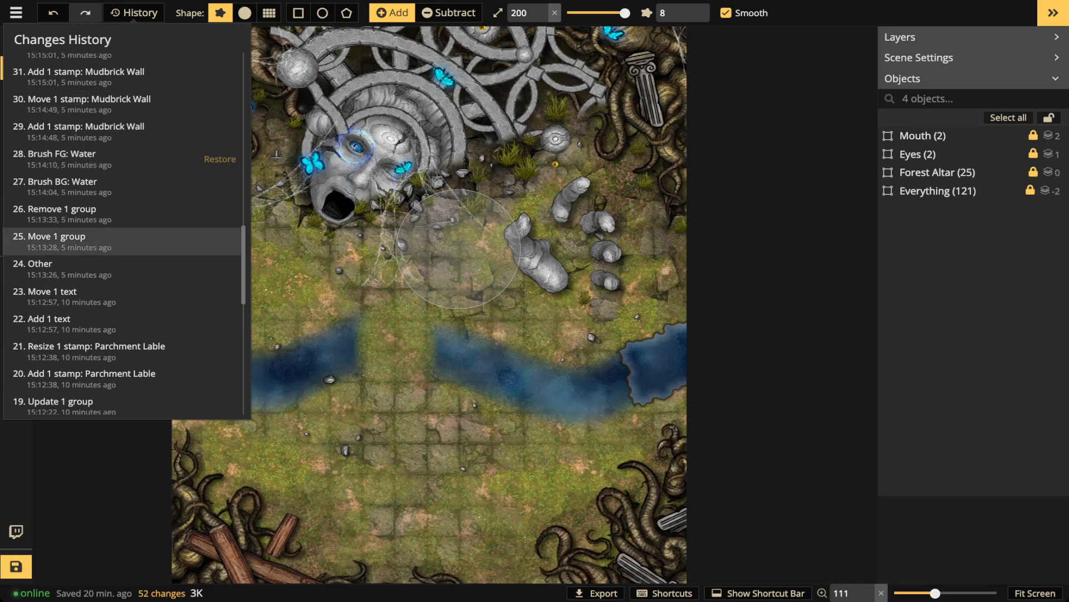
left_click(220, 214)
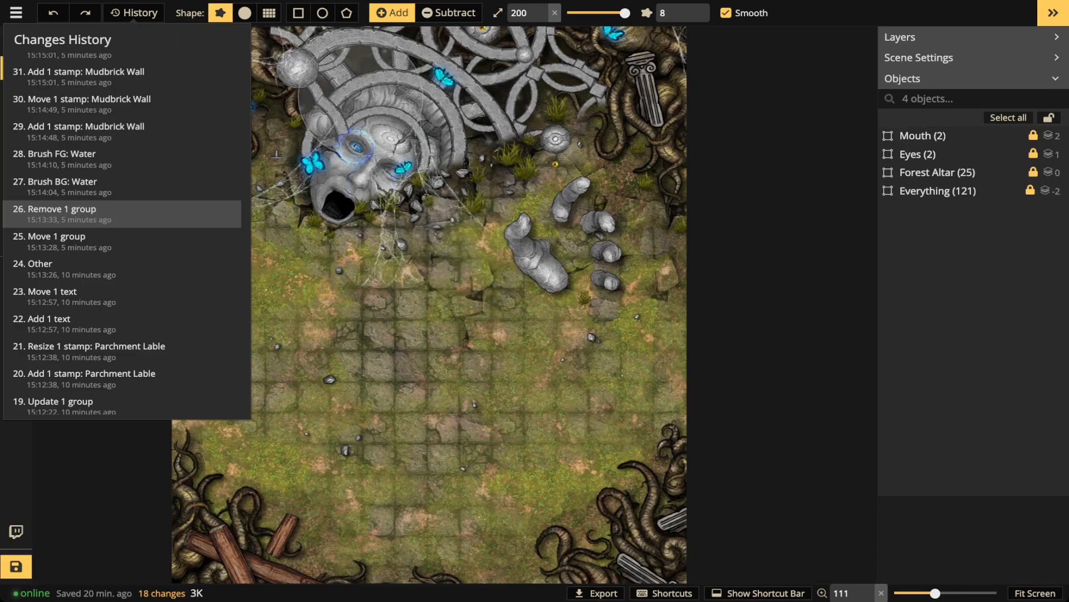
left_click(332, 122)
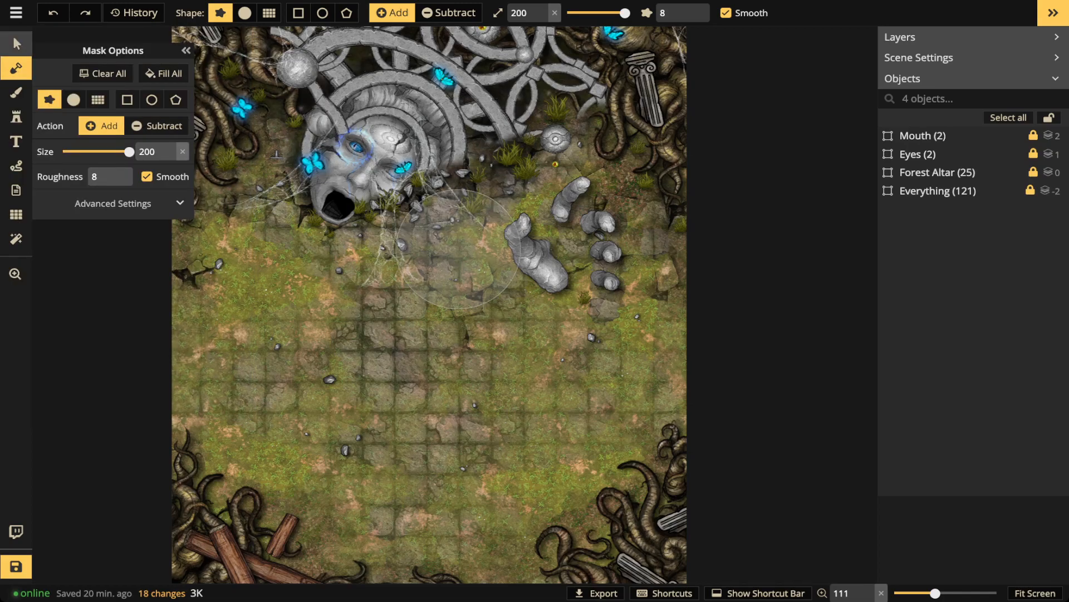
left_click(16, 43)
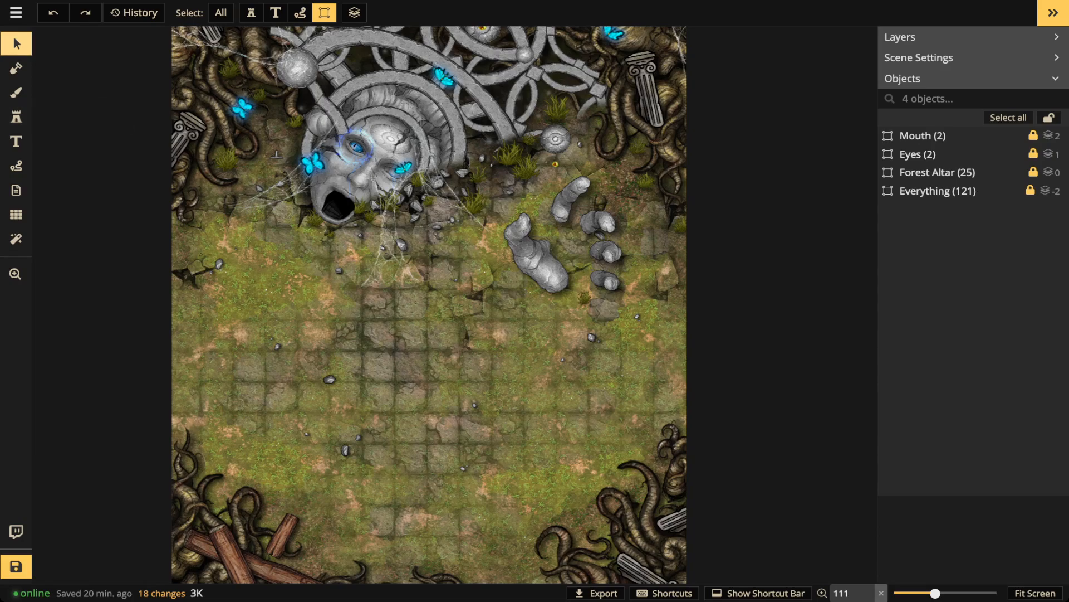
- Place the fourth, cracked Tombs stamp variant at 90 degrees rotation and size 88 on the grass below the stone face
key("o")
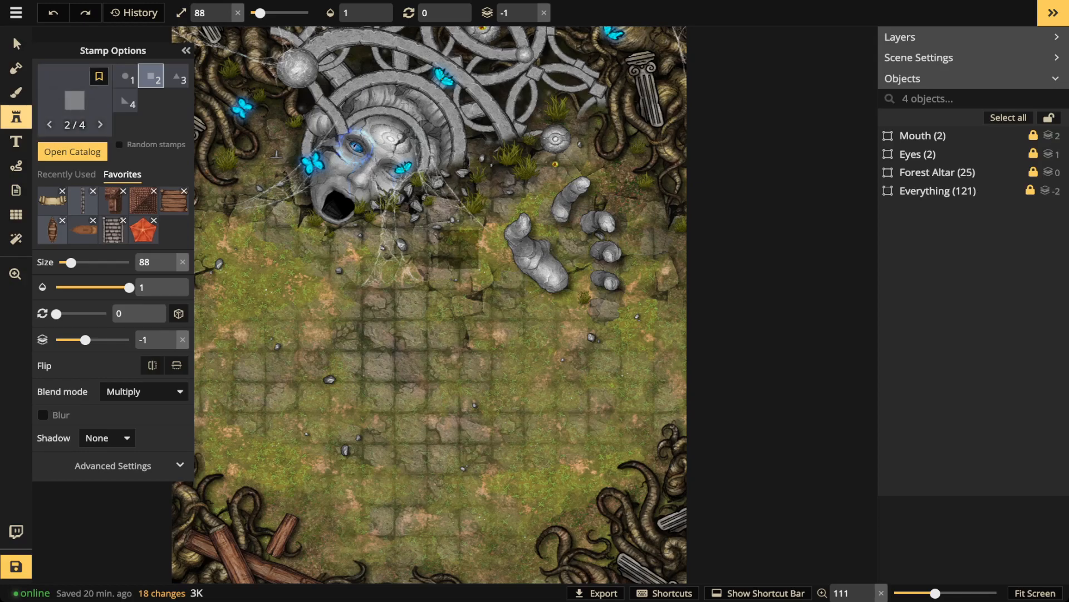
left_click(67, 174)
scroll(113, 230, "down", 1)
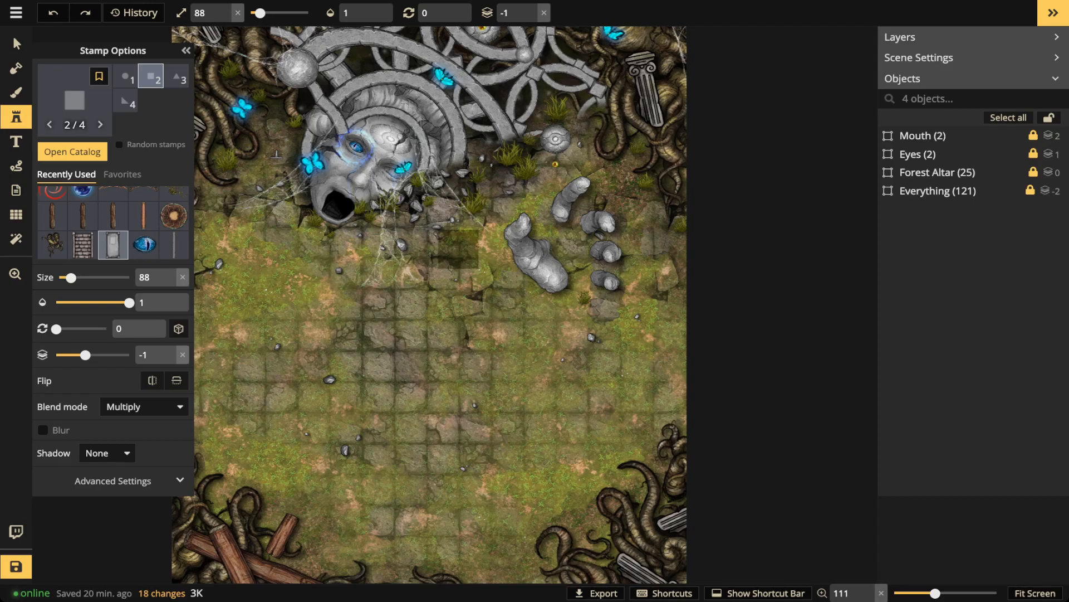
left_click(113, 244)
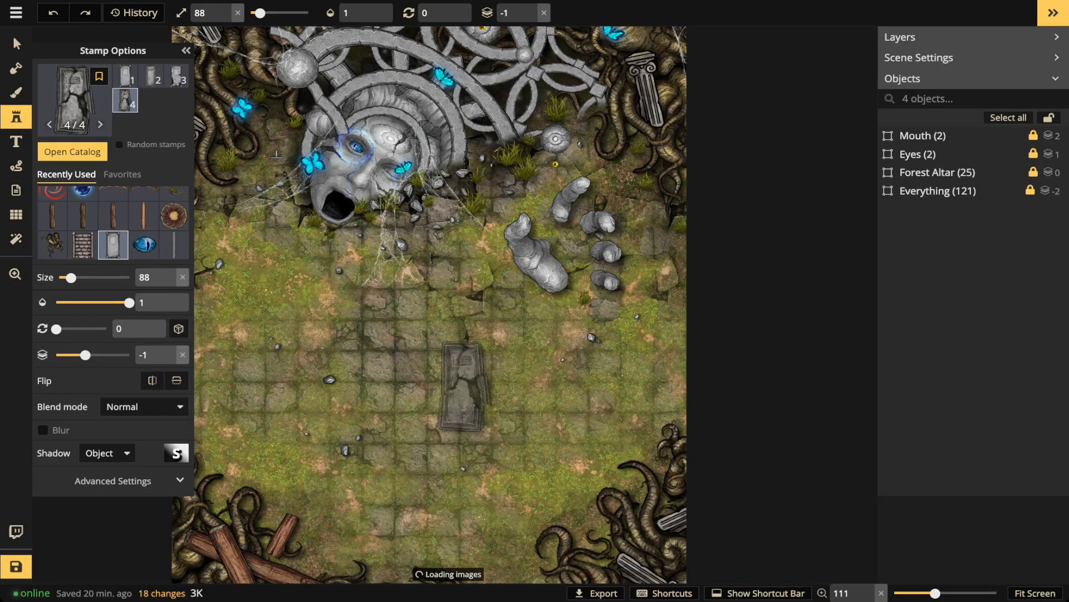
scroll(381, 350, "up", 3)
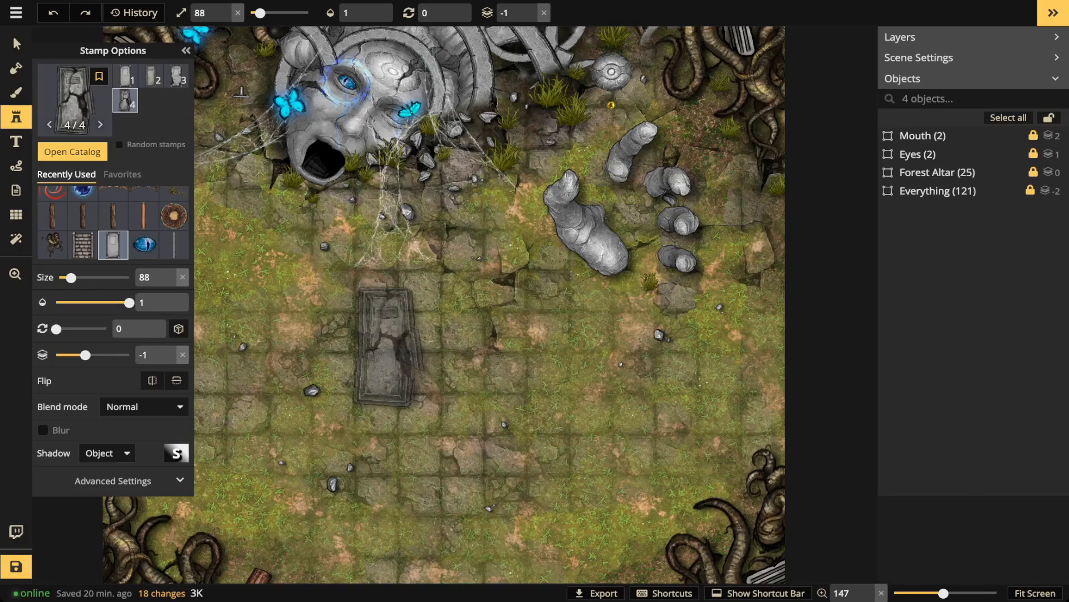
scroll(388, 334, "up", 5)
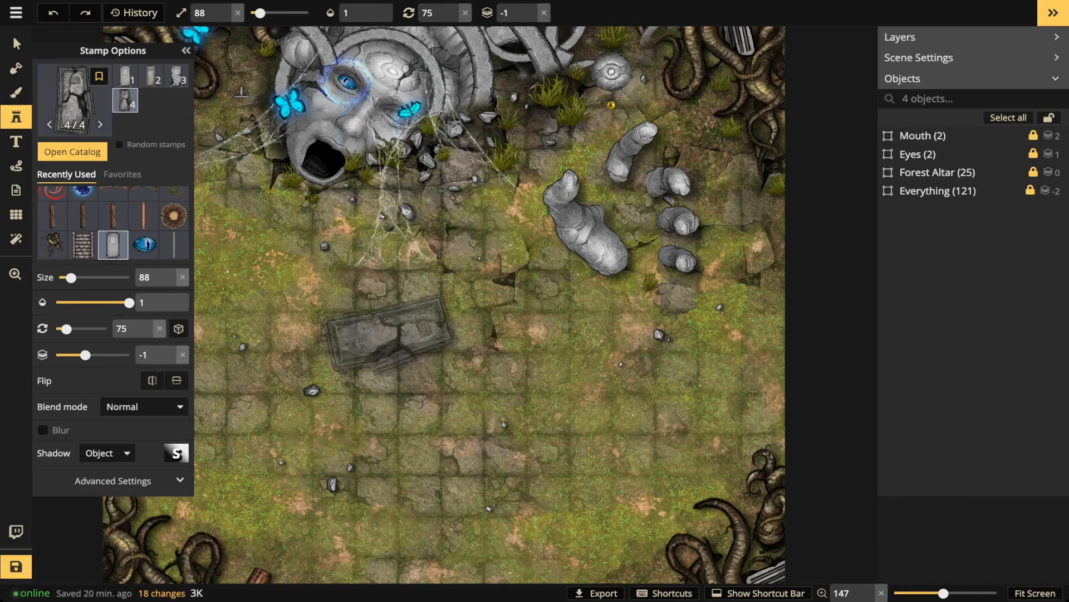
scroll(385, 333, "up", 1)
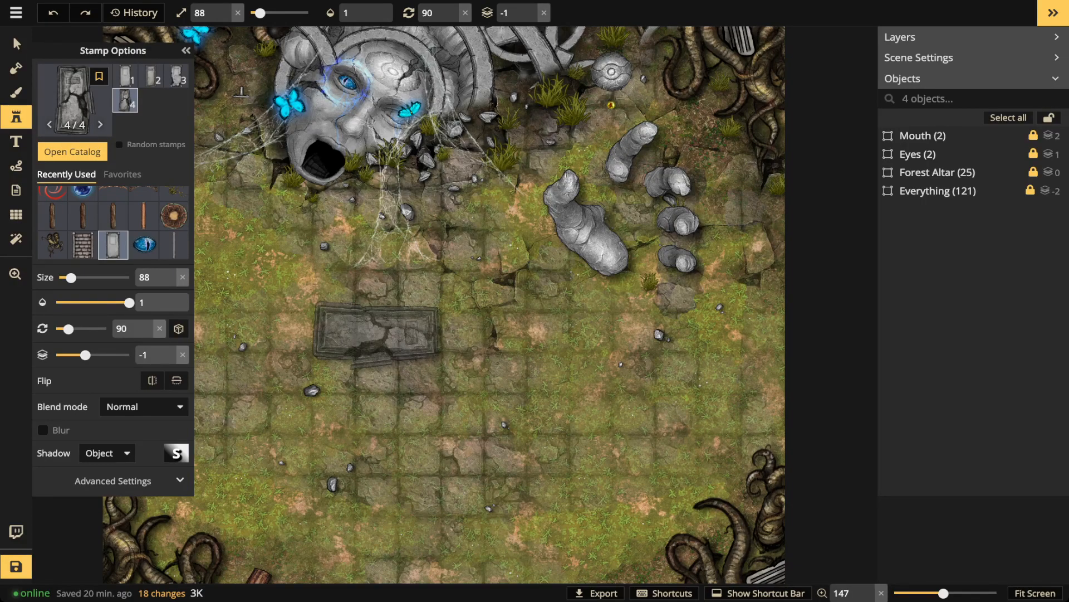
left_click(376, 331)
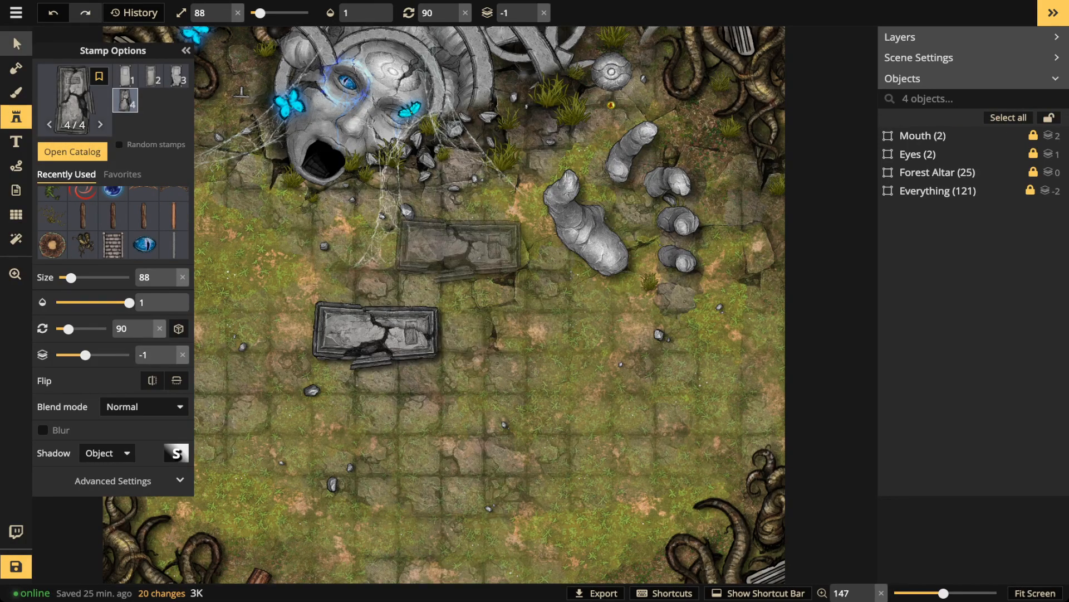
left_click(16, 43)
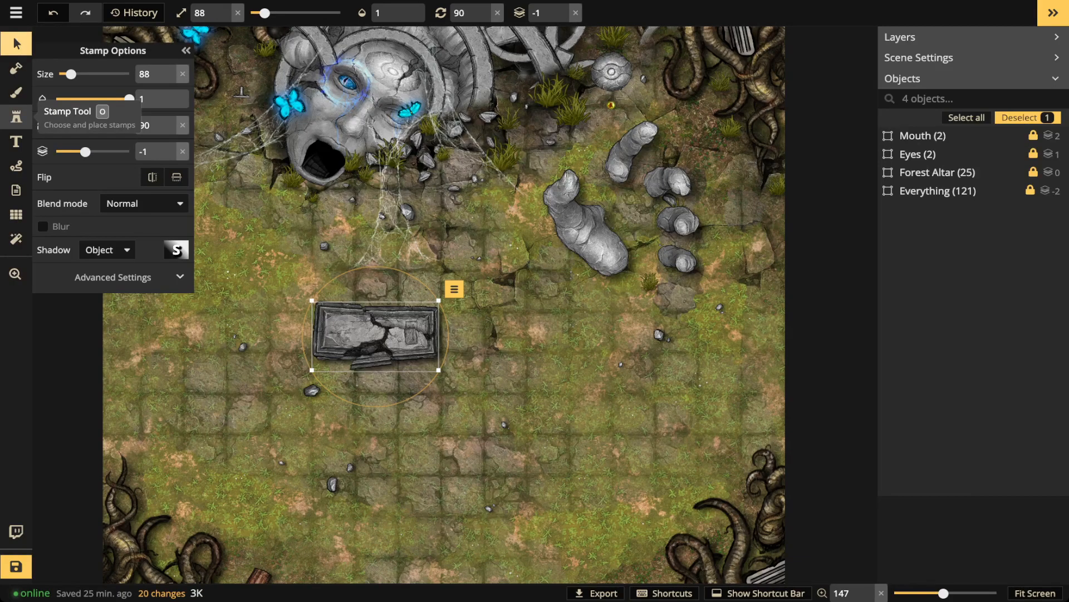
- Place the first Sewer Roots stamp variant at size 88 over the broken lower edge of the tomb
left_click(16, 116)
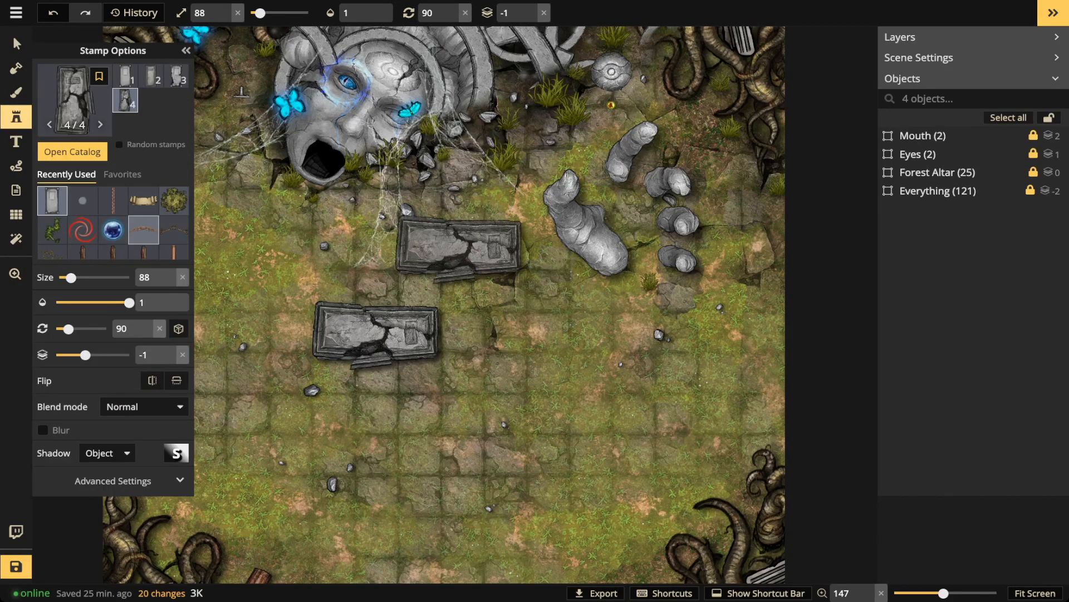
scroll(112, 223, "down", 2)
left_click(83, 244)
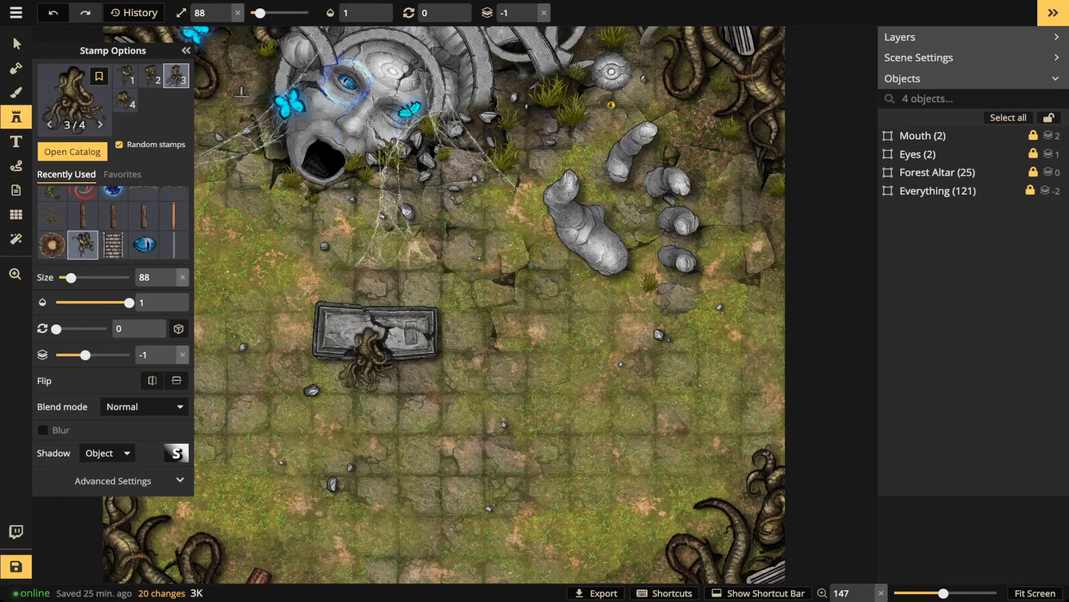
scroll(370, 364, "up", 5)
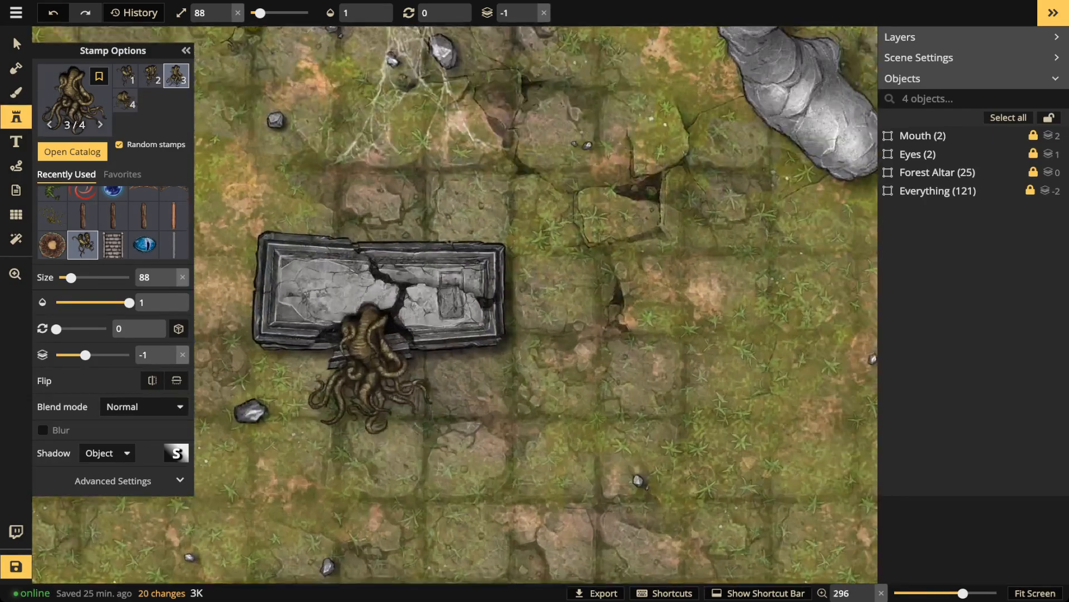
left_click(370, 365)
key("2")
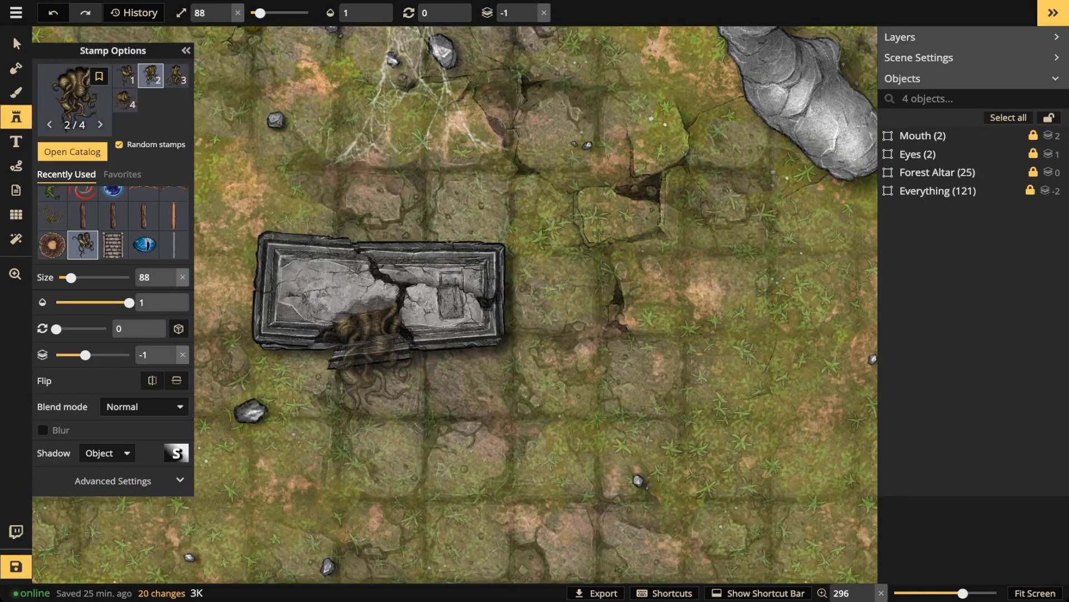
key("3")
key("4")
key("2")
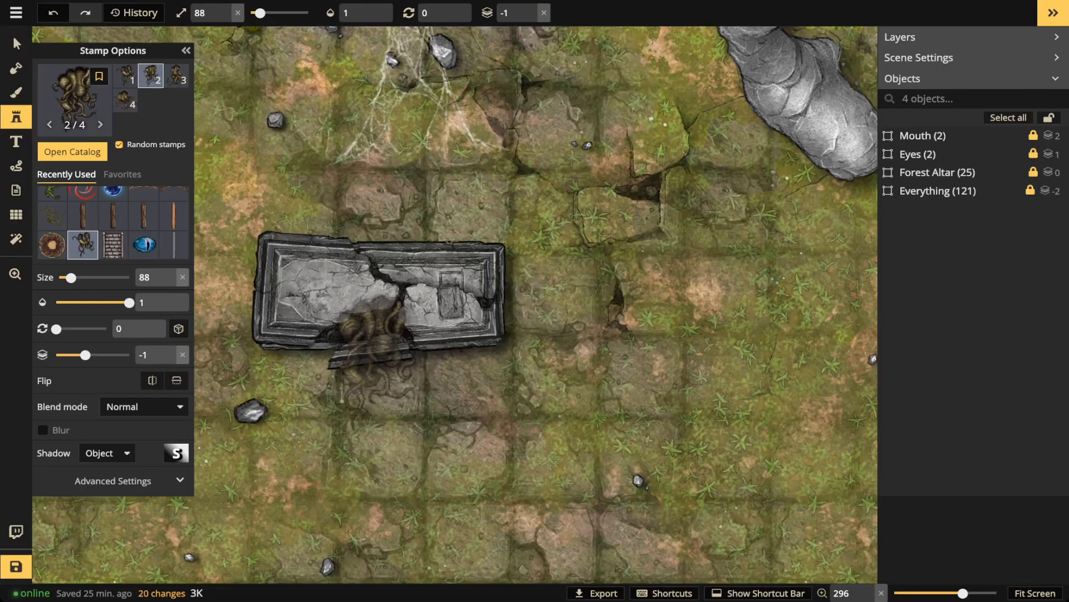
key("1")
left_click(366, 358)
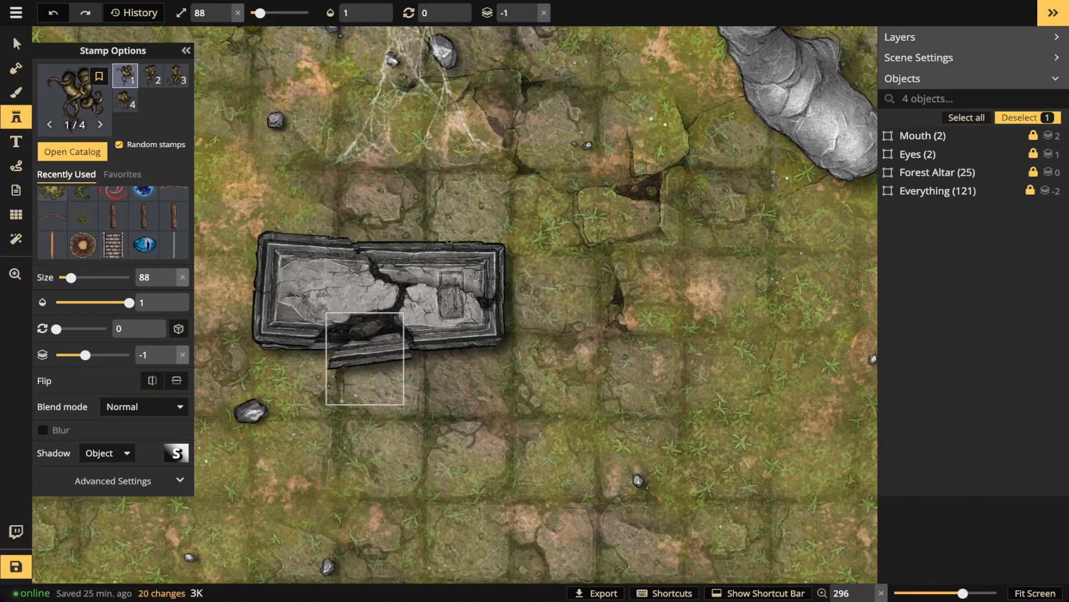
- Clear the roots selection, allow all object types to be selected, and select the Tombs stamp beneath the roots
left_click(16, 43)
left_click(371, 337)
scroll(371, 335, "down", 2)
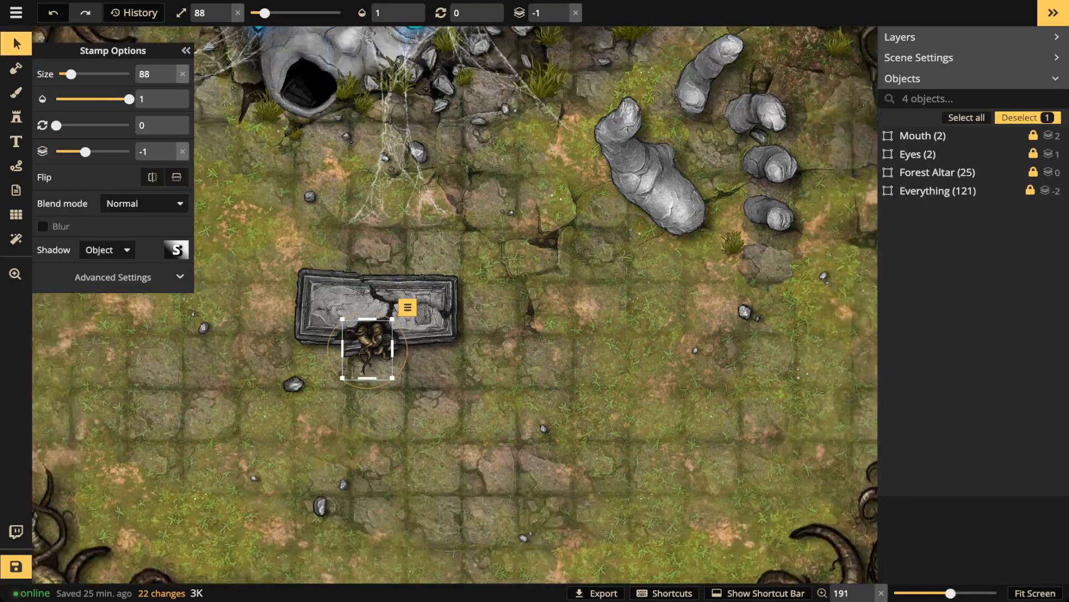
key("Escape")
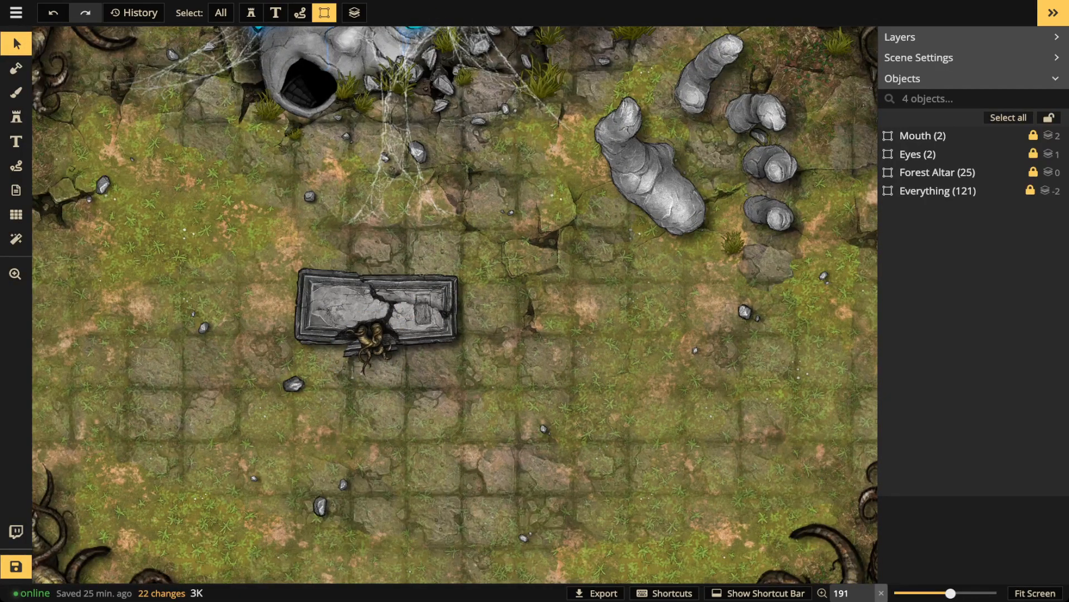
left_click(220, 12)
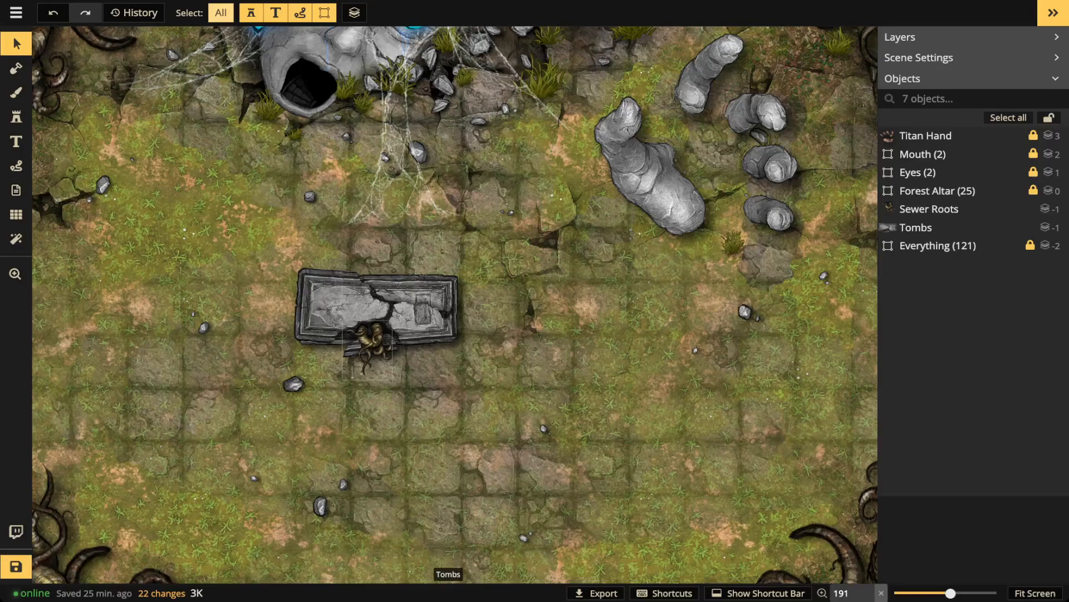
left_click(370, 337)
left_click(370, 336)
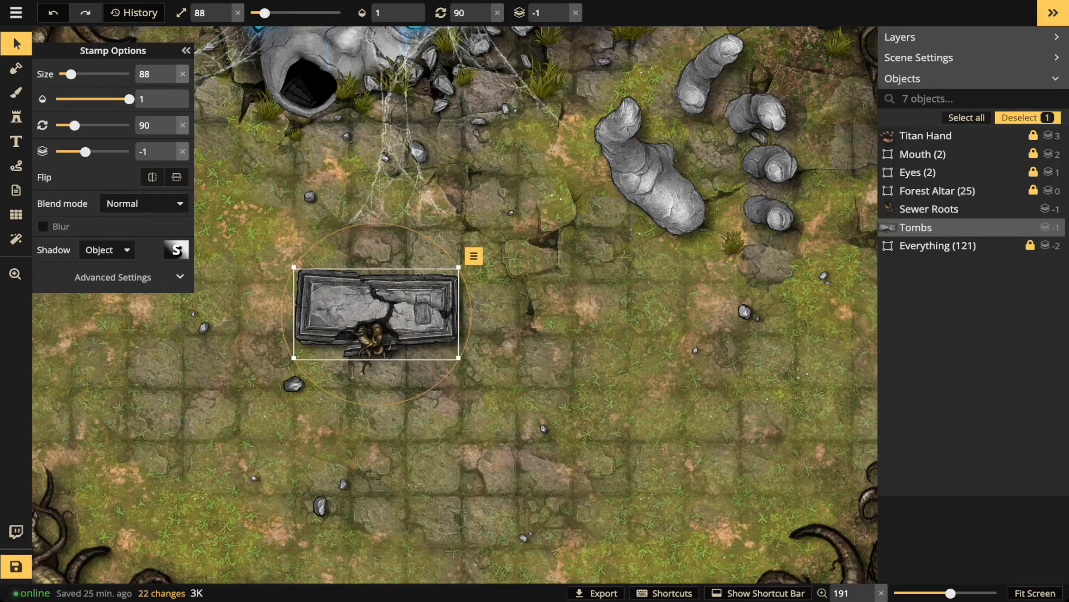
- Place the Deco Archway stamp at size 88 and 0 degrees rotation along the upper edge of the cracked tomb
left_click(16, 116)
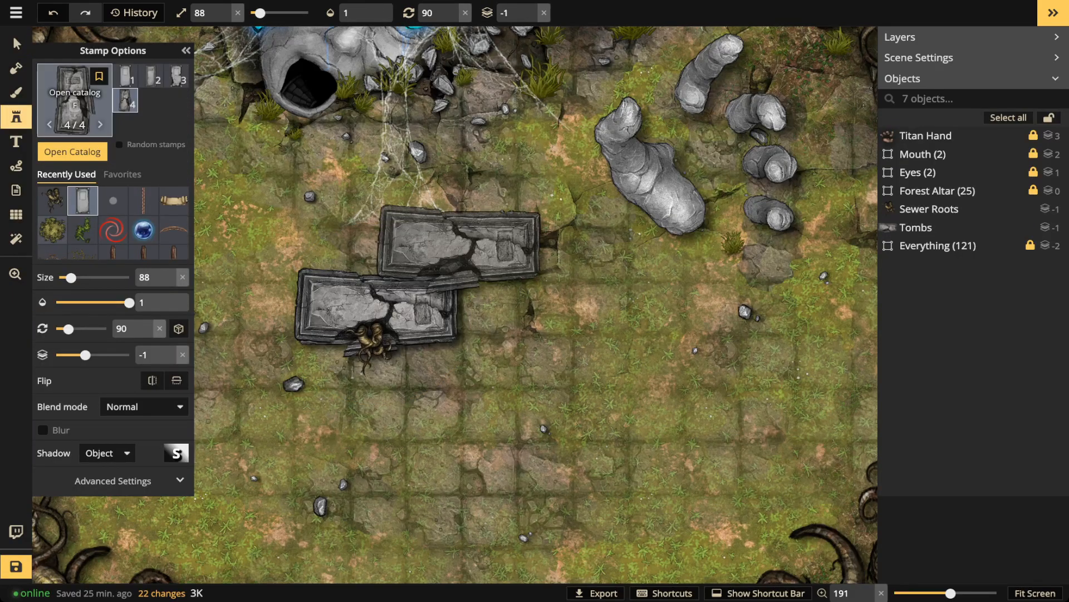
left_click(74, 84)
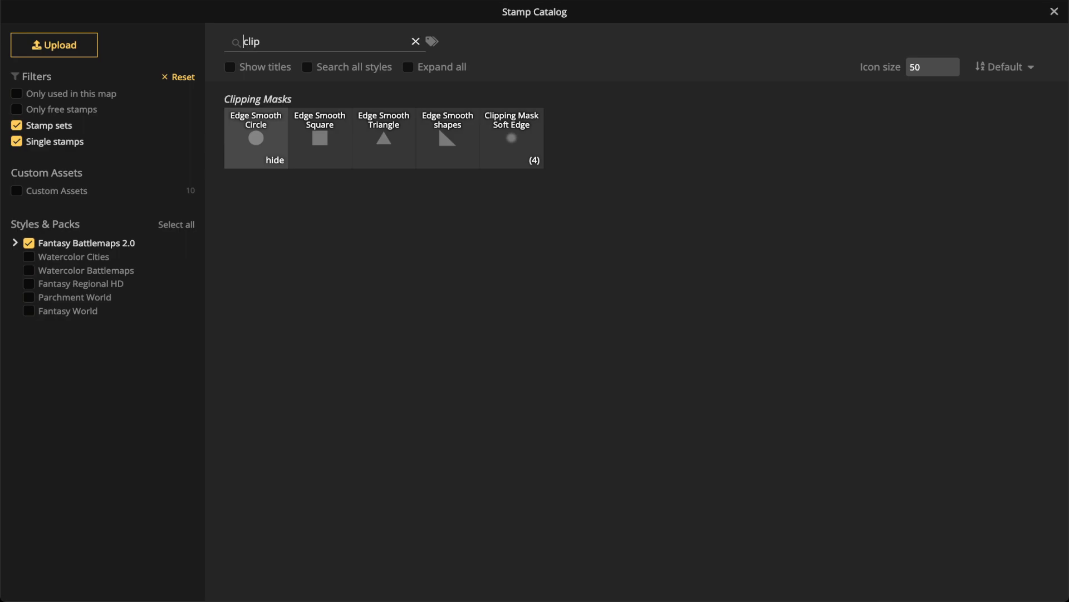
left_click(416, 41)
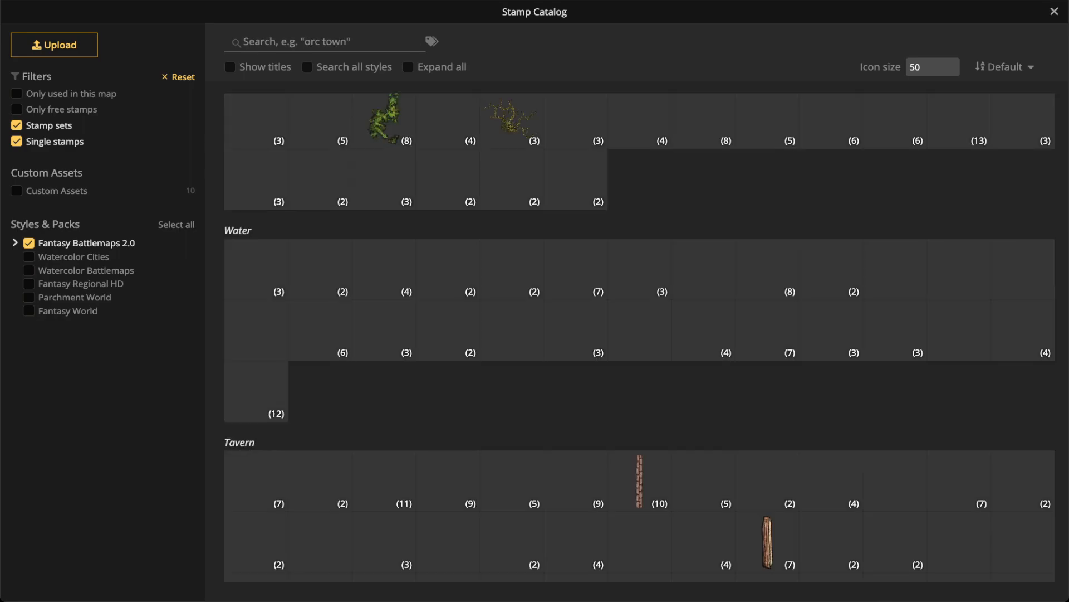
key("Escape")
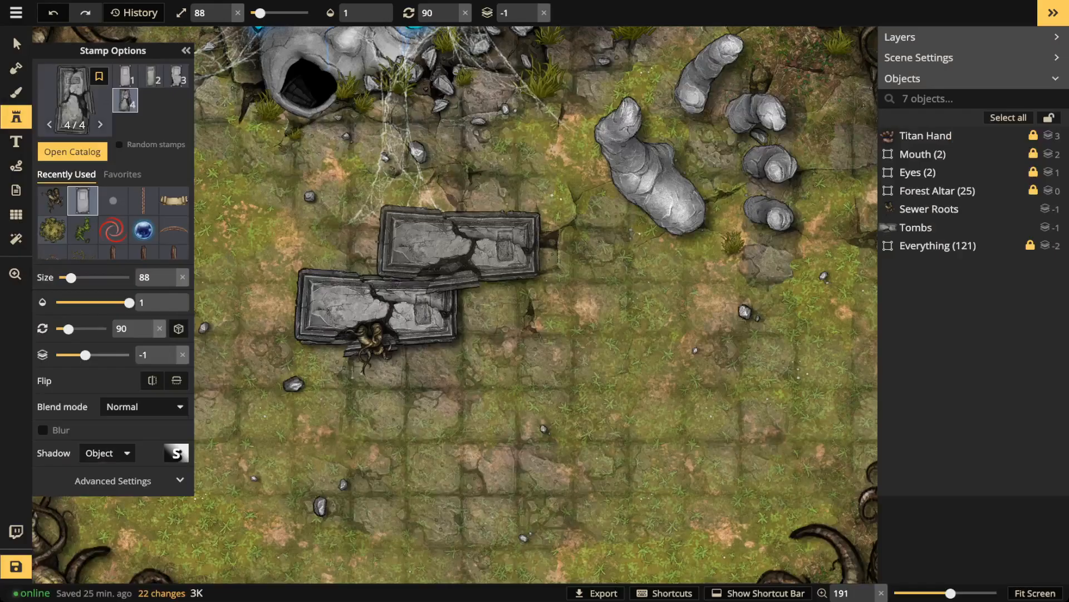
scroll(113, 223, "down", 2)
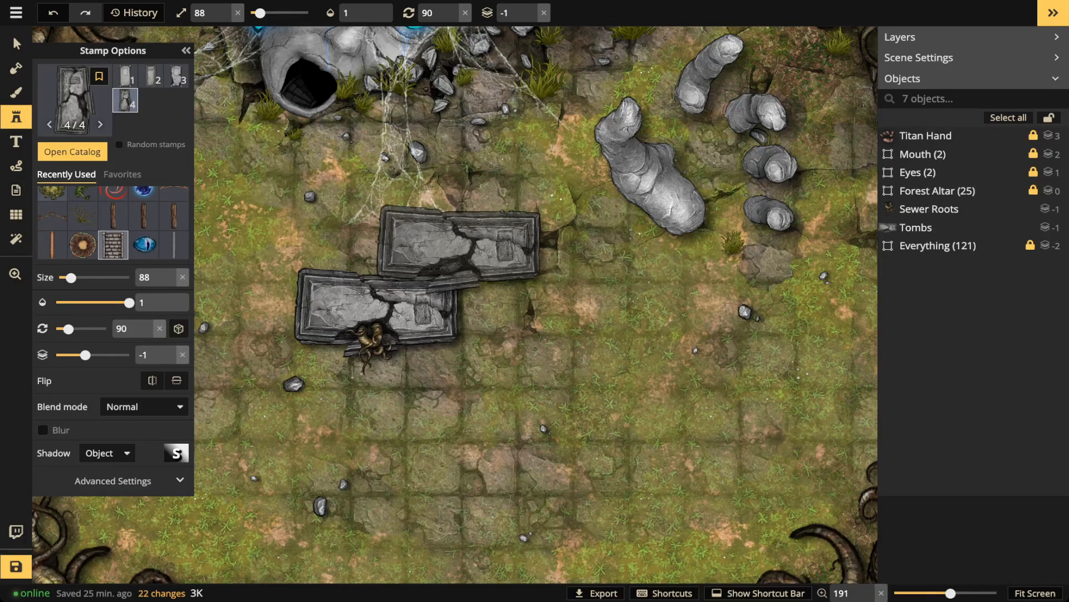
scroll(113, 223, "up", 2)
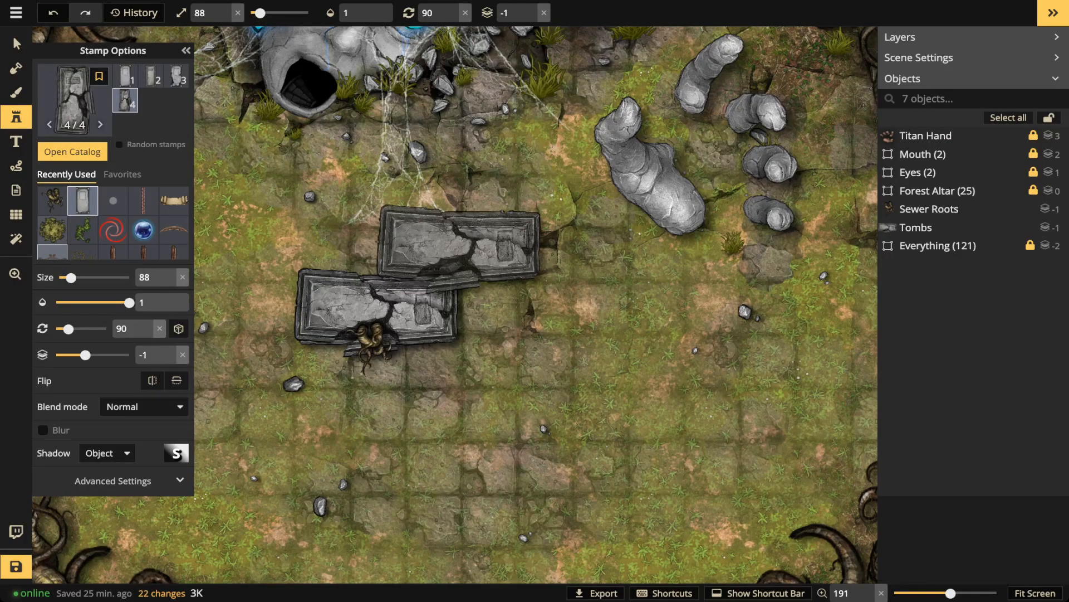
left_click(378, 267, "alt")
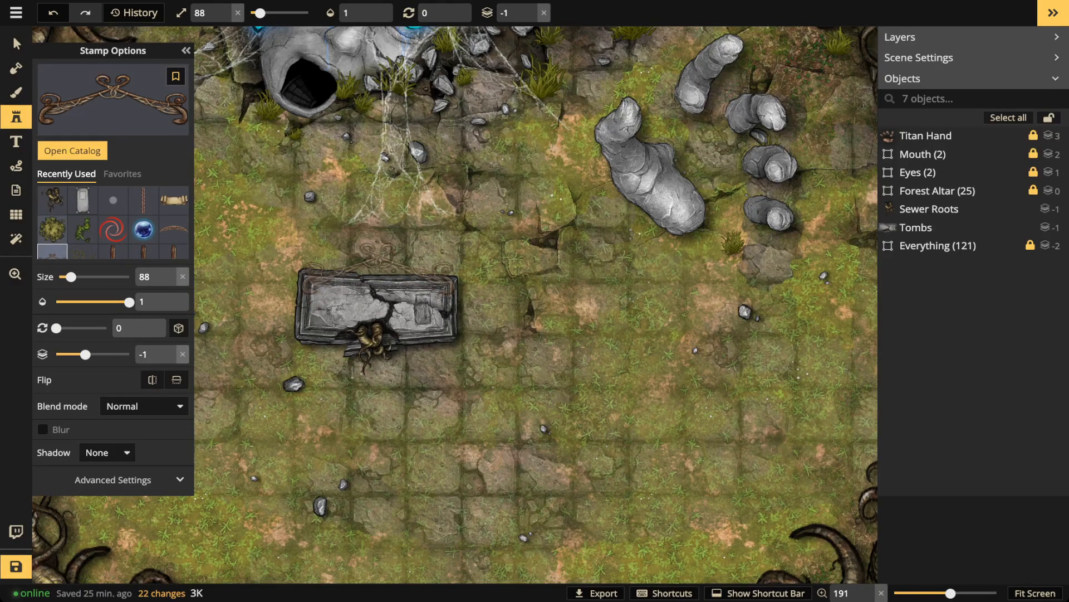
left_click(377, 265)
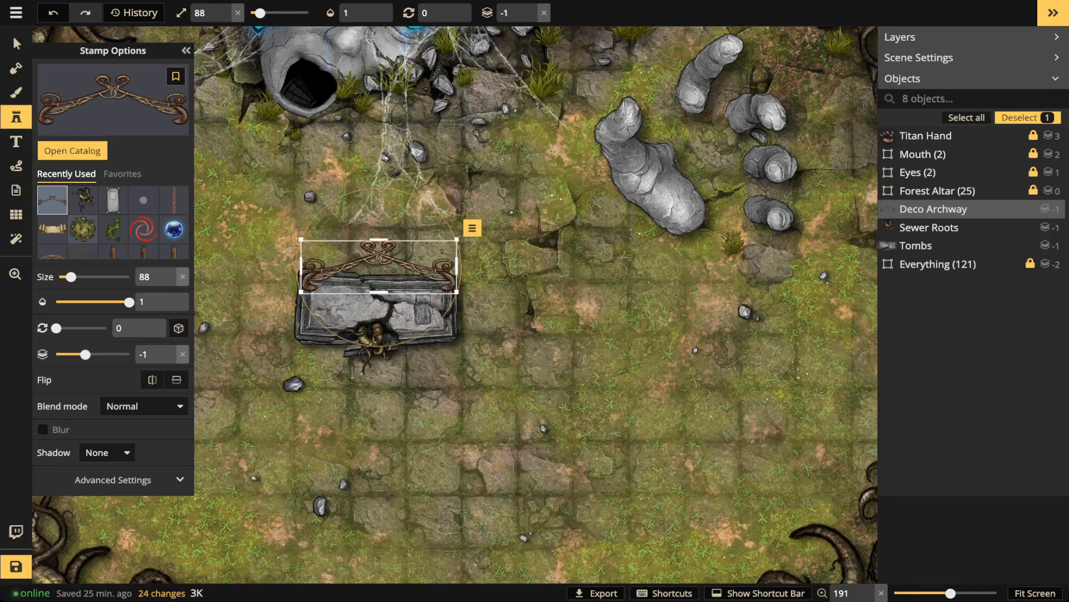
- Place two Vines stamps at size 78: the seventh variant at 135 degrees on the tomb's lower-left corner, the first at 165 degrees on its right edge
scroll(379, 266, "up", 2)
scroll(378, 266, "up", 3)
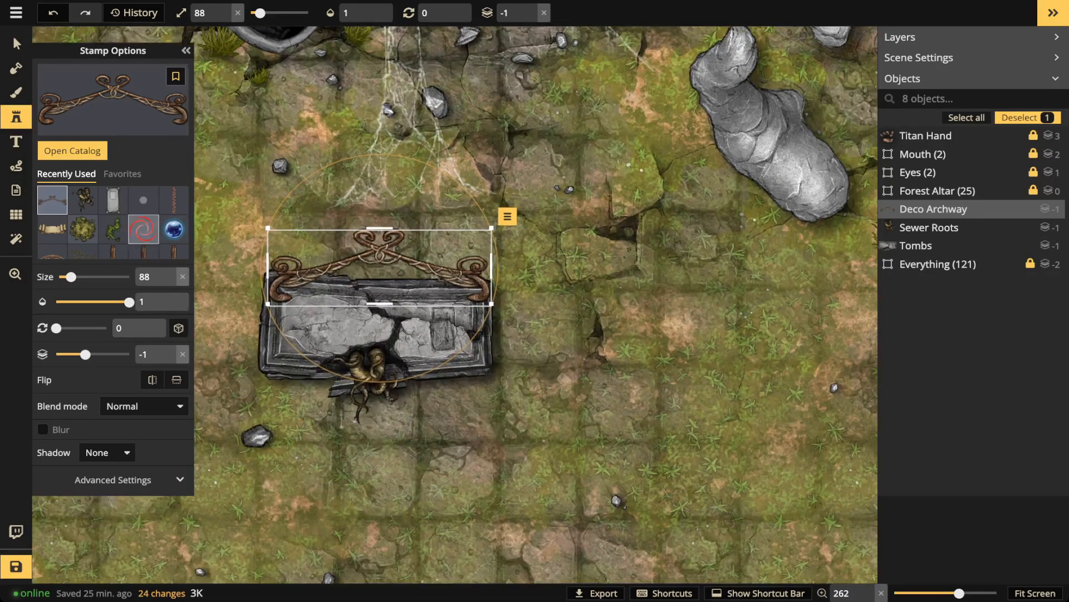
left_click(114, 229)
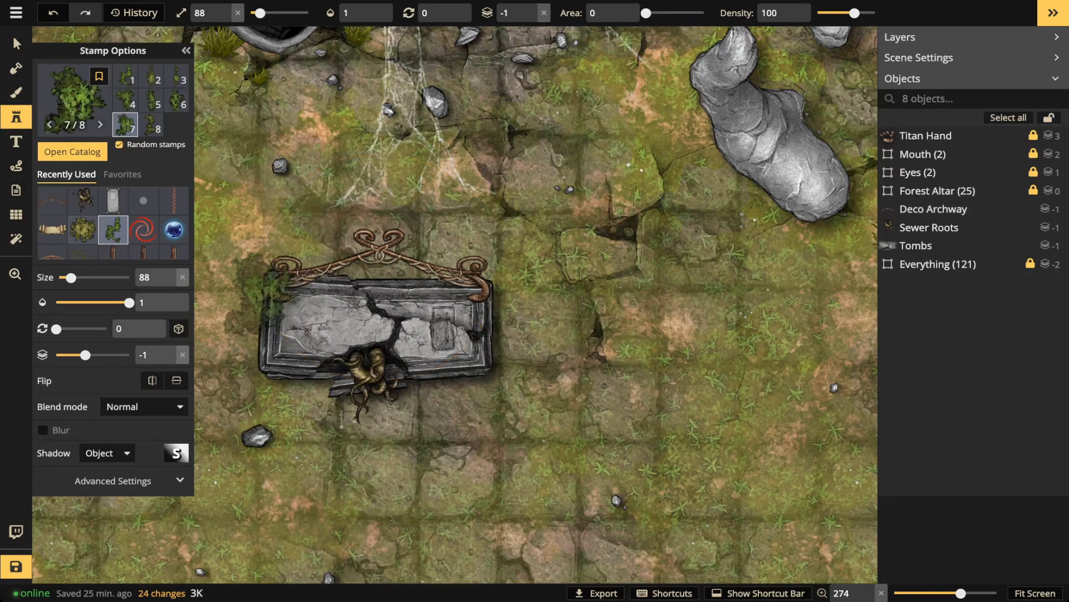
scroll(265, 361, "up", 3)
scroll(265, 361, "up", 7)
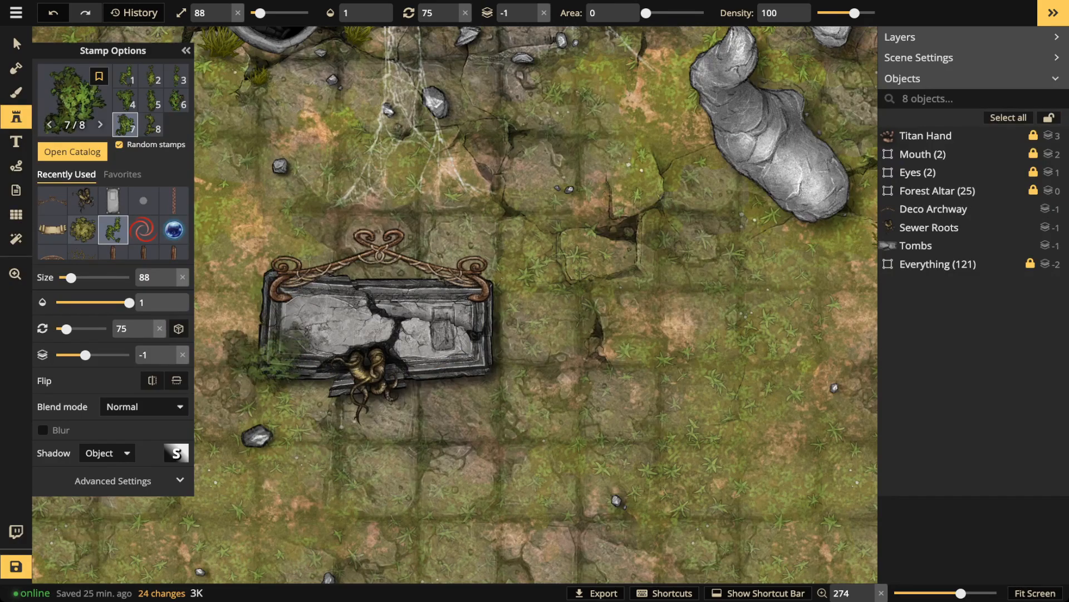
scroll(265, 361, "down", 2)
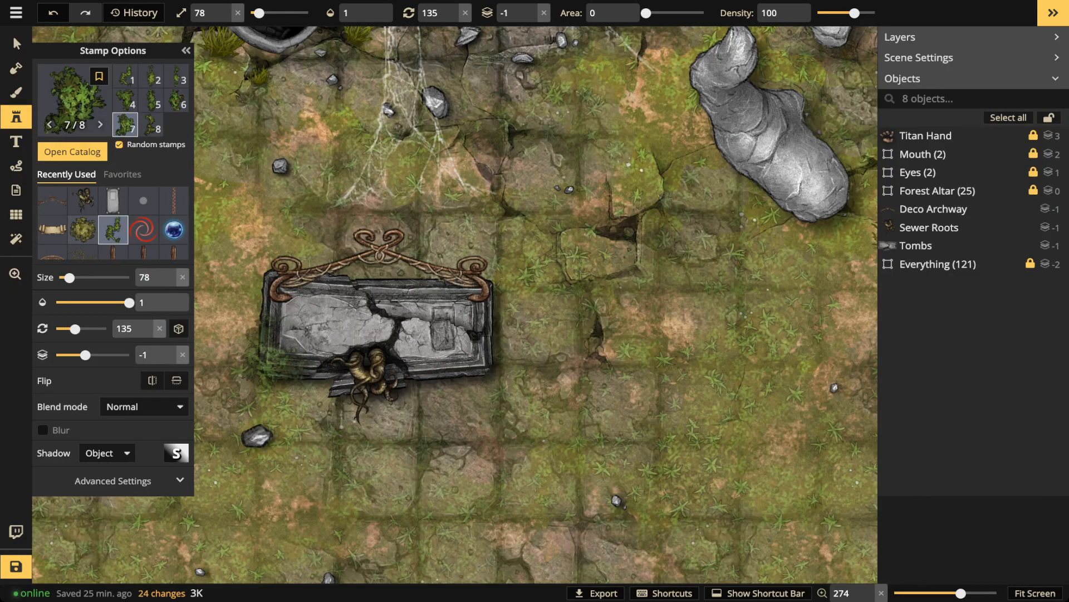
left_click(272, 341)
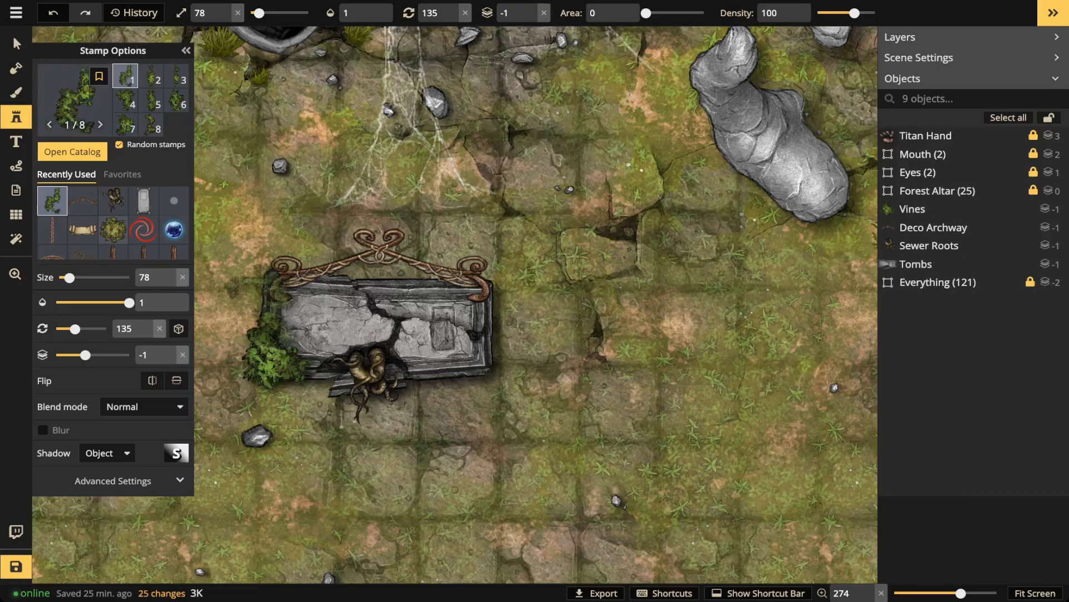
scroll(471, 310, "up", 2)
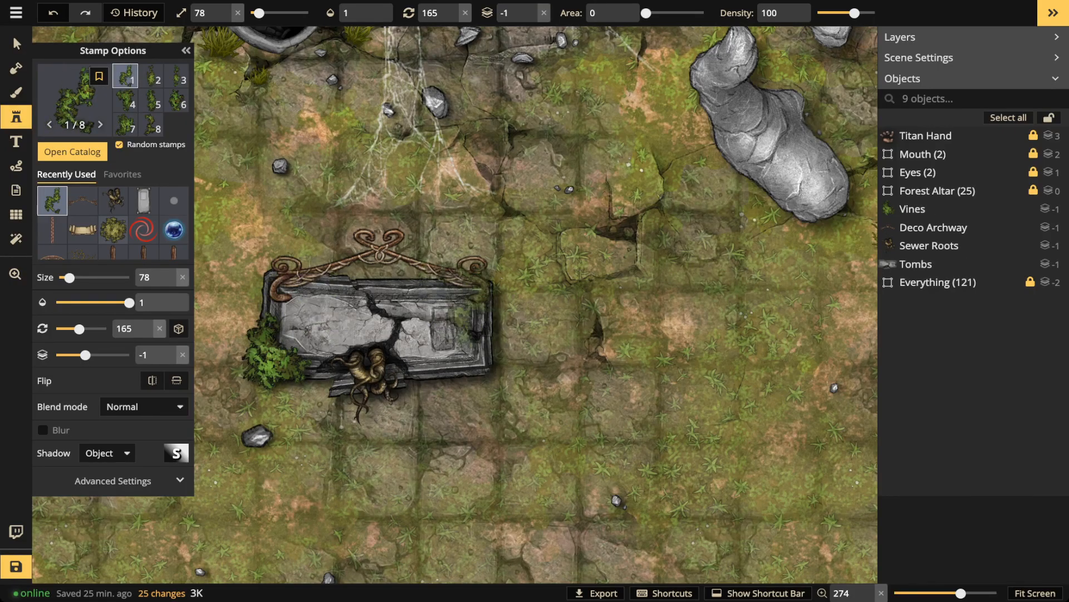
left_click(471, 309)
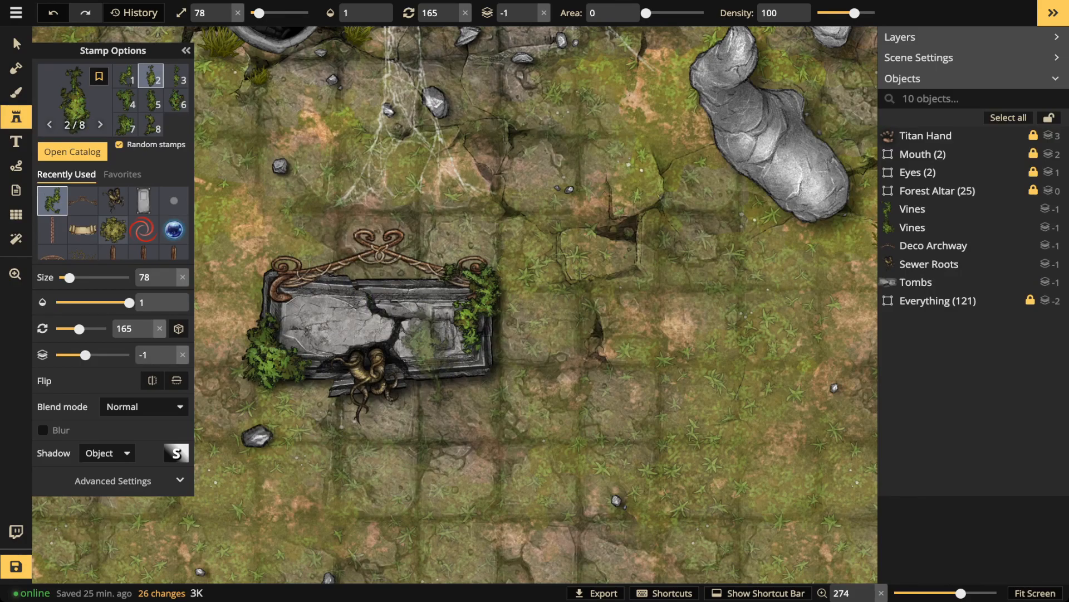
- Place the third Vines variant at size 78 and 90 degrees rotation along the tomb's upper edge beneath the archway
scroll(412, 328, "down", 3)
key("Left")
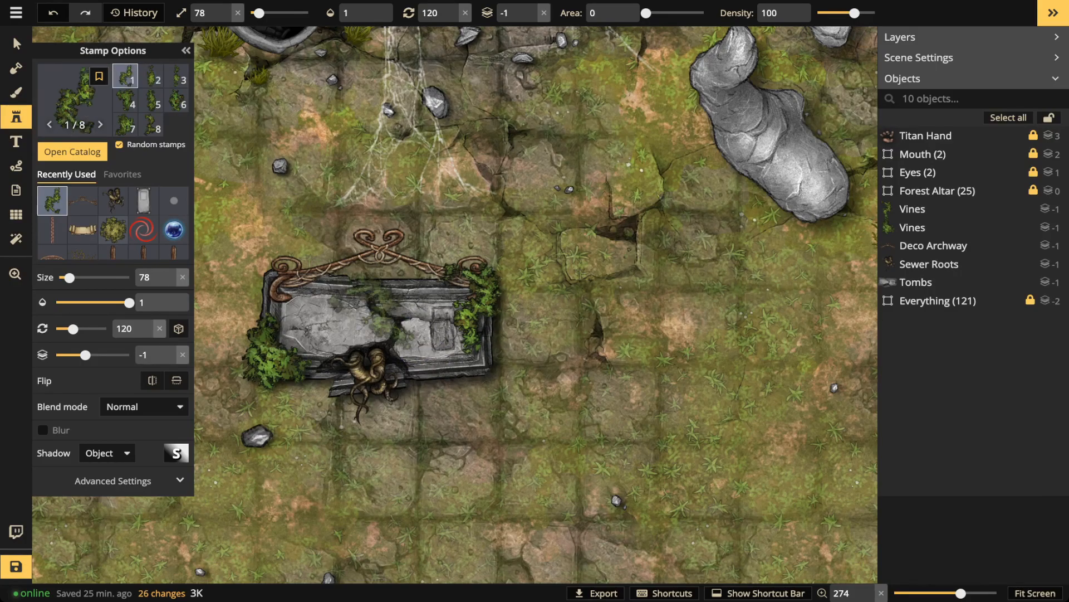
key("Left")
key("Left")
key("Left")
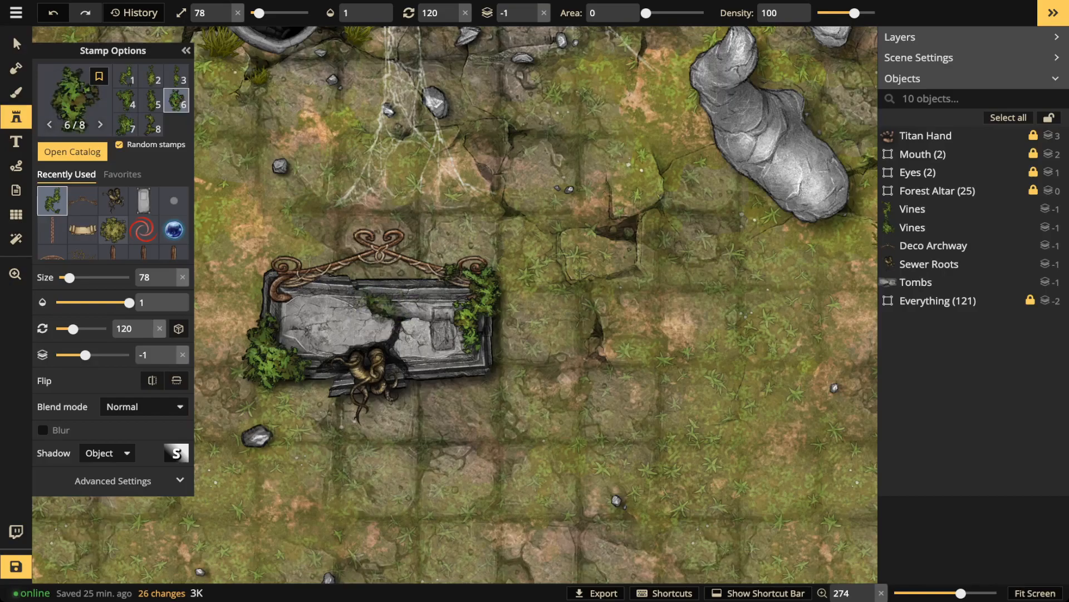
key("Left")
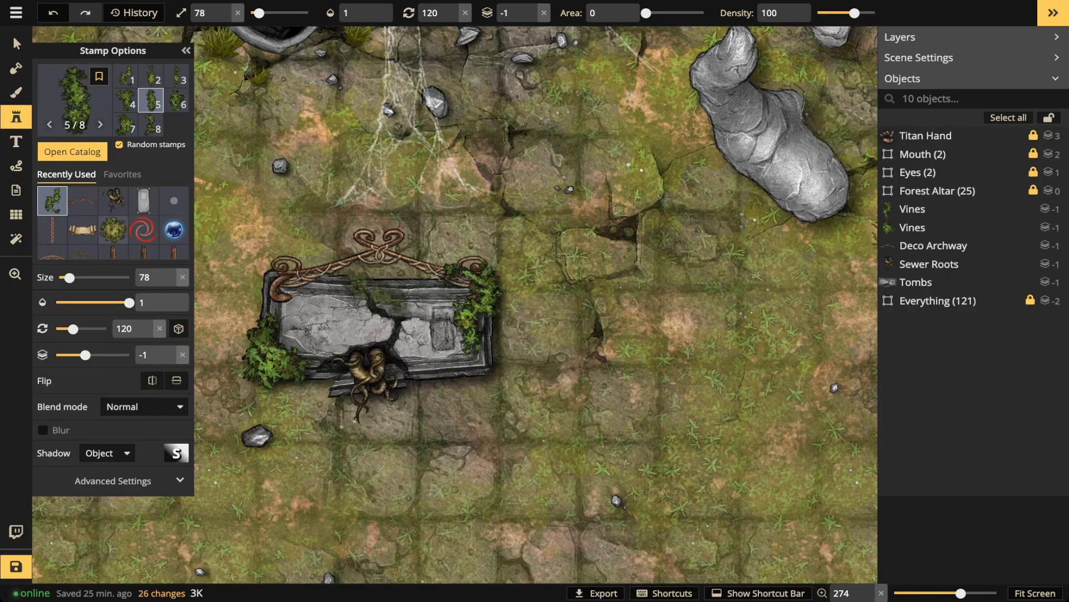
key("Left")
key("Left")
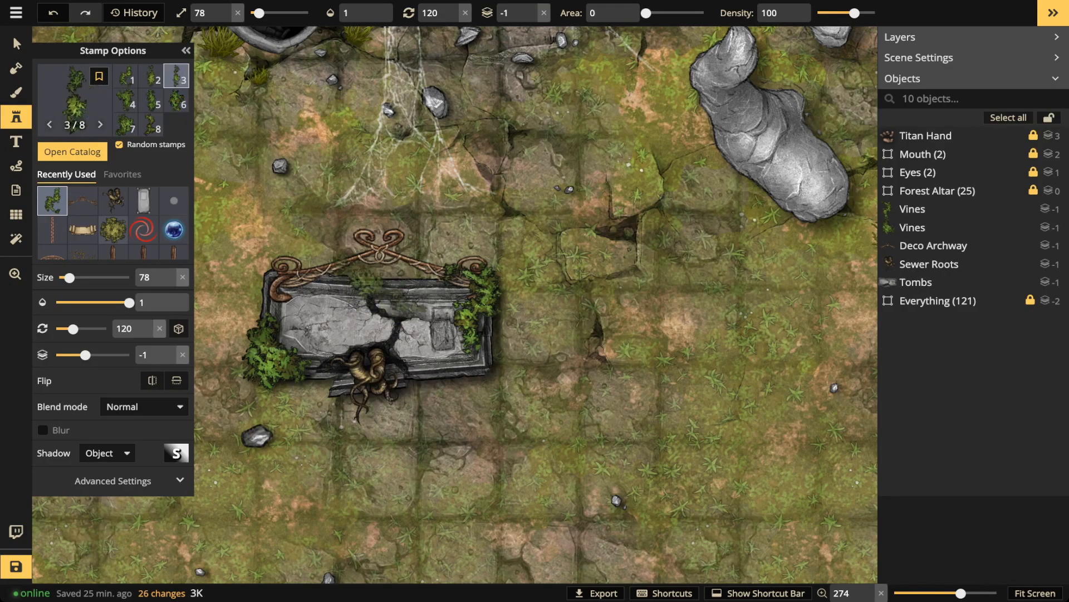
scroll(385, 293, "down", 1)
scroll(386, 292, "down", 1)
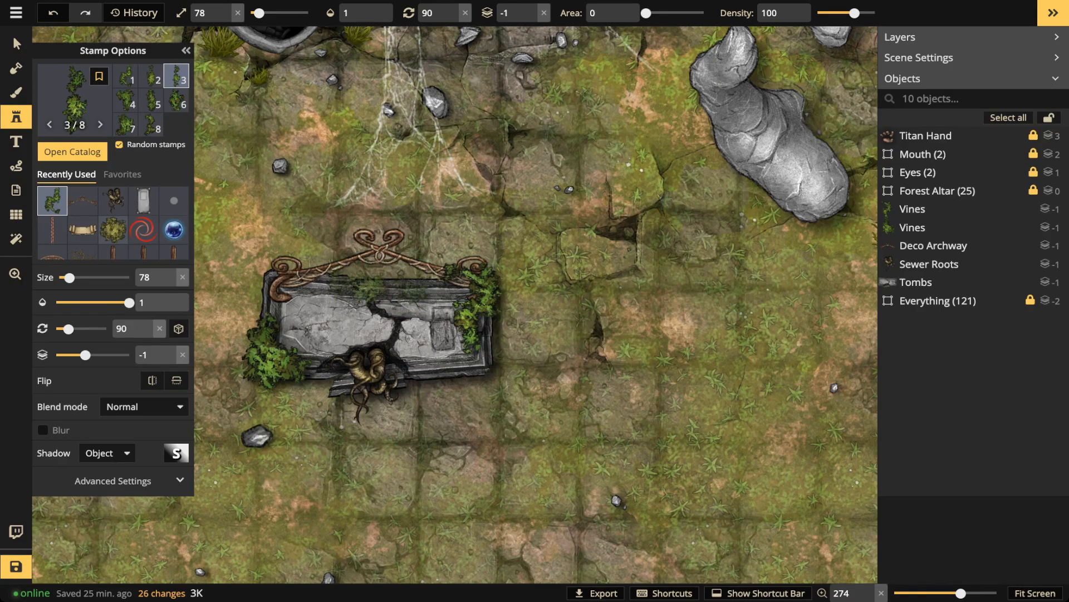
left_click(384, 289)
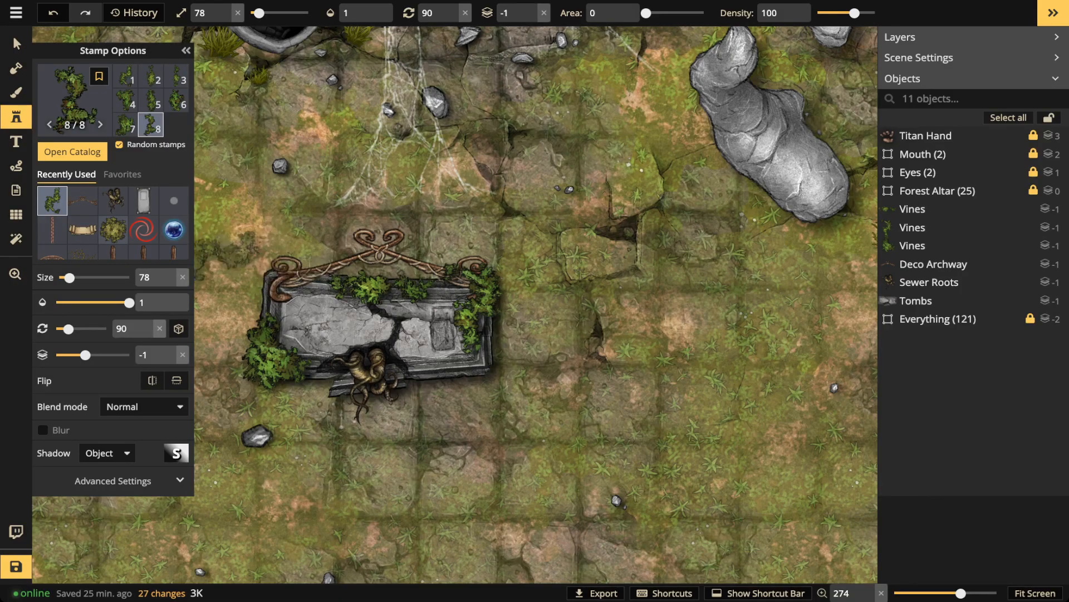
- Place the seventh, broken Brick Railings Stairs variant at size 48 and 0 degrees over the roots at the tomb's lower edge
scroll(82, 216, "down", 2)
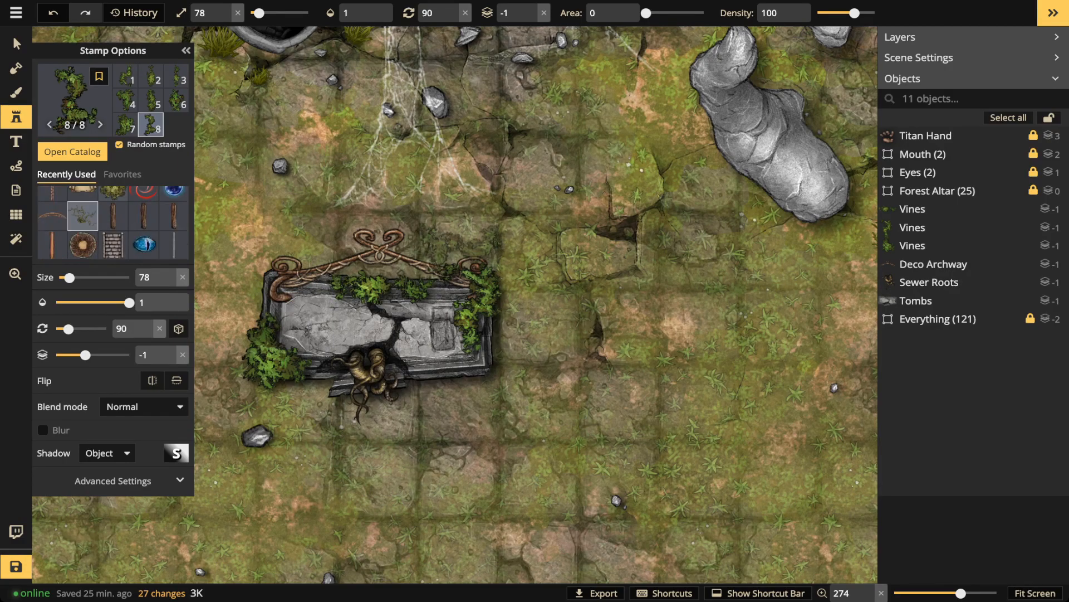
left_click(113, 245)
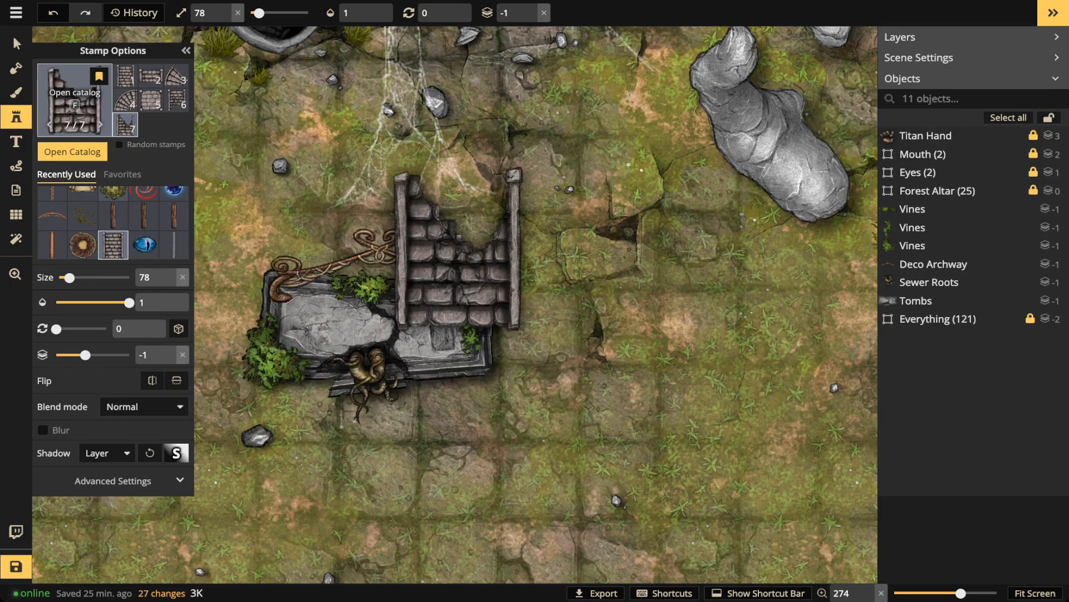
key("f")
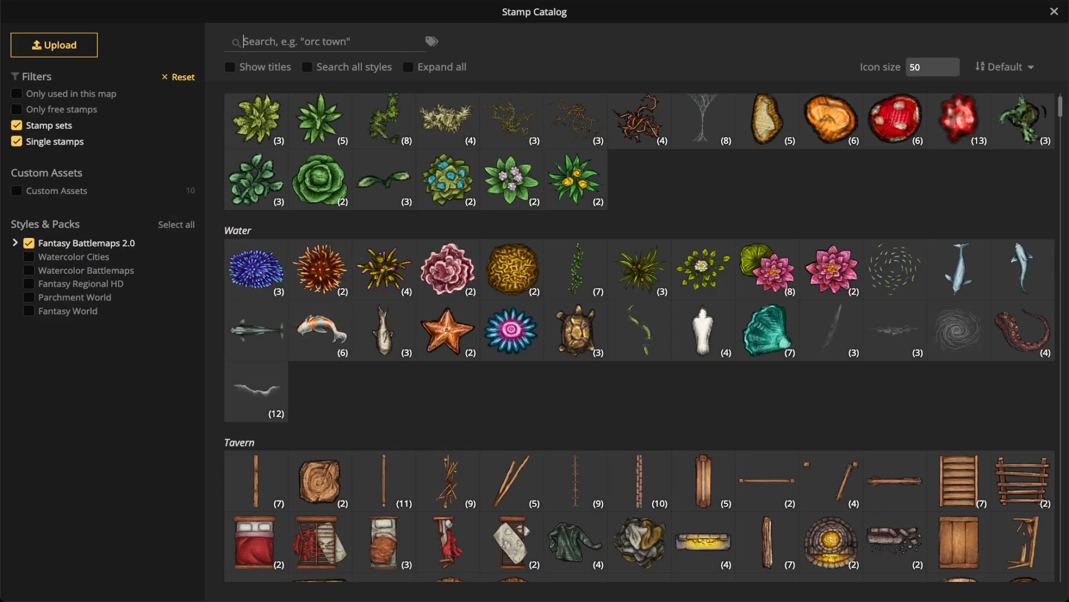
key("Escape")
scroll(381, 442, "down", 3)
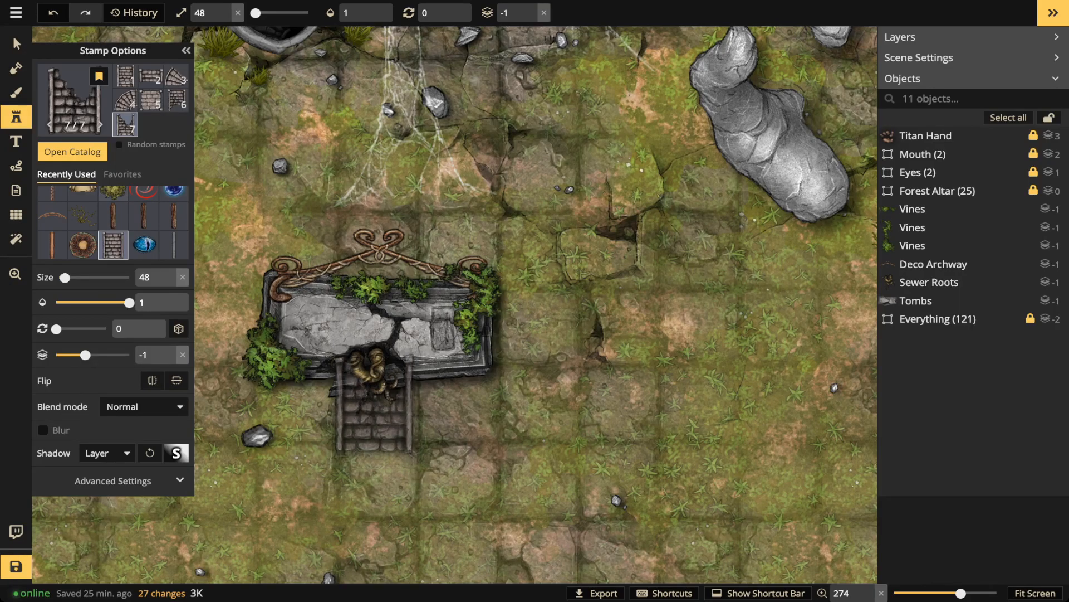
left_click(374, 403)
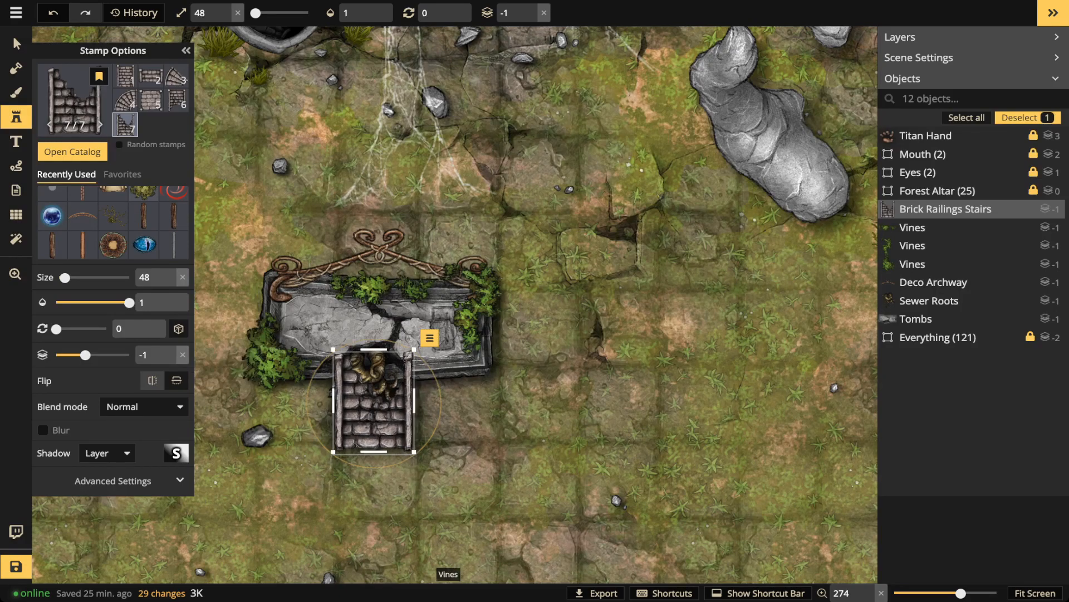
- Check the shadow options of the stairs, return to selecting, and select the cracked Tombs stamp
left_click(106, 452)
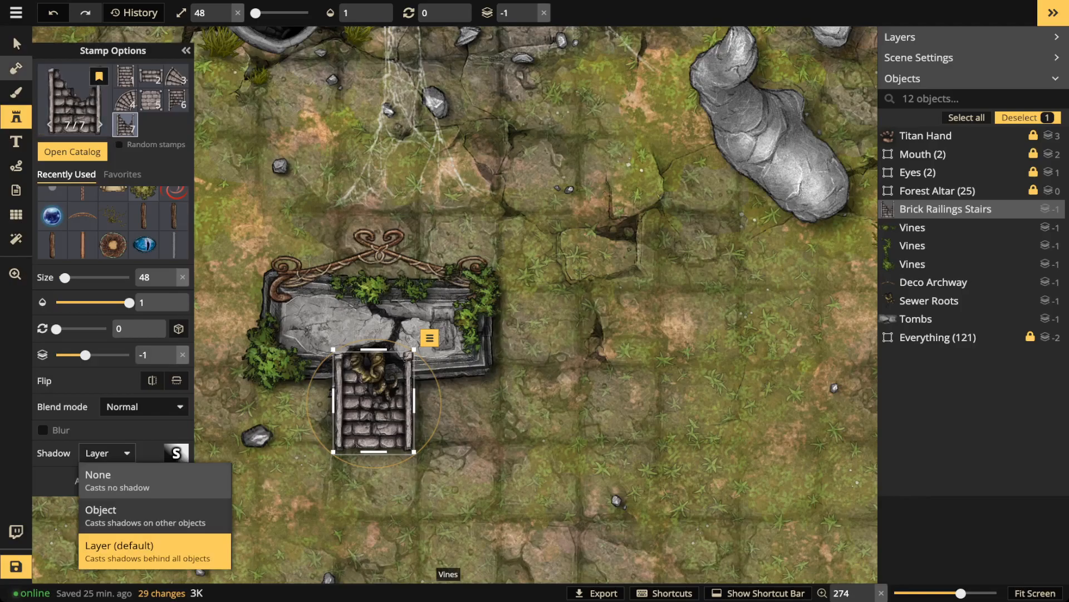
left_click(17, 43)
left_click(229, 234)
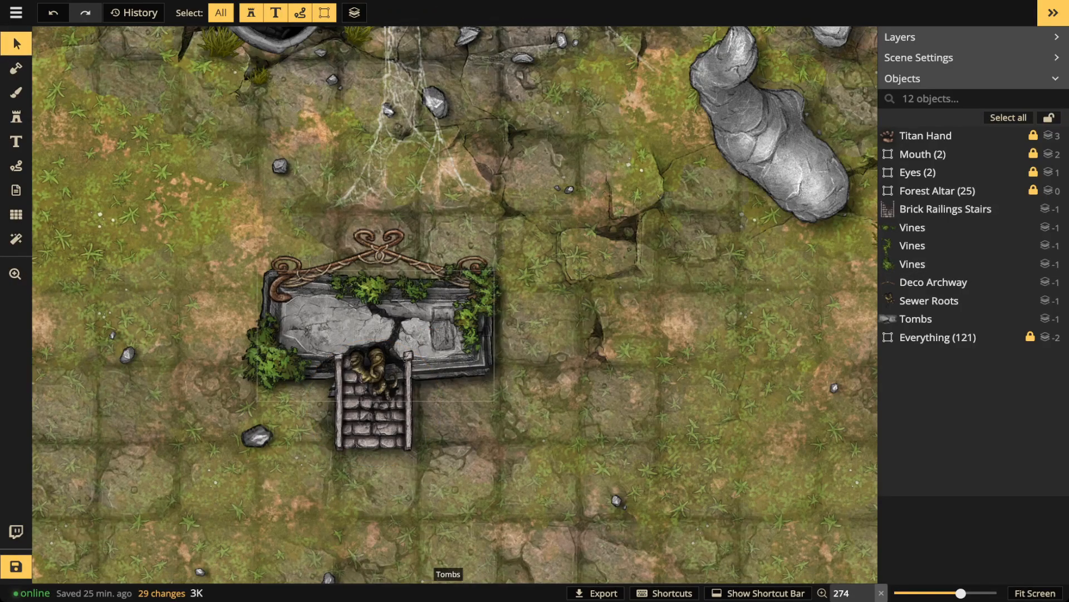
left_click(340, 325)
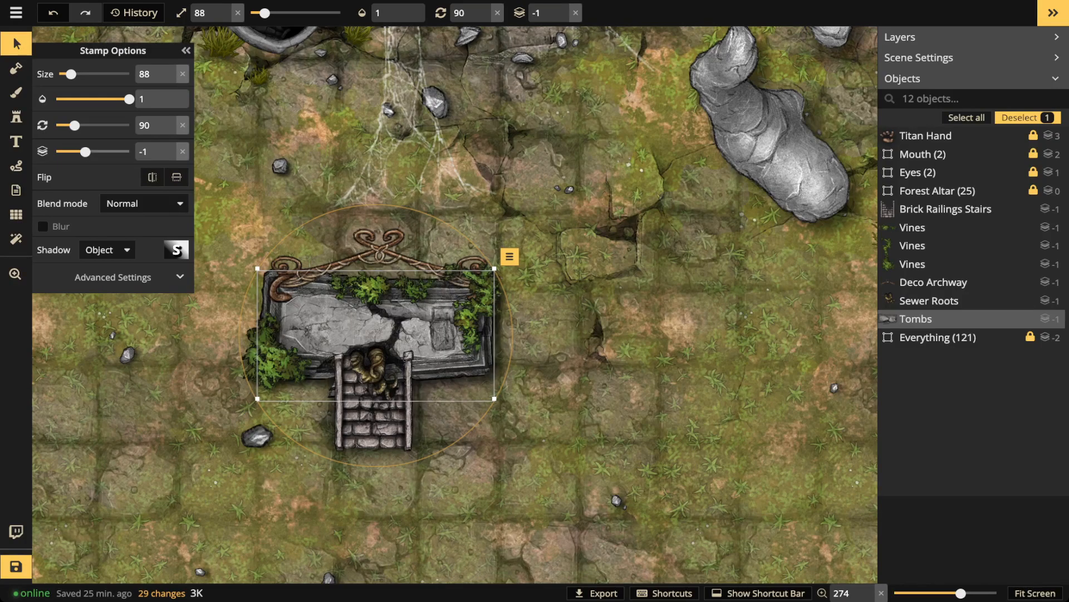
- Set up the first Sewer Roots stamp variant at 90 degrees on layer -3 with its shadow type set to Layer
left_click(16, 117)
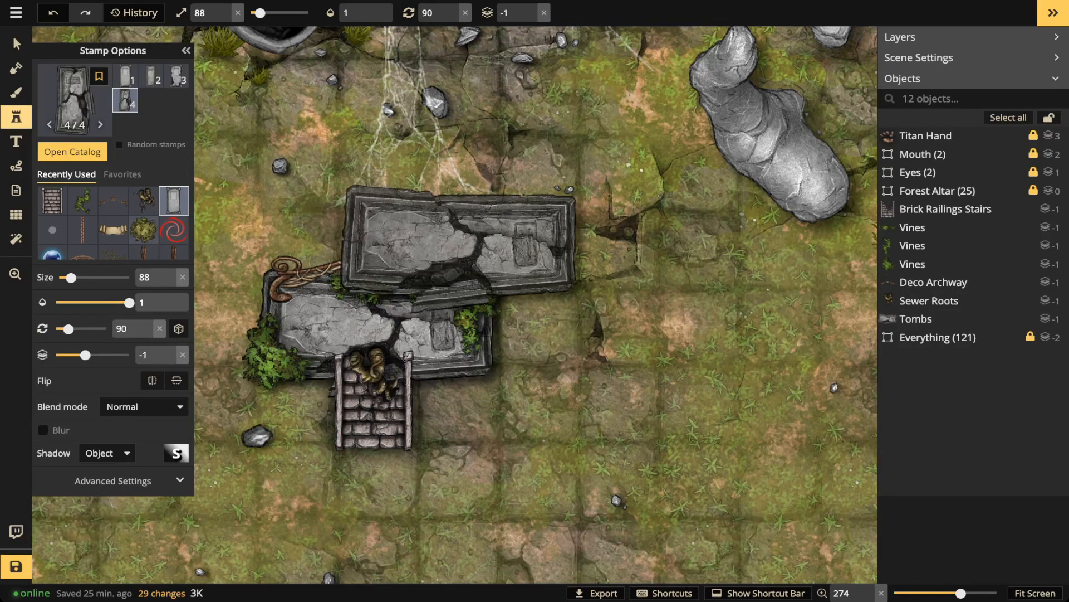
left_click(144, 201)
left_click(531, 16)
left_click(531, 17)
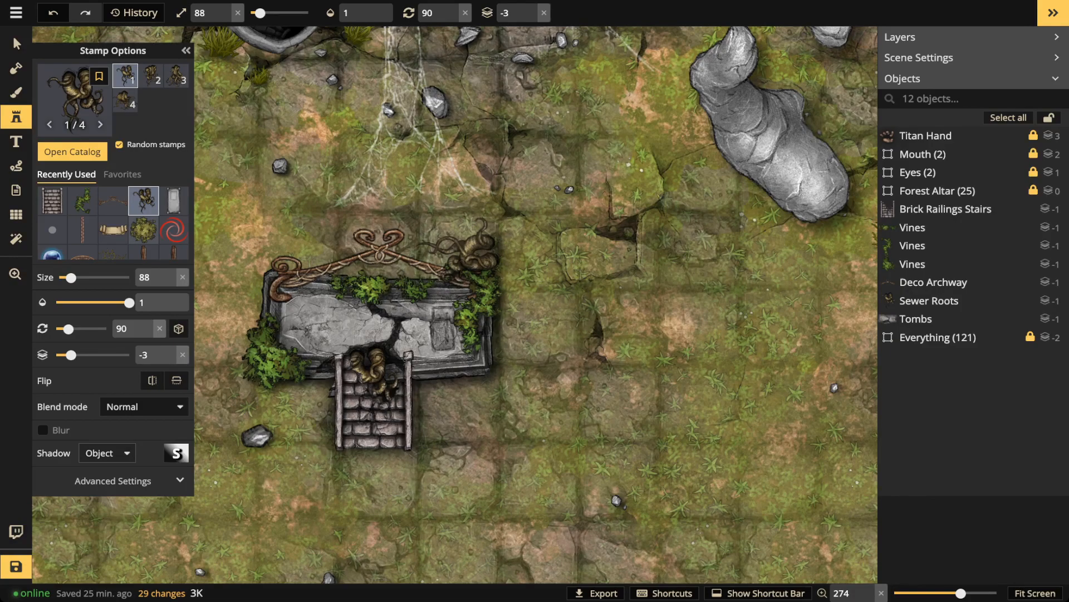
left_click(106, 453)
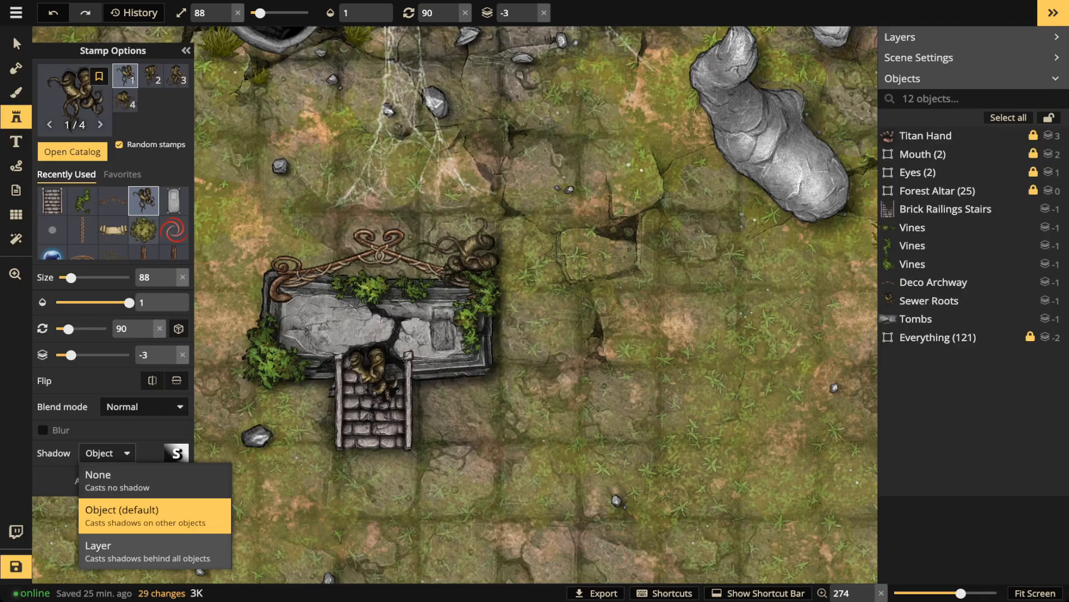
left_click(139, 549)
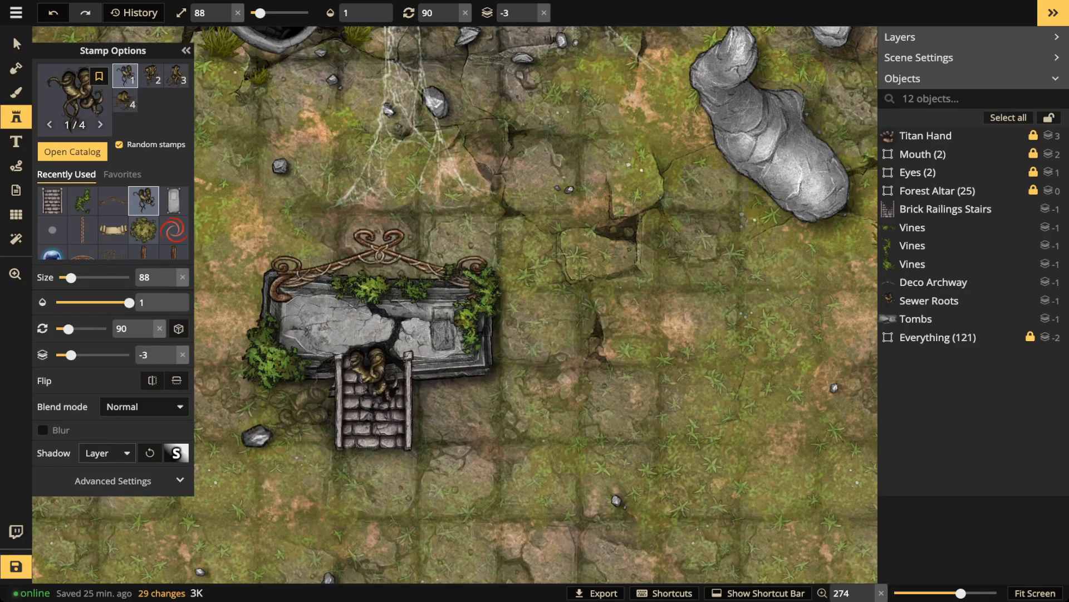
- Reduce the brightness filter of the Sewer Roots stamp to 67
left_click(113, 480)
scroll(111, 300, "down", 3)
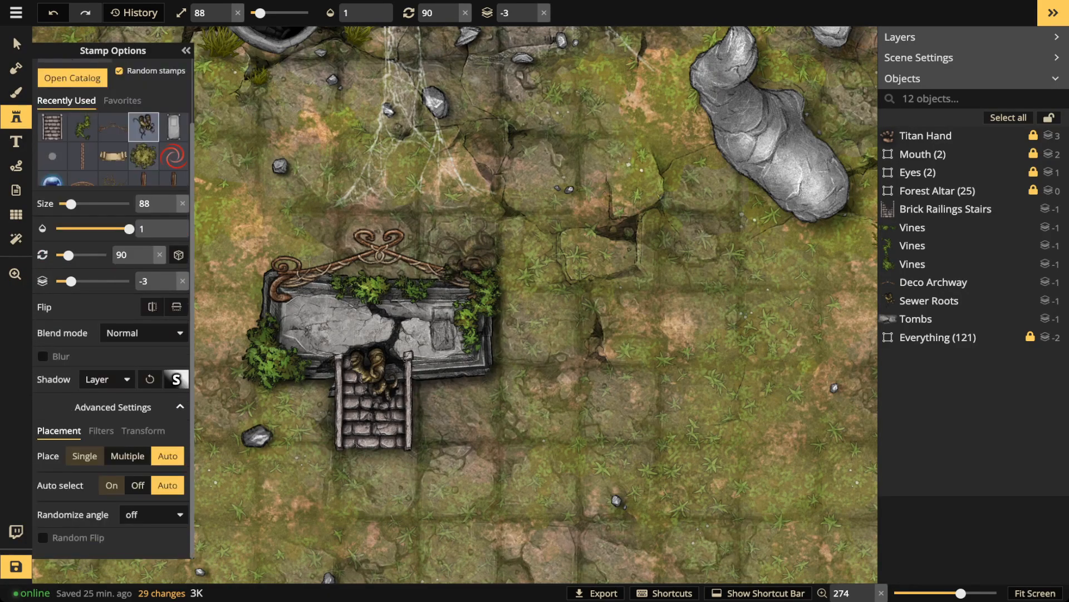
left_click(101, 431)
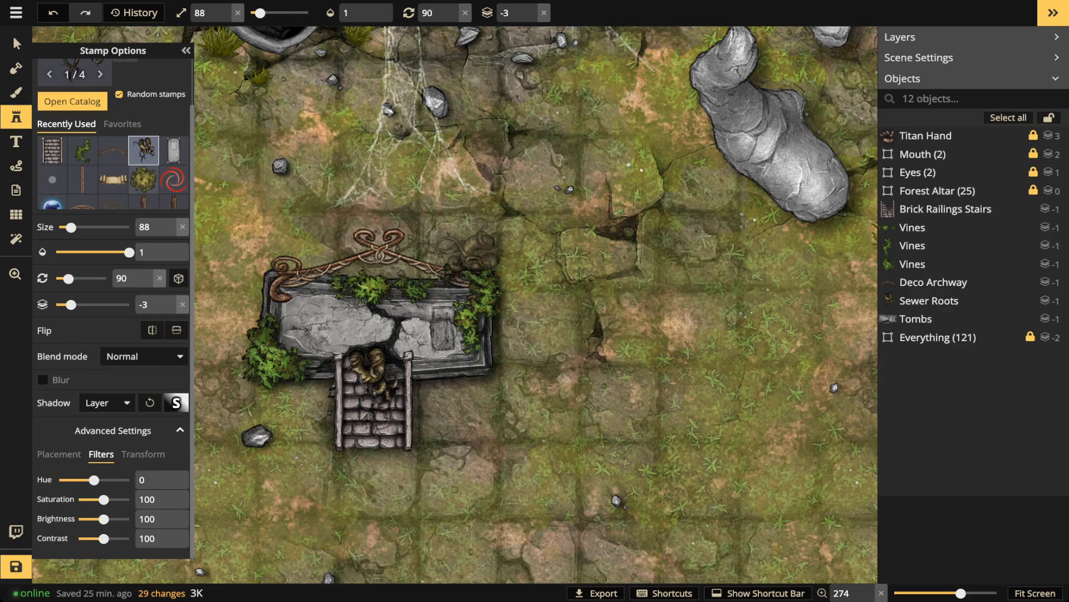
left_click_drag(103, 520, 95, 519)
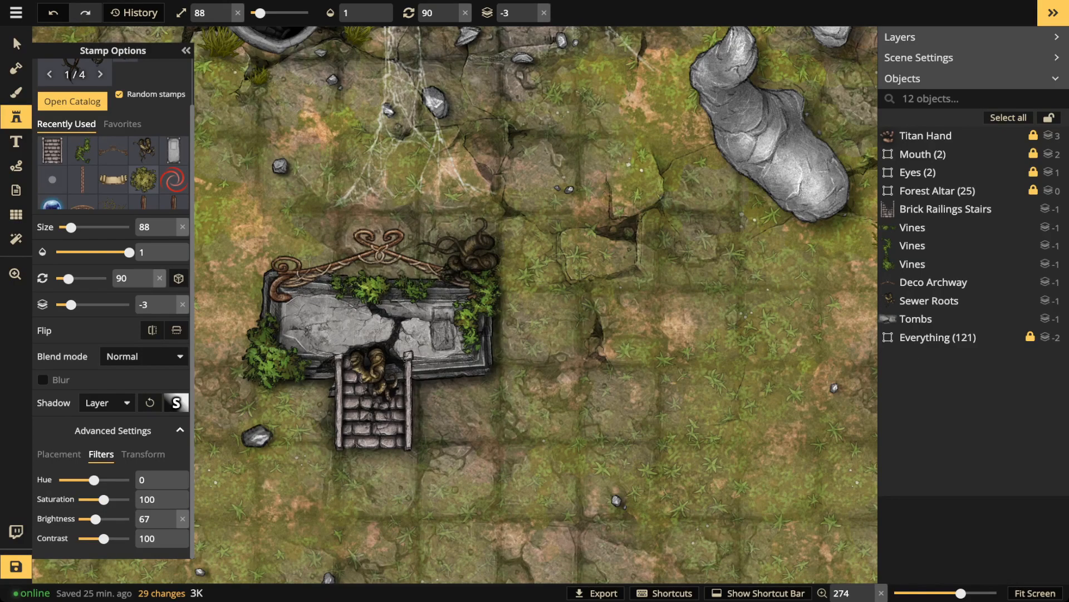
- Place the third Sewer Roots variant at size 88 and 330 degrees on layer -3, under the tomb's lower edge right of the stairs
left_click(464, 391)
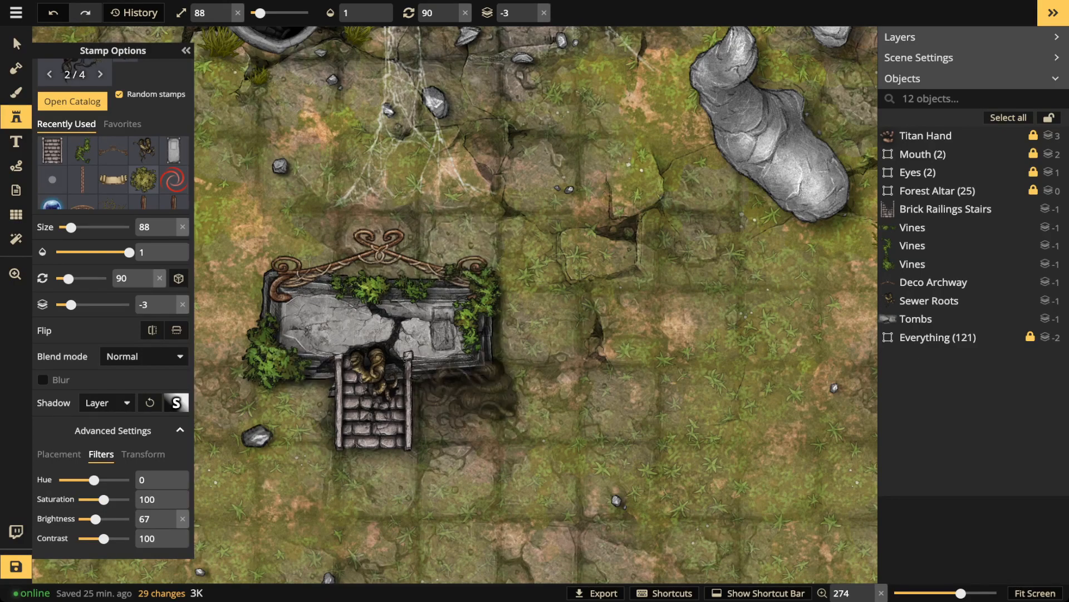
left_click(462, 387)
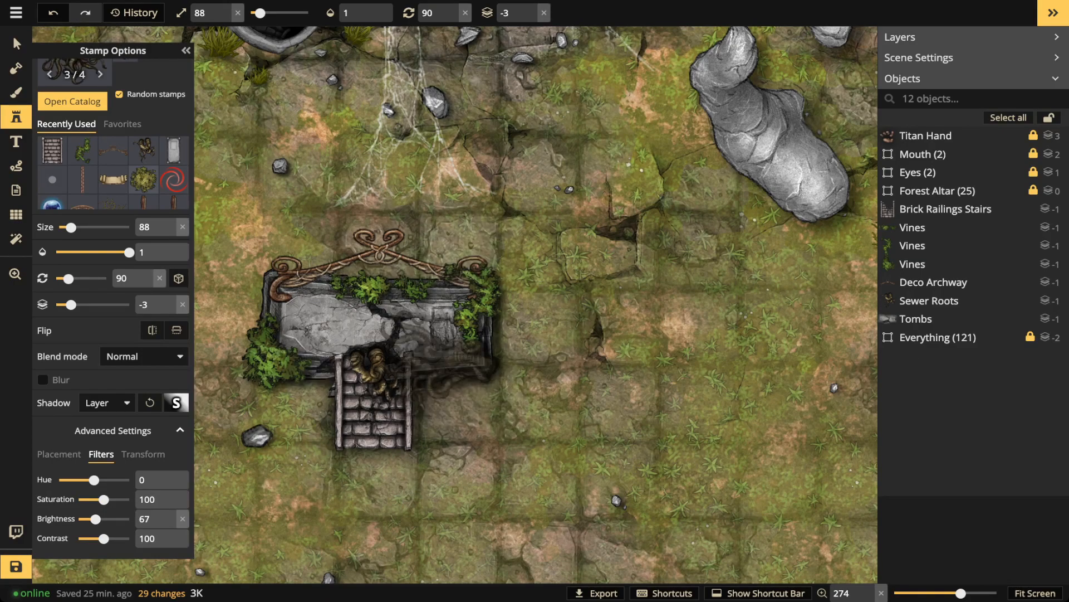
scroll(441, 366, "down", 8)
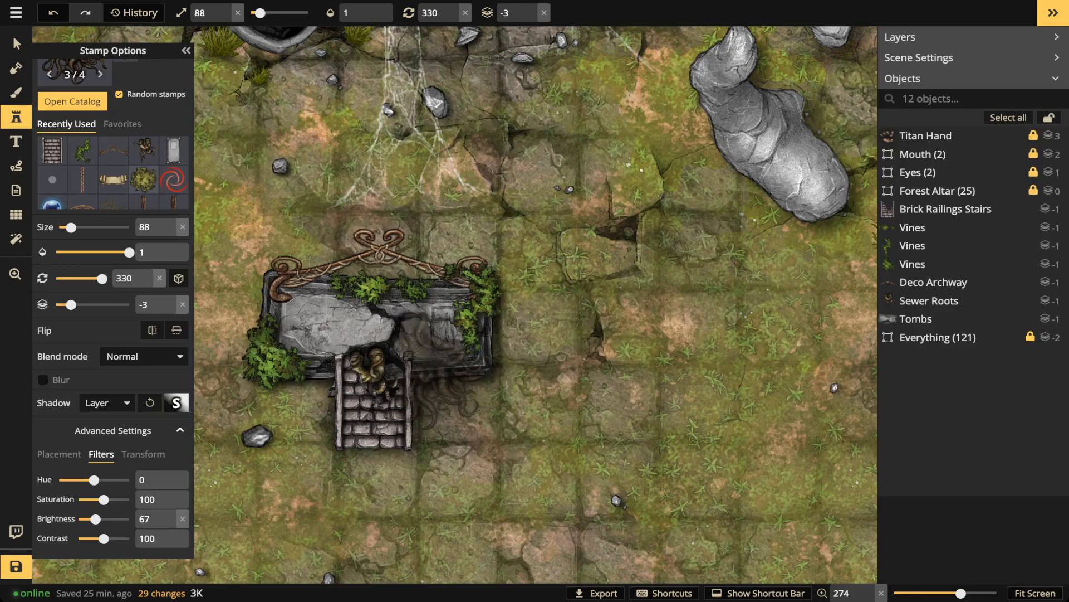
left_click(440, 368)
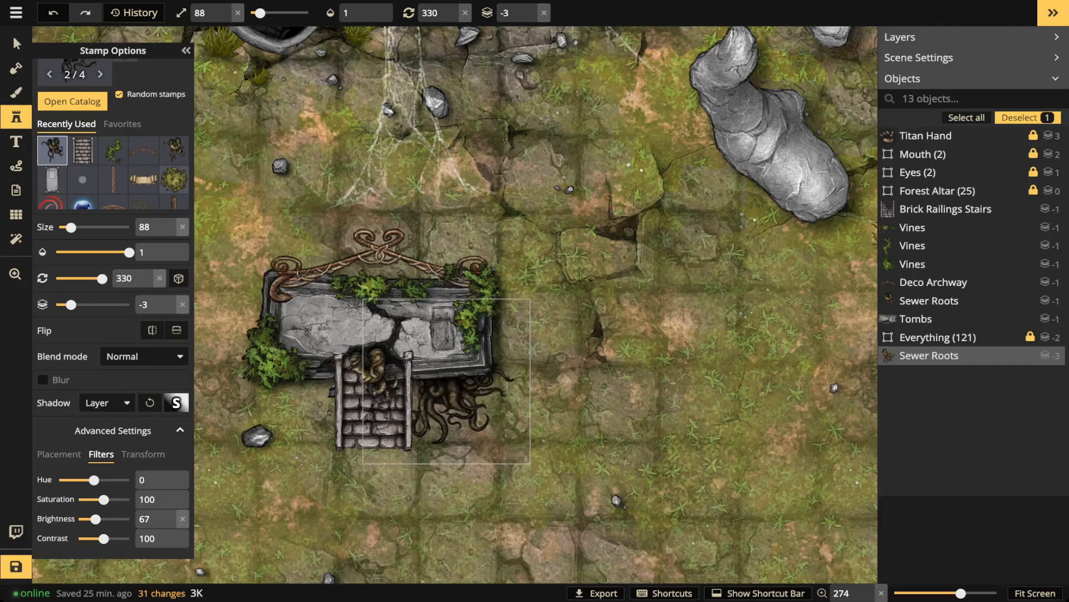
- Place the second Sewer Roots variant at size 88 and 45 degrees on layer -3, under the tomb's lower-left edge beside the stairs
key("Left")
key("Right")
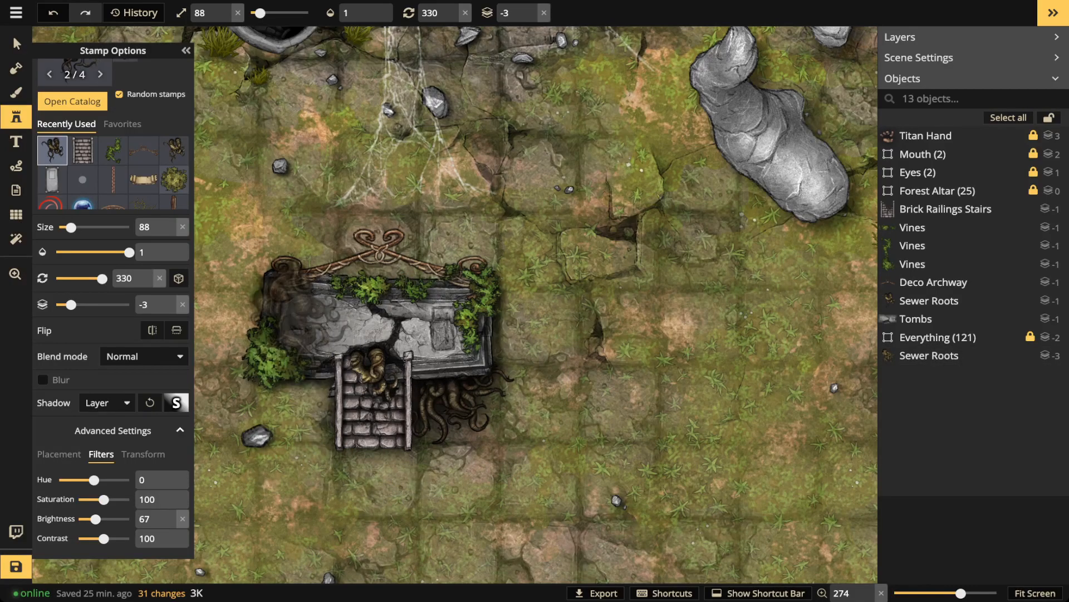
scroll(301, 356, "up", 4)
scroll(294, 377, "up", 1)
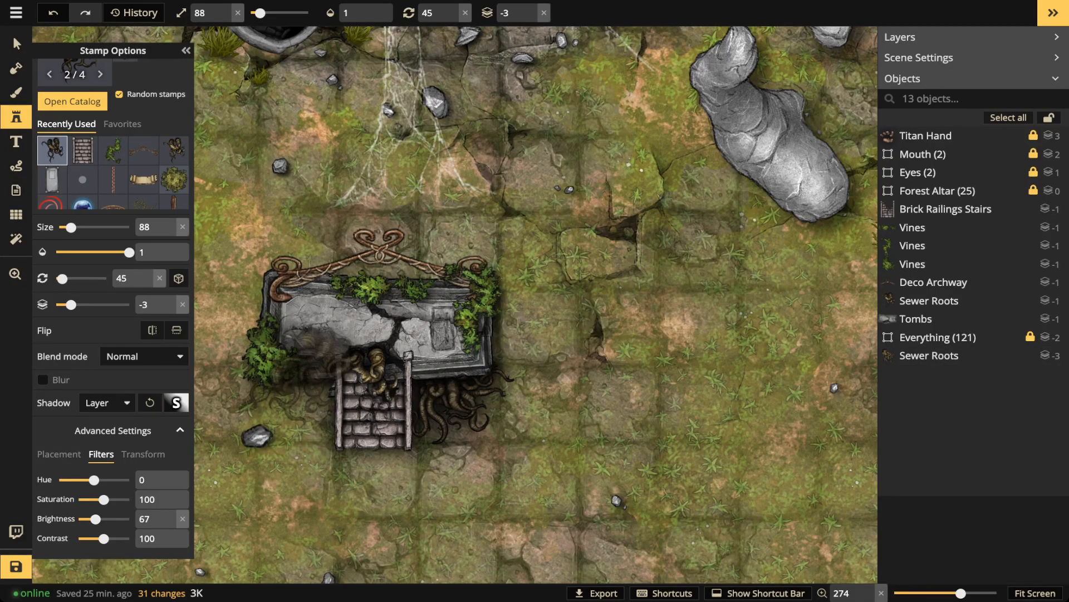
left_click(294, 378)
- Place the fourth Sewer Roots variant at size 118 and 150 degrees behind the archway, and raise it to layer -2
scroll(362, 253, "up", 2)
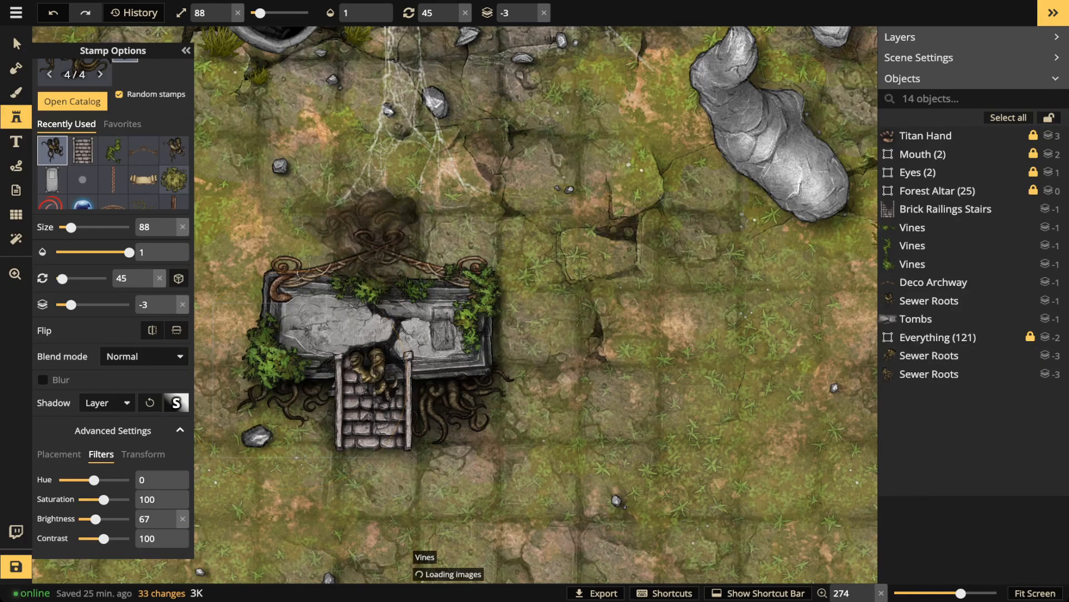
scroll(362, 254, "up", 2)
scroll(362, 253, "up", 6)
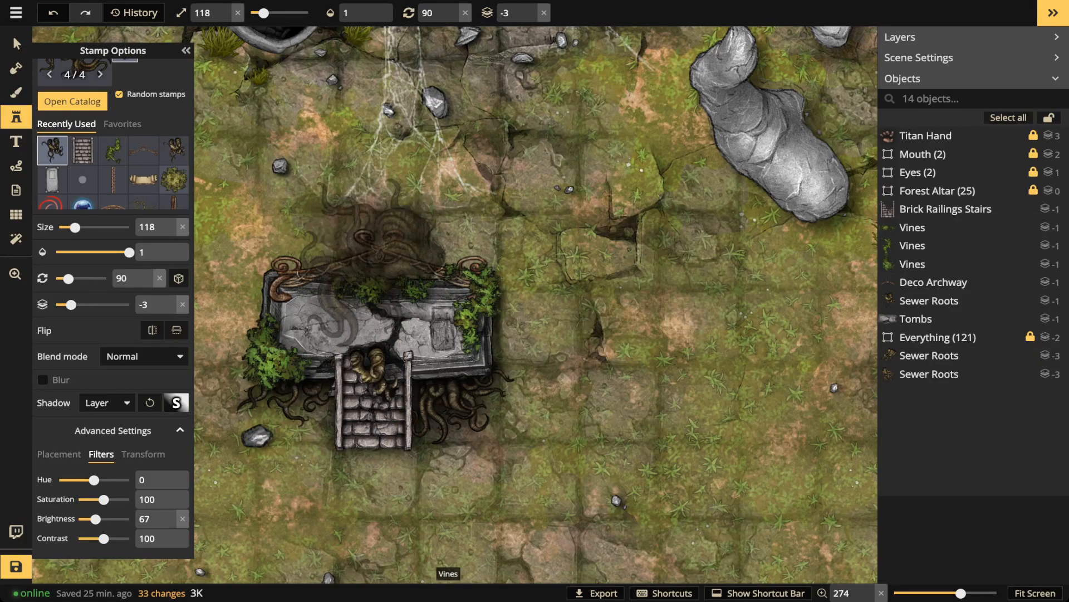
scroll(376, 291, "up", 1)
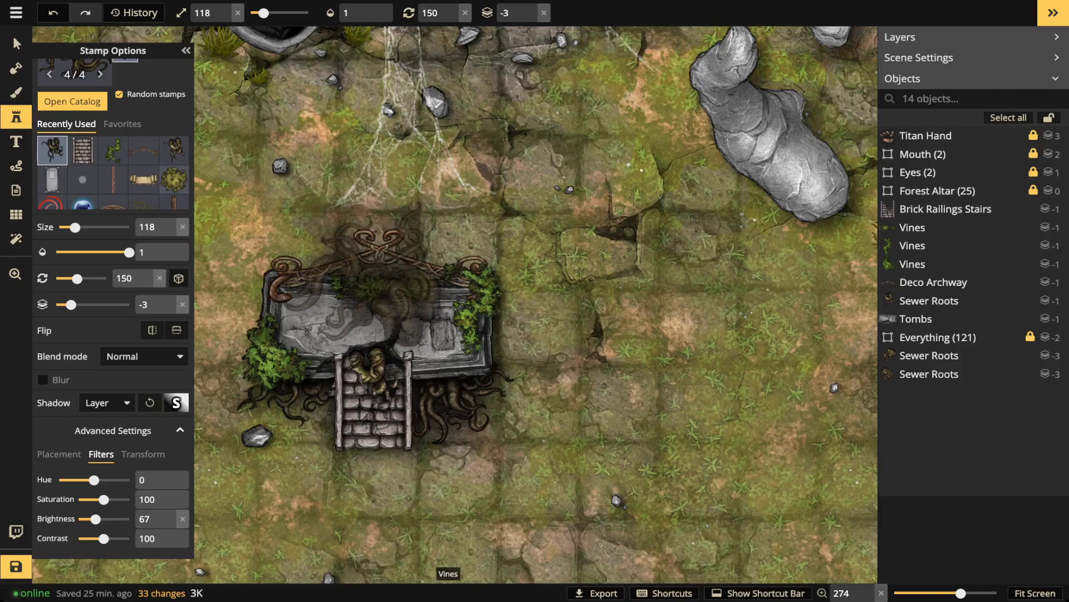
left_click(376, 292)
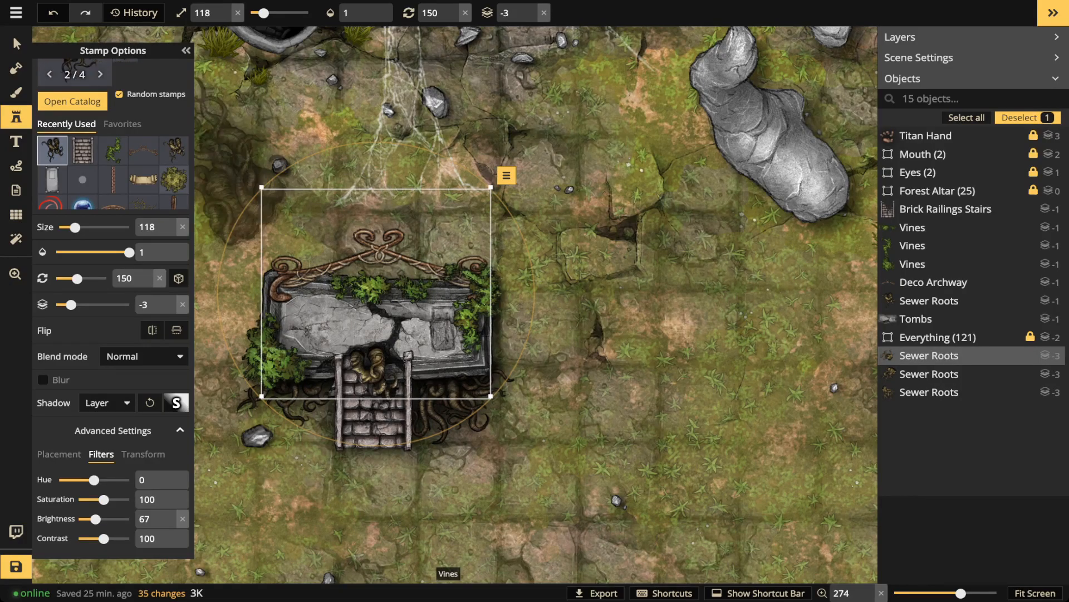
left_click(531, 9)
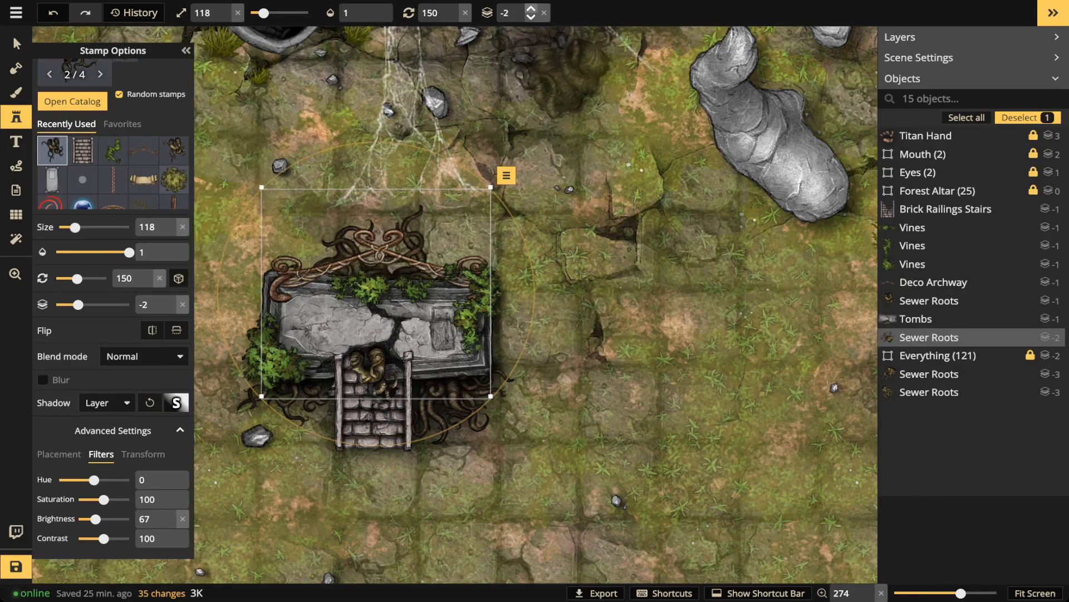
key("Escape")
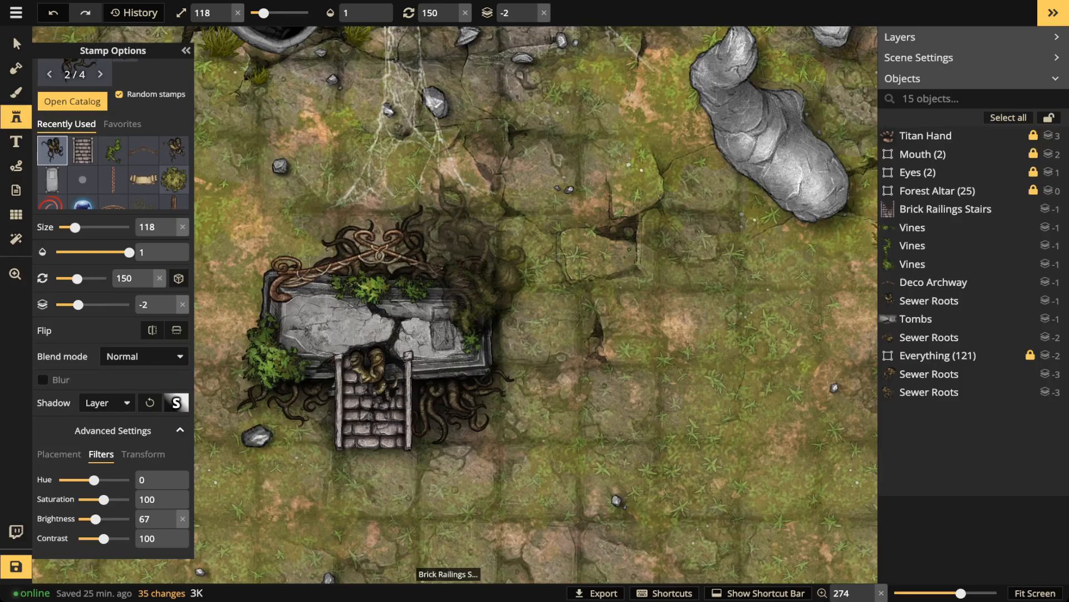
- Select the cracked tomb, switch to the roots at the top of the stairs, and clear the selection
left_click(16, 44)
left_click(365, 336)
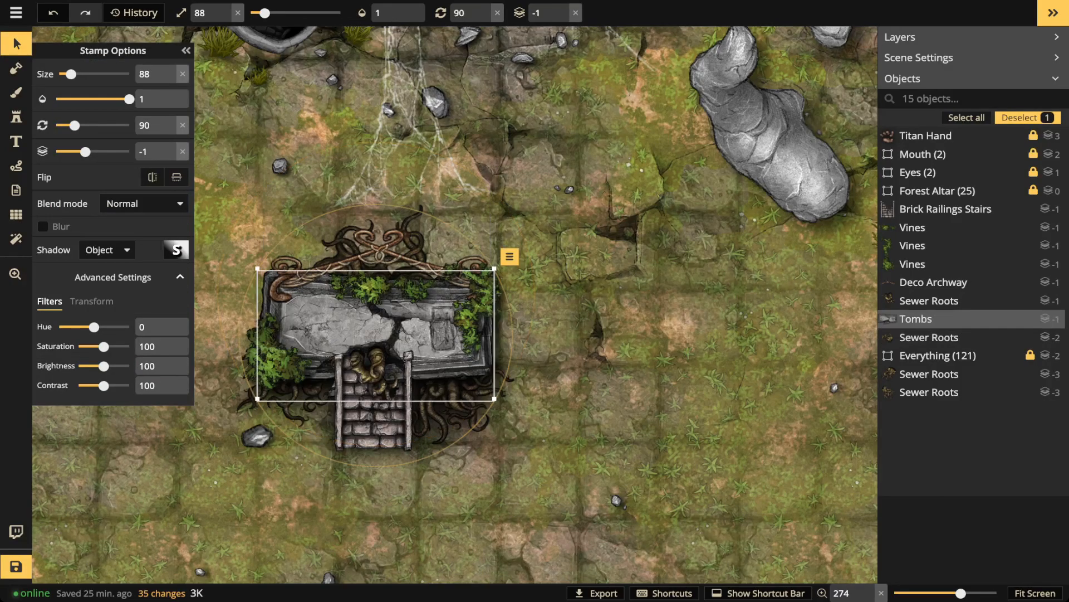
left_click(372, 369)
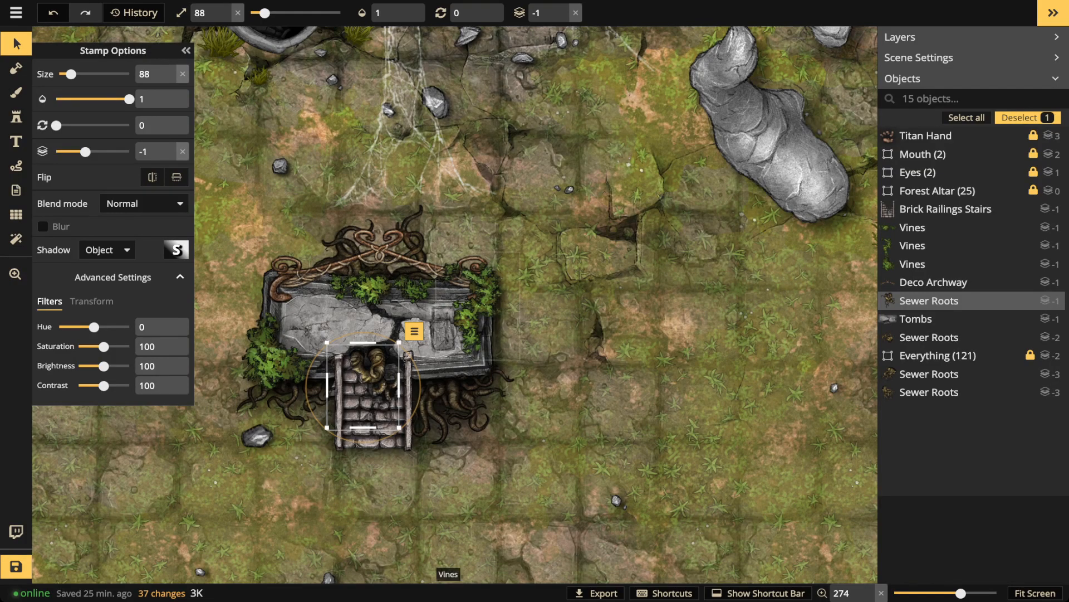
key("Escape")
- Place the first, blue Magic Orbs variant at size 28 on layer 1, on the left part of the tomb slab
left_click(16, 116)
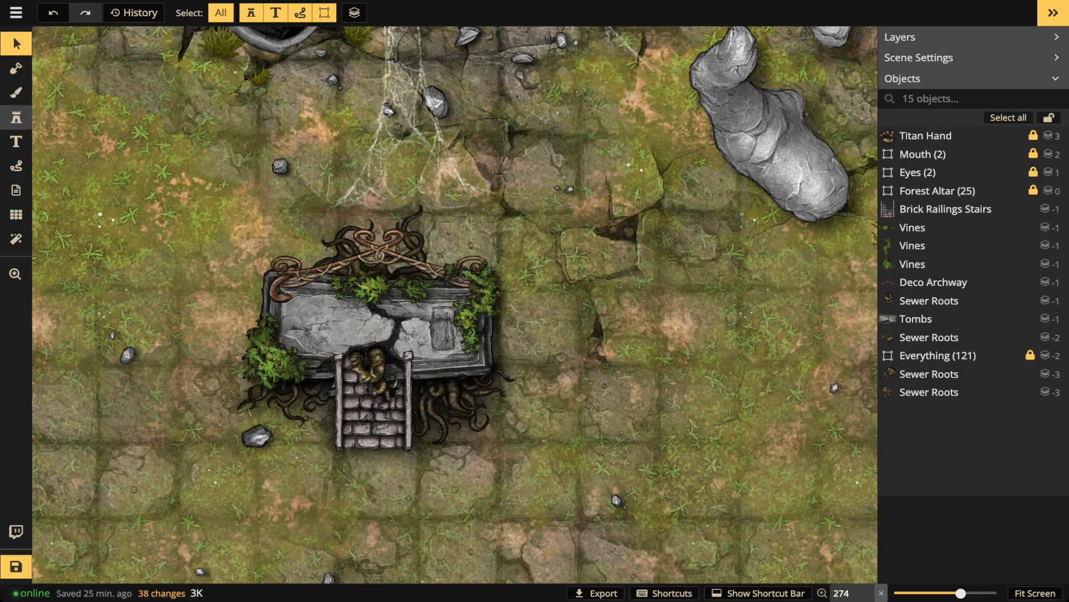
left_click(82, 253)
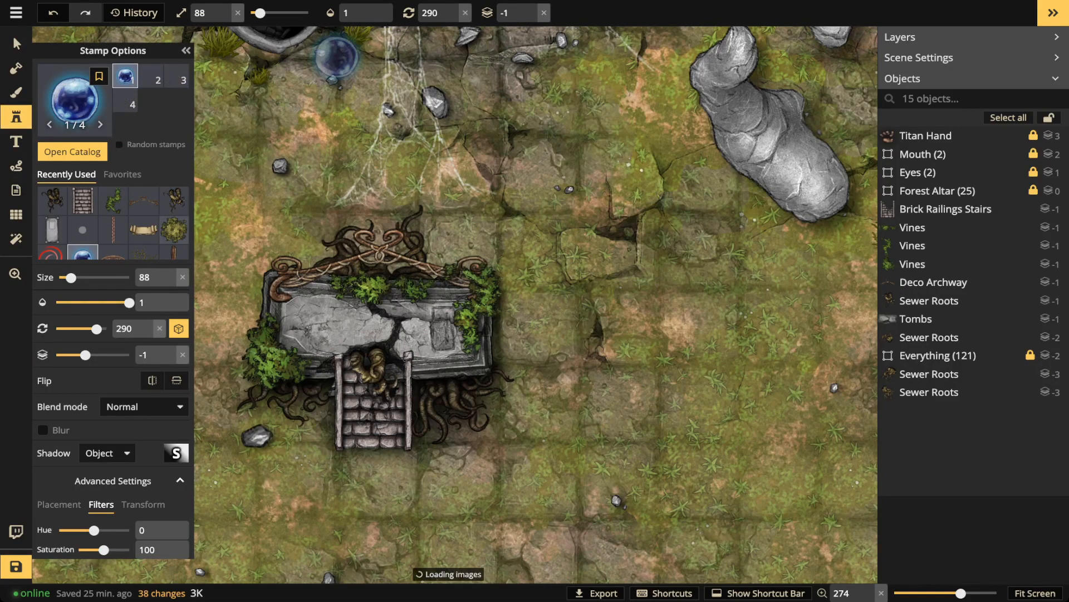
key("Up")
key("Up")
scroll(318, 307, "down", 6)
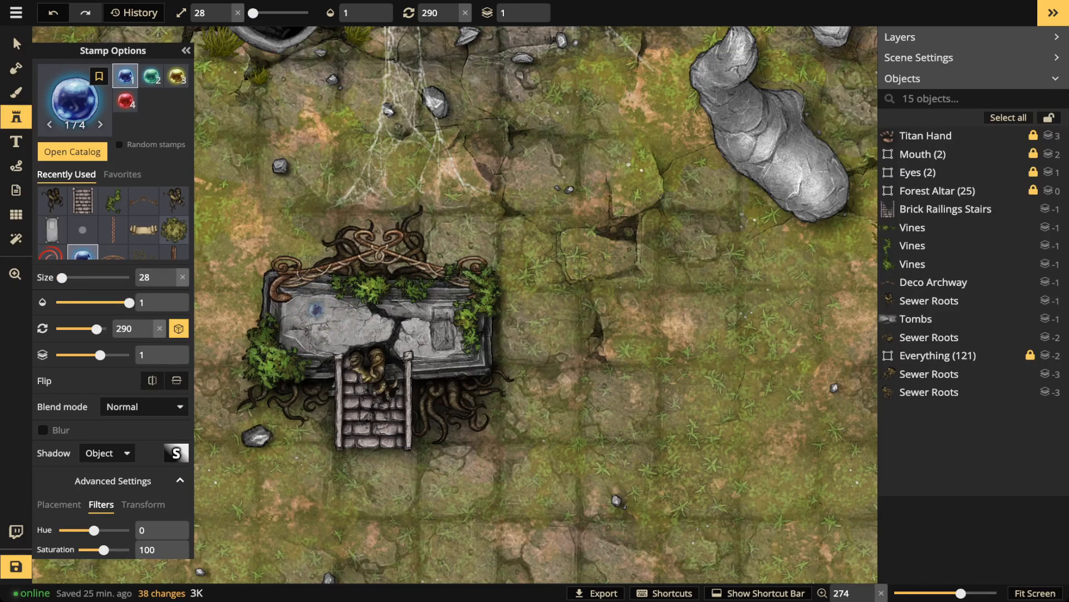
left_click(315, 309)
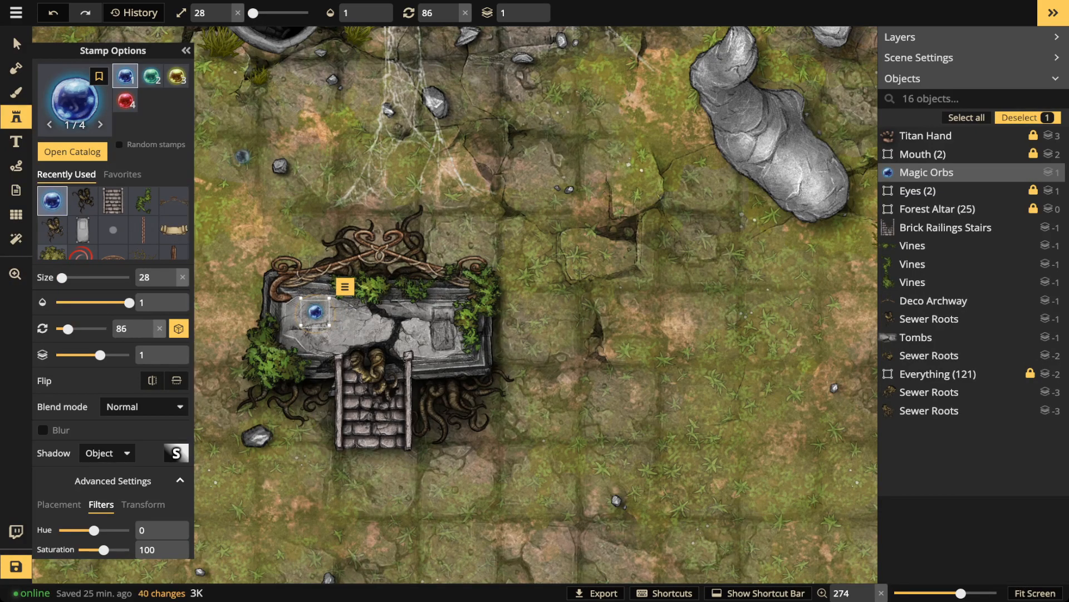
- Look over the giant stone face and its surroundings above the tomb
key("space")
left_click_drag(250, 95, 290, 418)
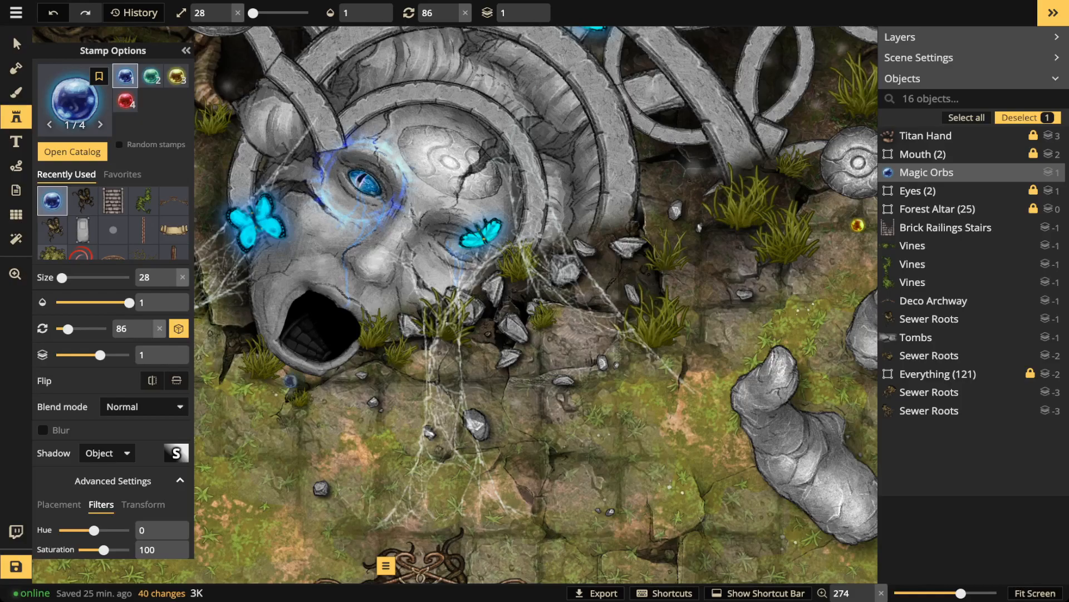
scroll(323, 333, "down", 3)
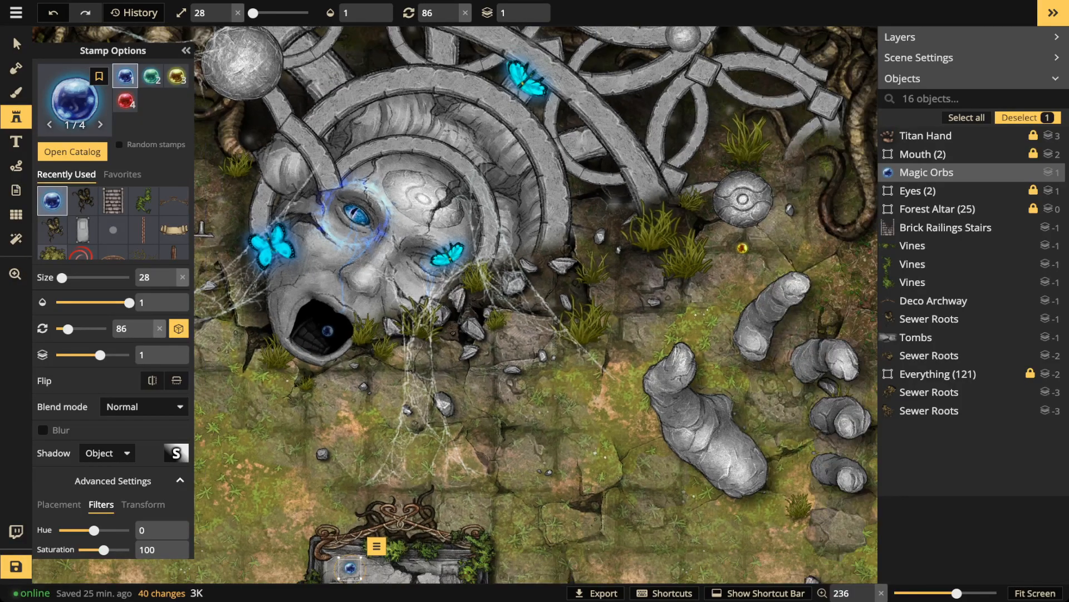
scroll(328, 330, "down", 3)
key("space")
left_click_drag(328, 331, 307, 196)
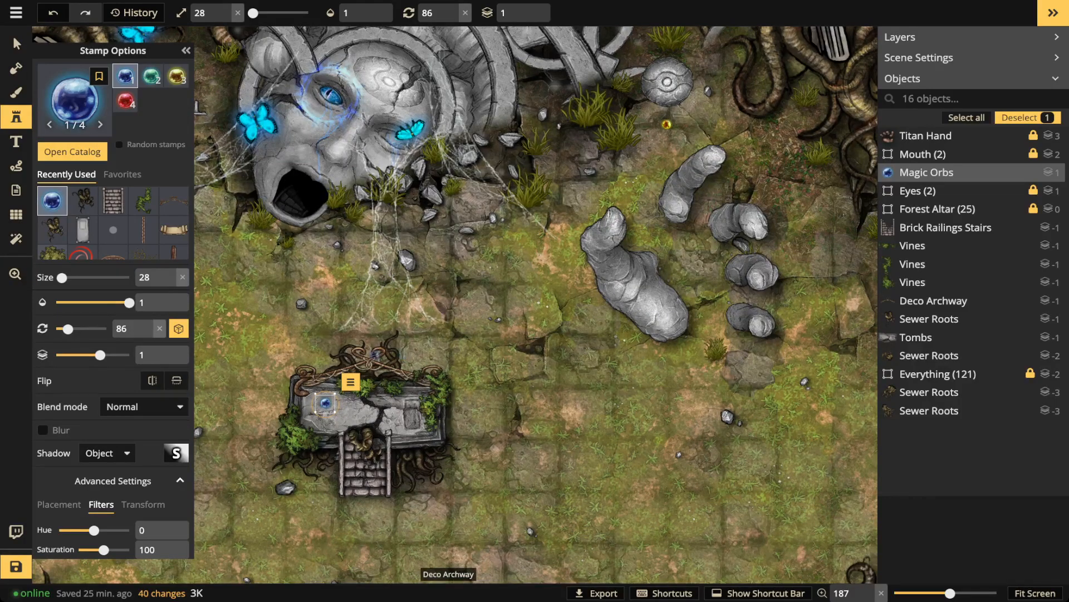
scroll(529, 303, "down", 1)
scroll(82, 223, "down", 1)
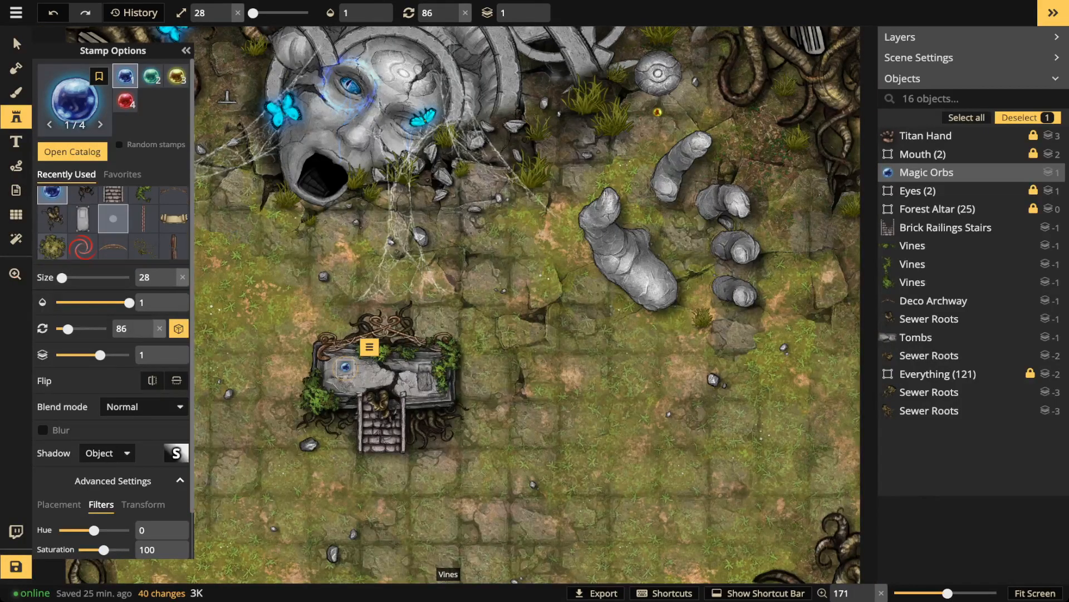
- Place the sixth, blue Spells ring variant at size 38 on layer 1, centred around the magic orb
left_click(82, 216)
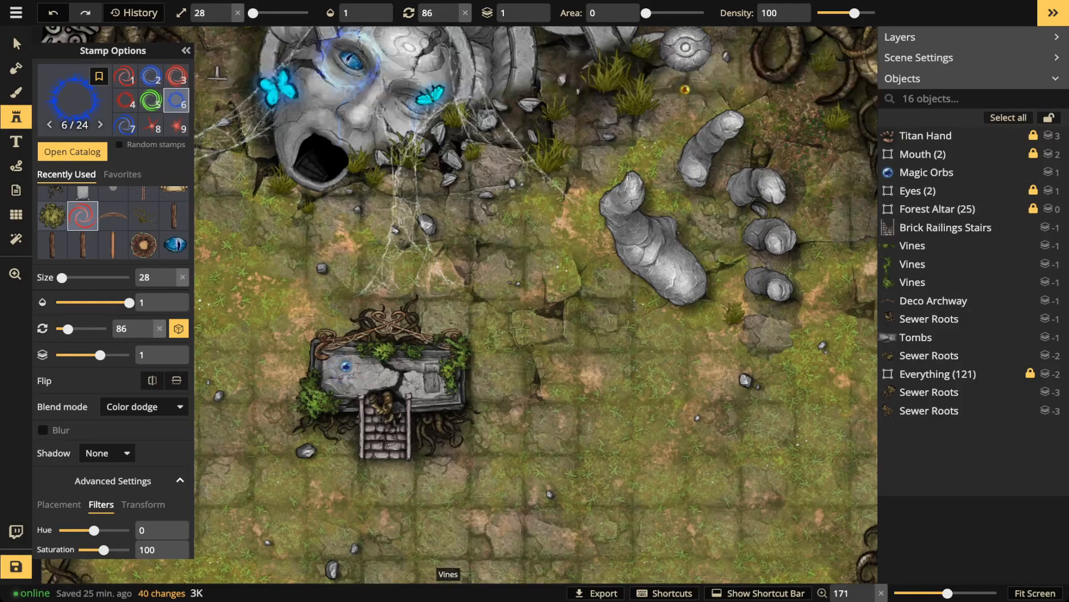
scroll(346, 366, "up", 7)
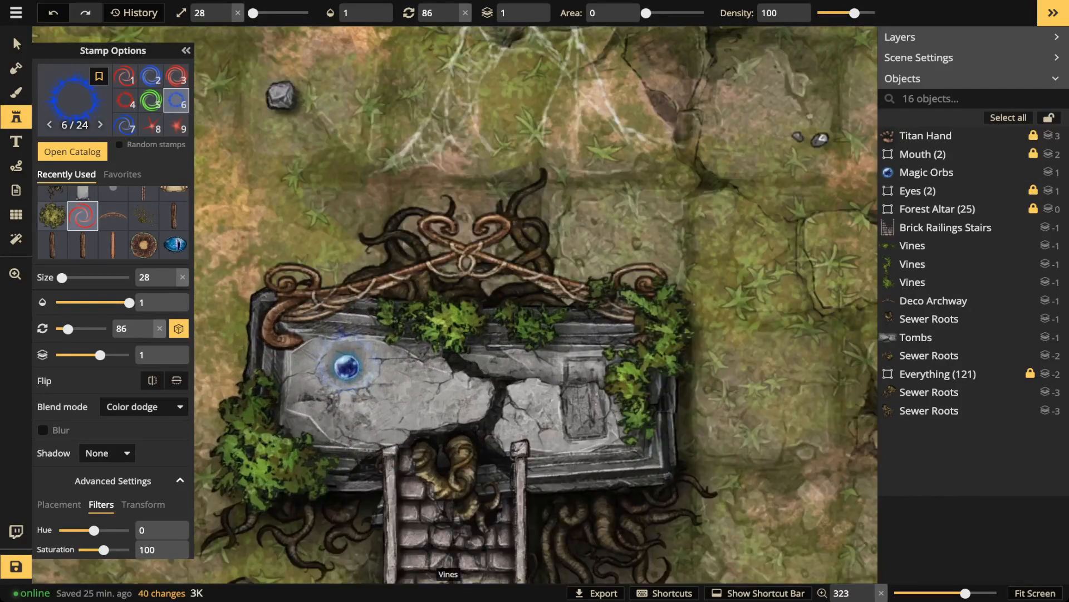
scroll(346, 366, "up", 4)
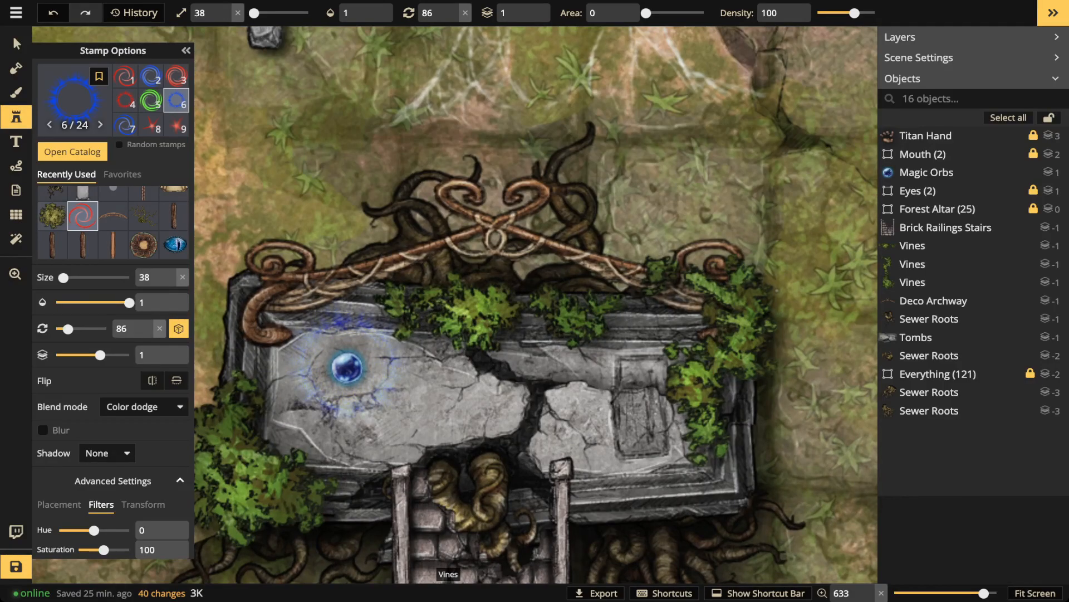
left_click(346, 366)
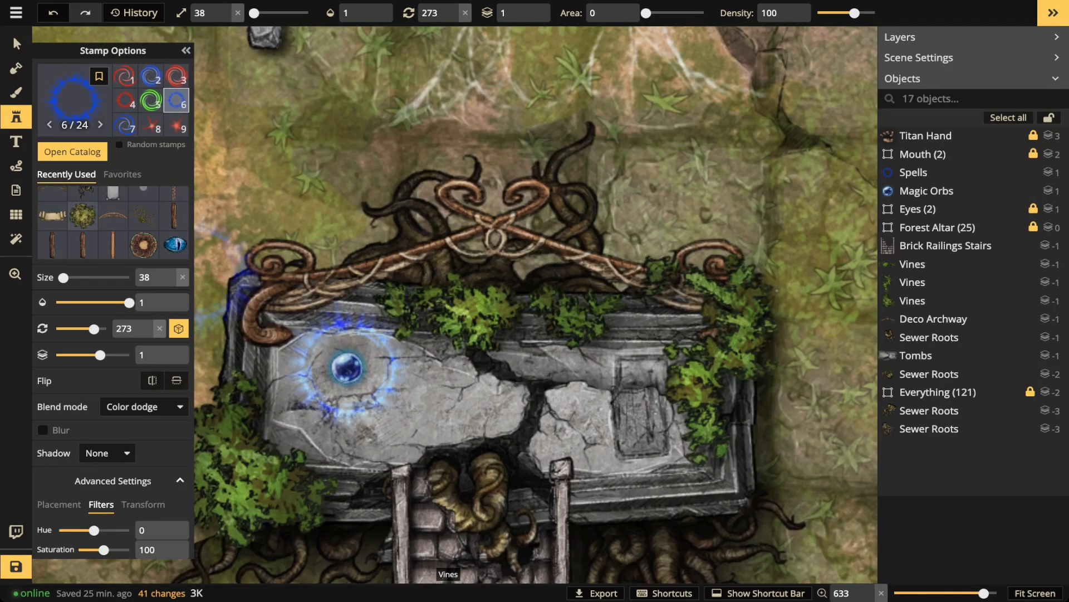
- Return to selecting objects with the blue spell ring around the orb selected
key("v")
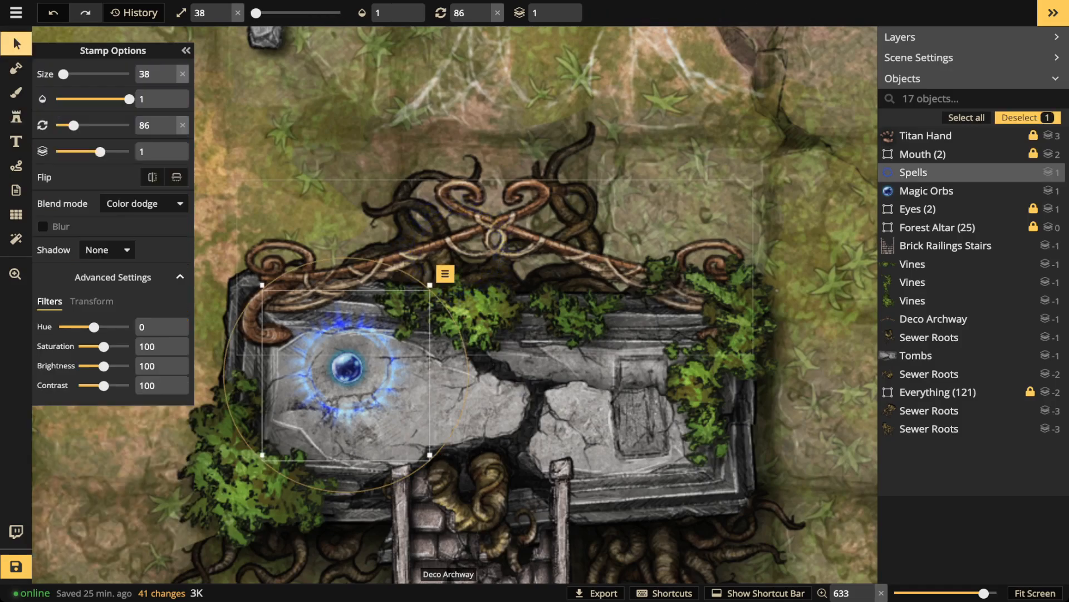
scroll(382, 256, "down", 1)
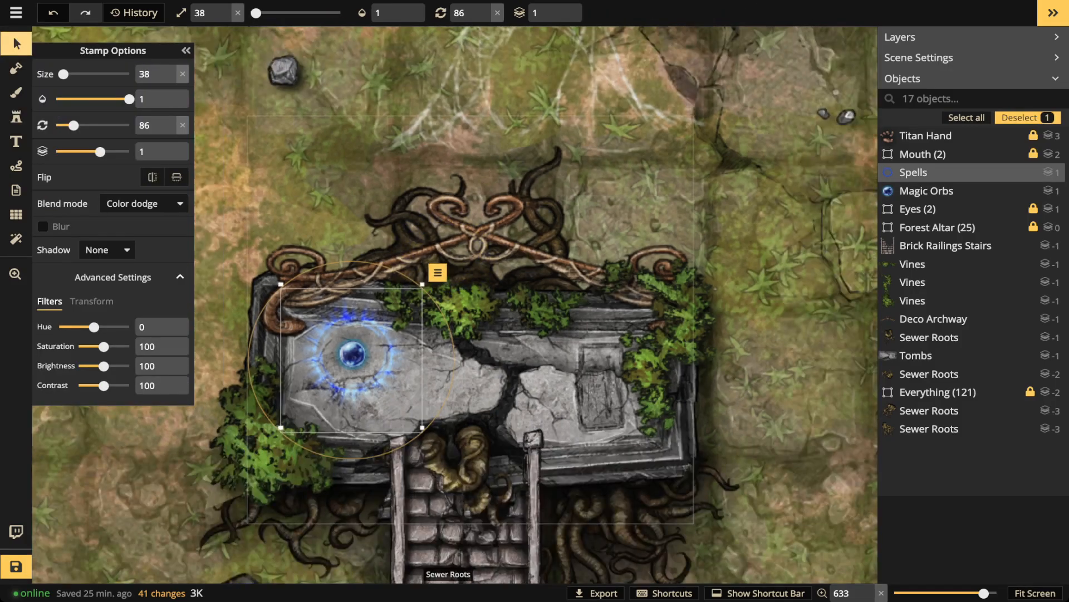
scroll(419, 302, "down", 1)
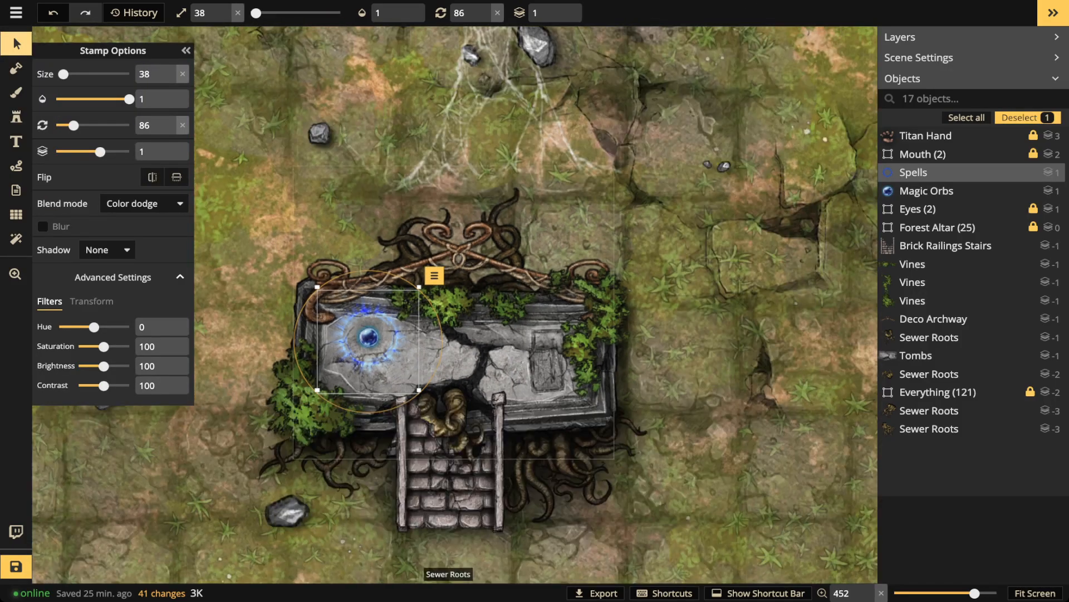
scroll(421, 330, "down", 2)
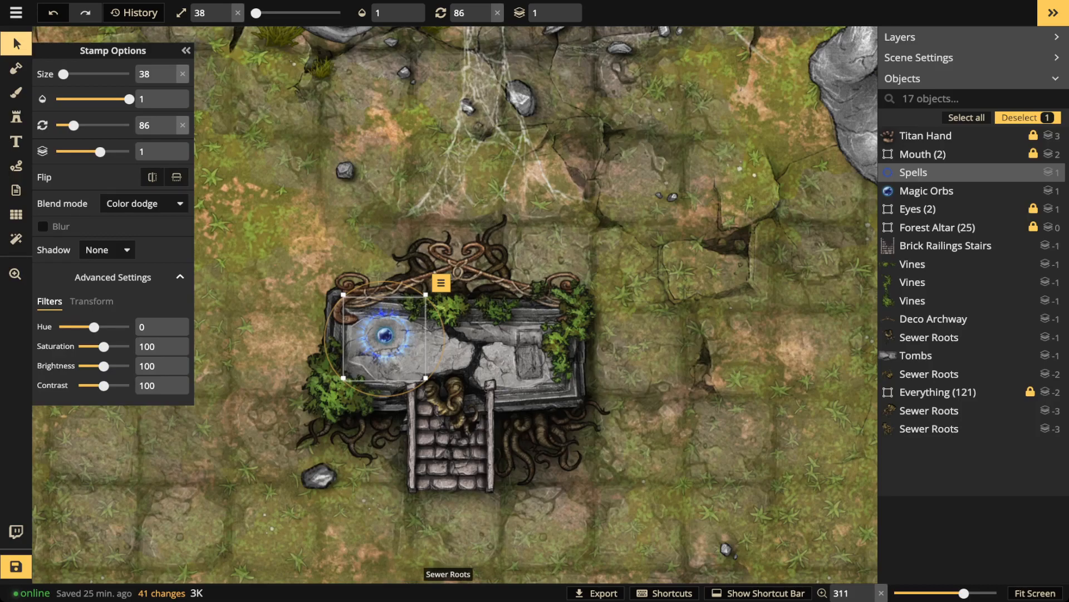
scroll(546, 456, "down", 2)
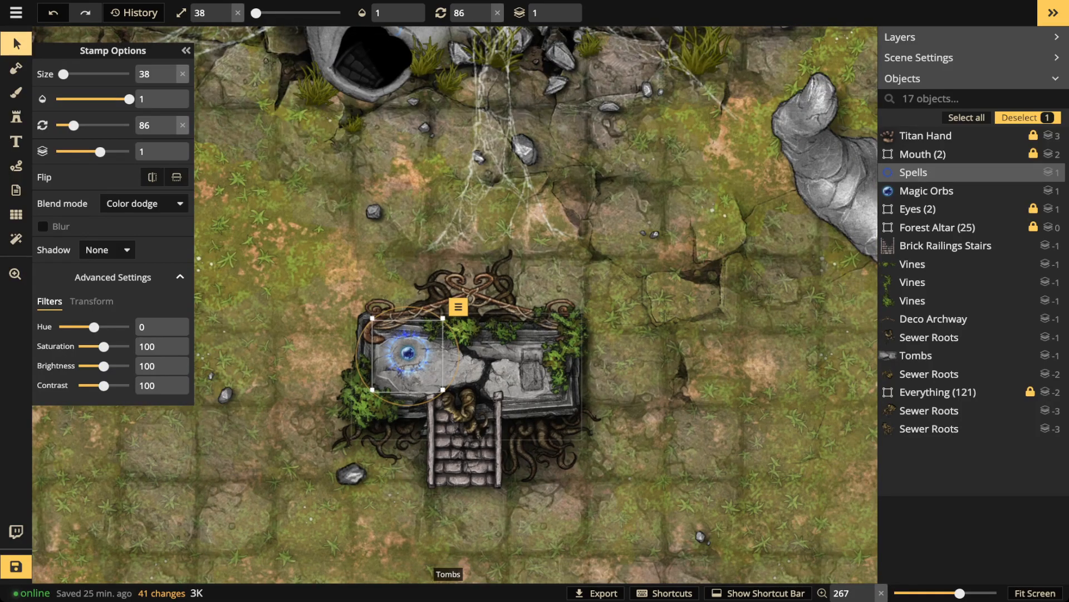
scroll(468, 384, "down", 1)
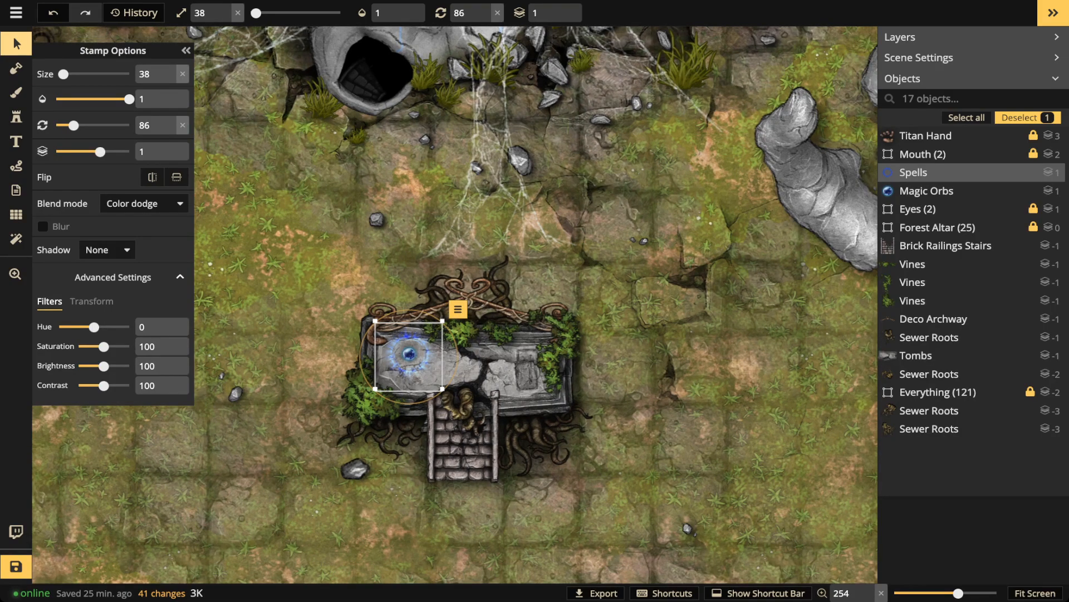
- Place a Logs stamp at size 78, rotated to 318 on layer 1, leaning diagonally off the tomb's lower-right part
key("s")
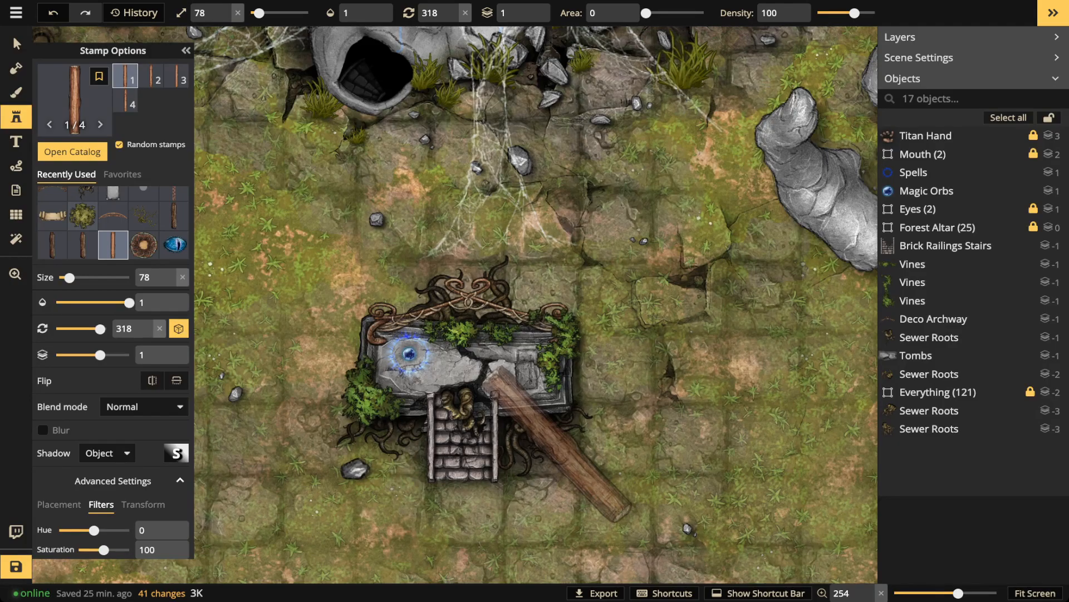
left_click(555, 440)
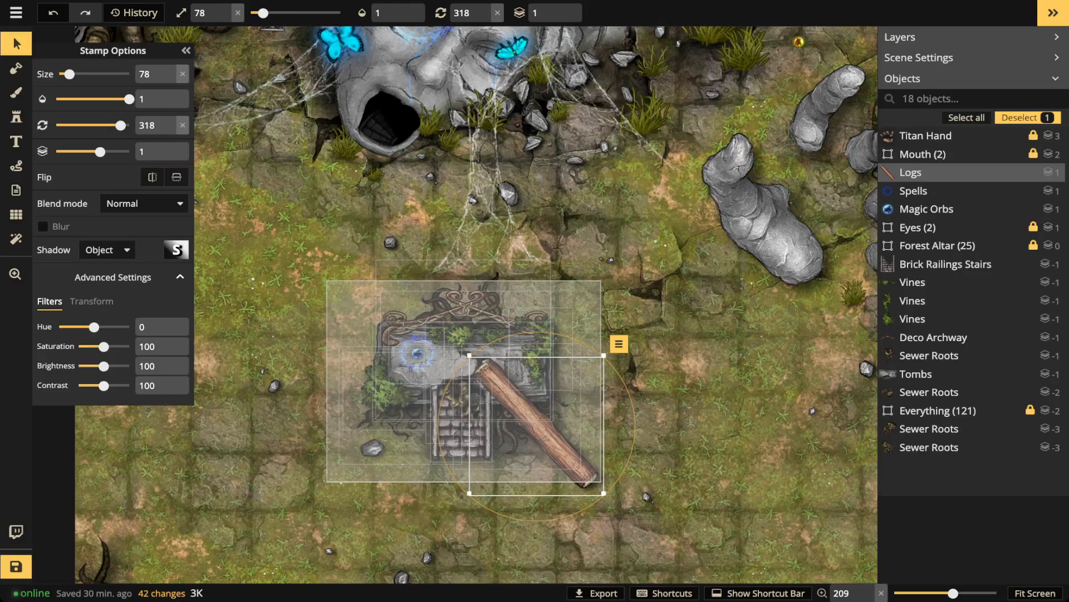
- Group all 13 tomb objects, including the log, and set the group to layer -2
left_click_drag(327, 280, 601, 482)
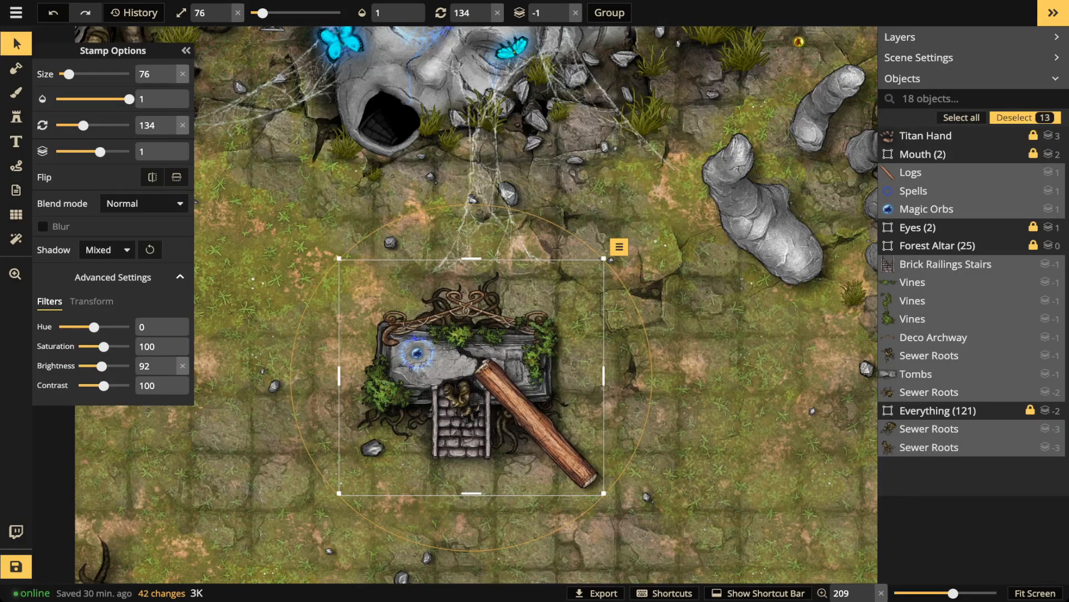
key("ctrl+g")
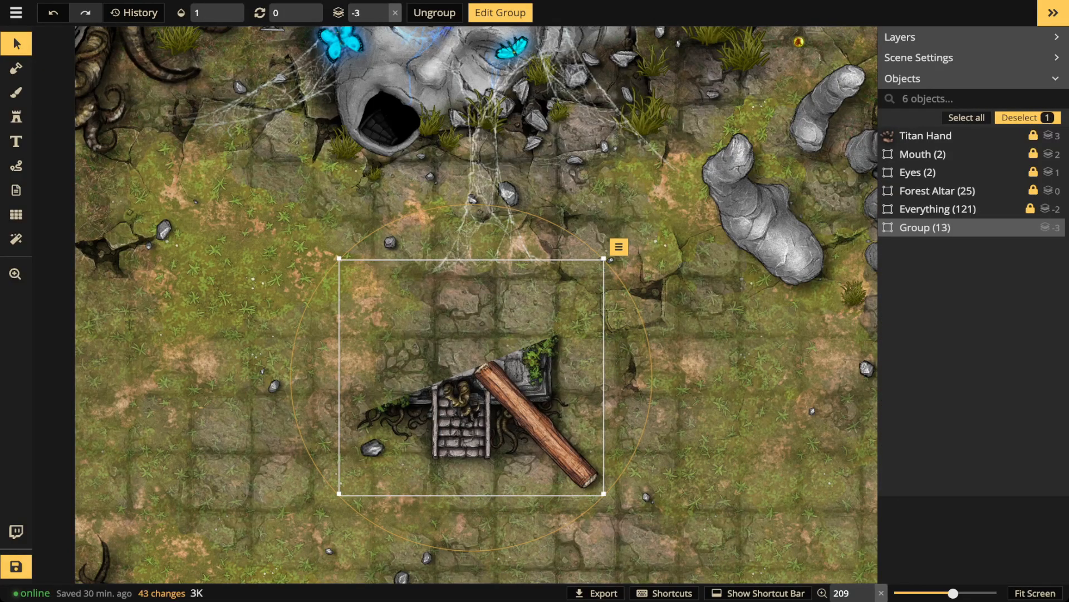
left_click(396, 10)
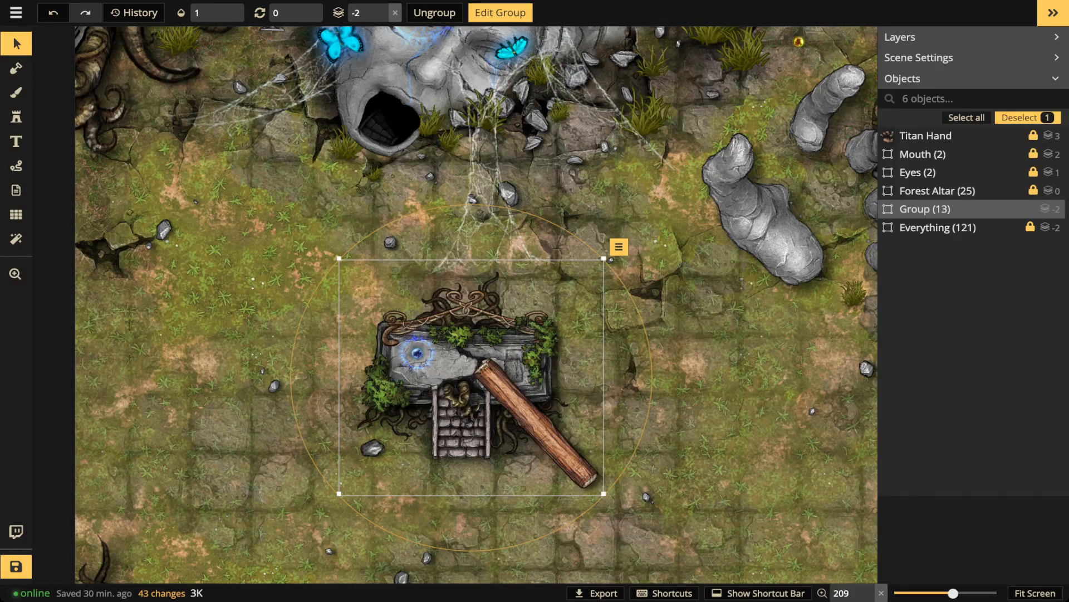
- Move the tomb group around the grass as one object, leaving it to the lower left of the stone face
scroll(382, 413, "down", 3)
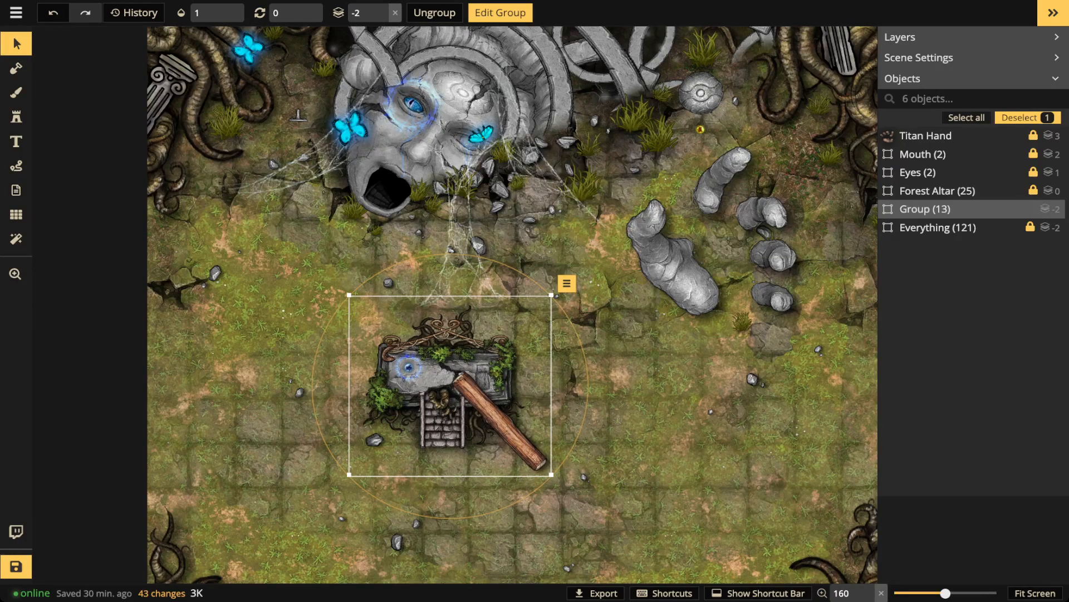
left_click_drag(450, 386, 485, 387)
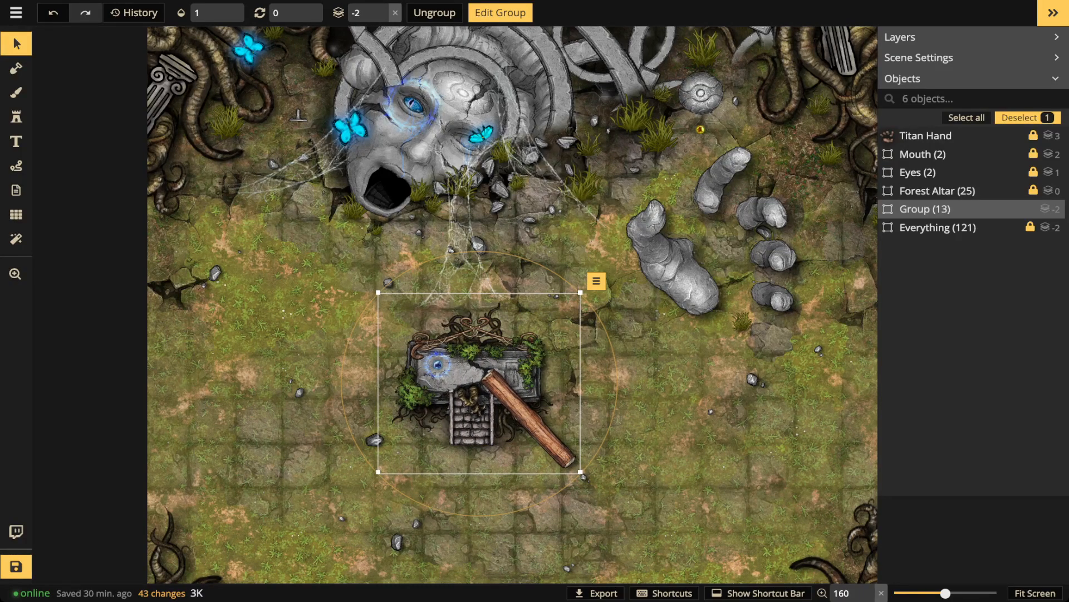
left_click_drag(484, 387, 360, 357)
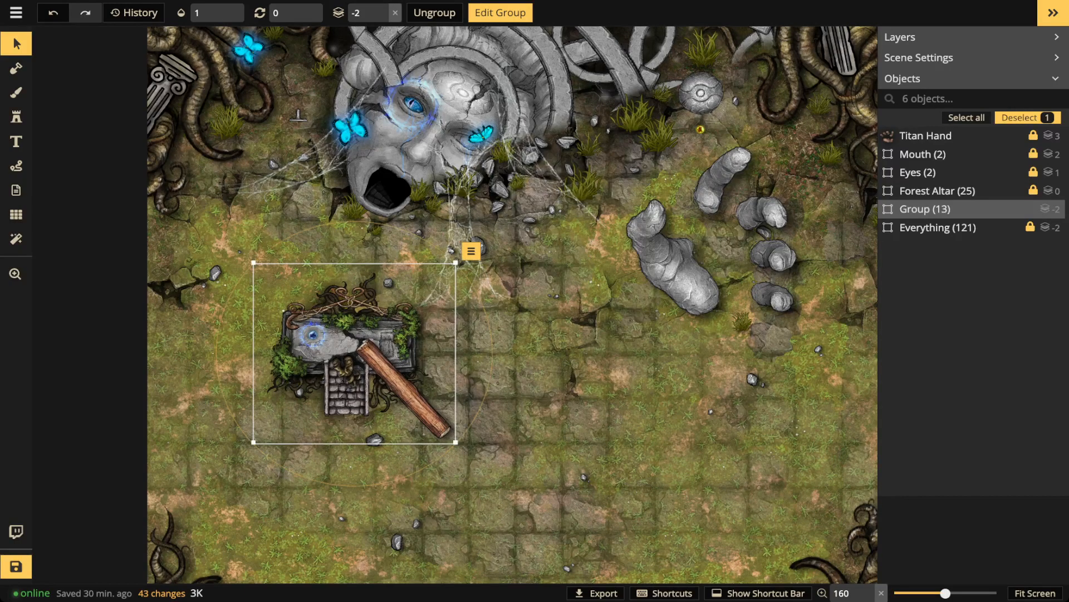
- Try different rotations on the tomb group, ending at 27, and shift it slightly further left
scroll(360, 358, "down", 4)
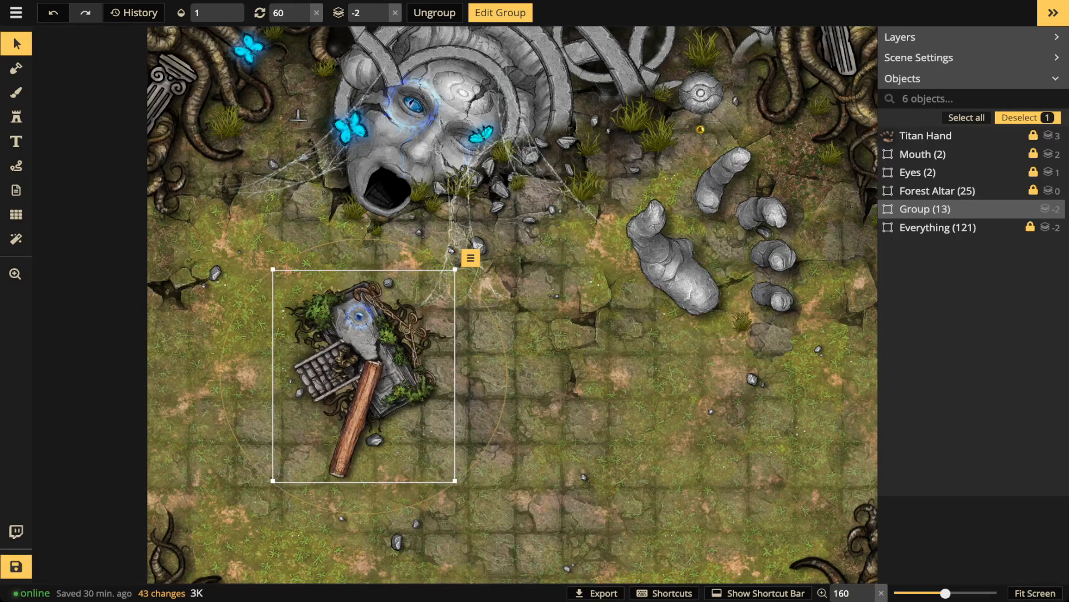
scroll(360, 358, "up", 1)
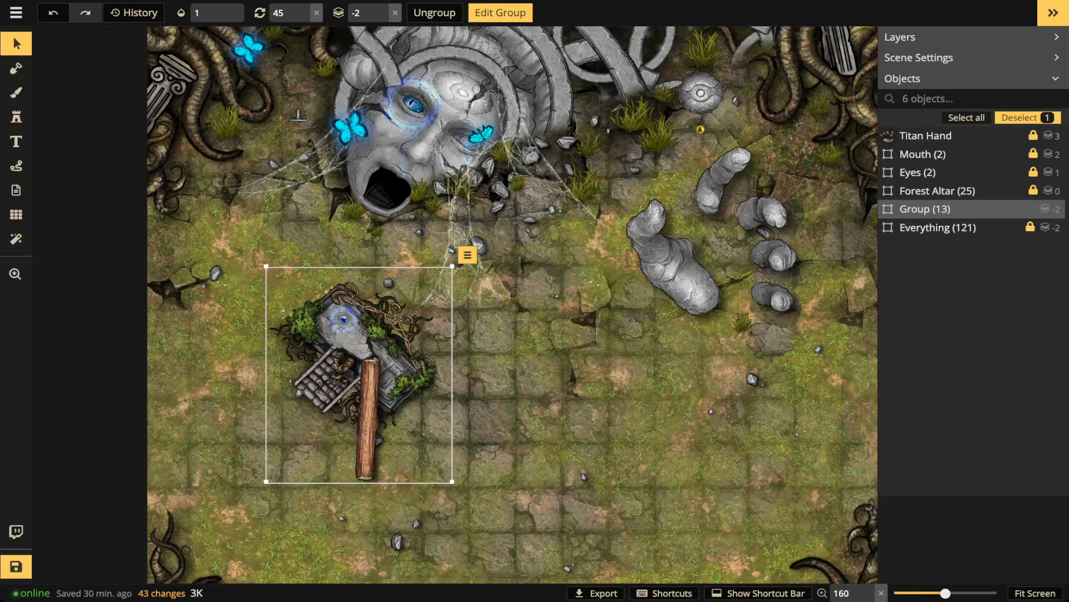
left_click_drag(505, 374, 504, 367)
left_click_drag(368, 373, 350, 377)
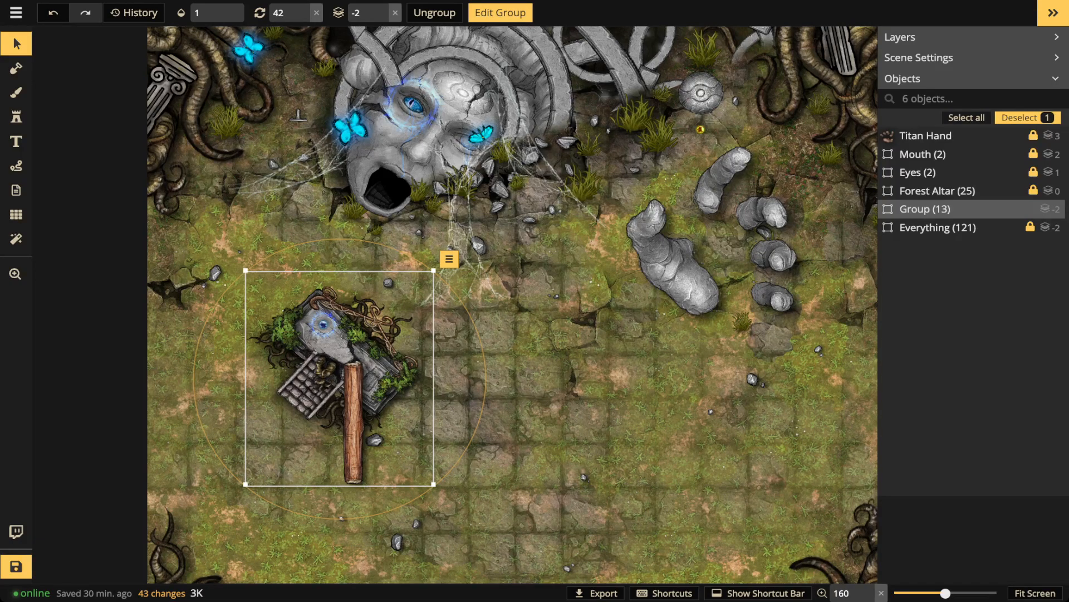
left_click_drag(486, 379, 482, 341)
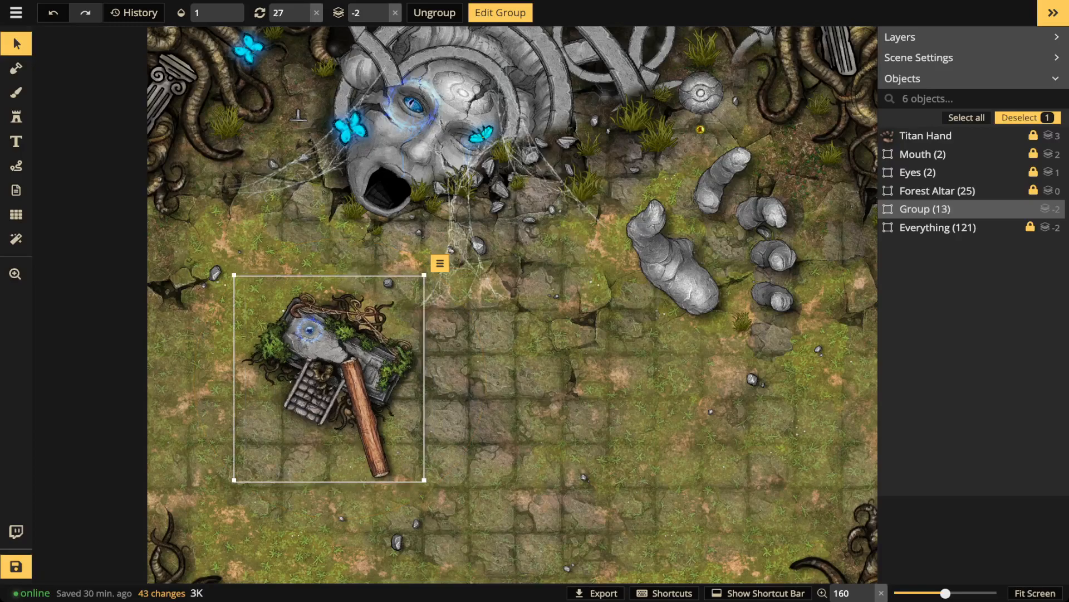
- Rotate the tomb group to 359, reposition it on the grass directly below the stone face, and deselect it
key("comma")
key("comma")
left_click_drag(334, 358, 504, 380)
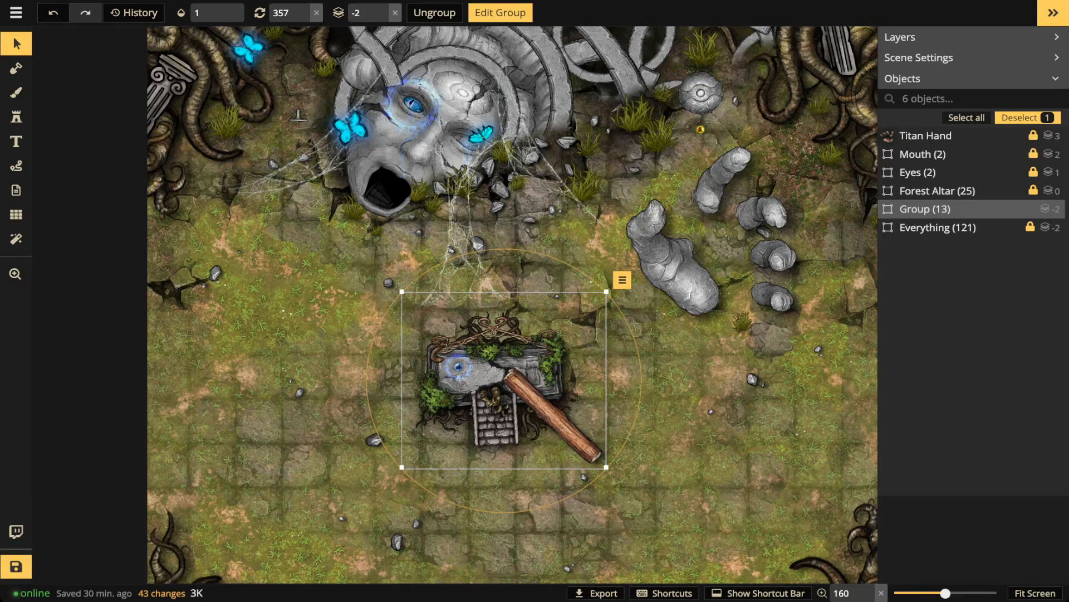
left_click_drag(623, 312, 629, 322)
left_click_drag(503, 384, 451, 393)
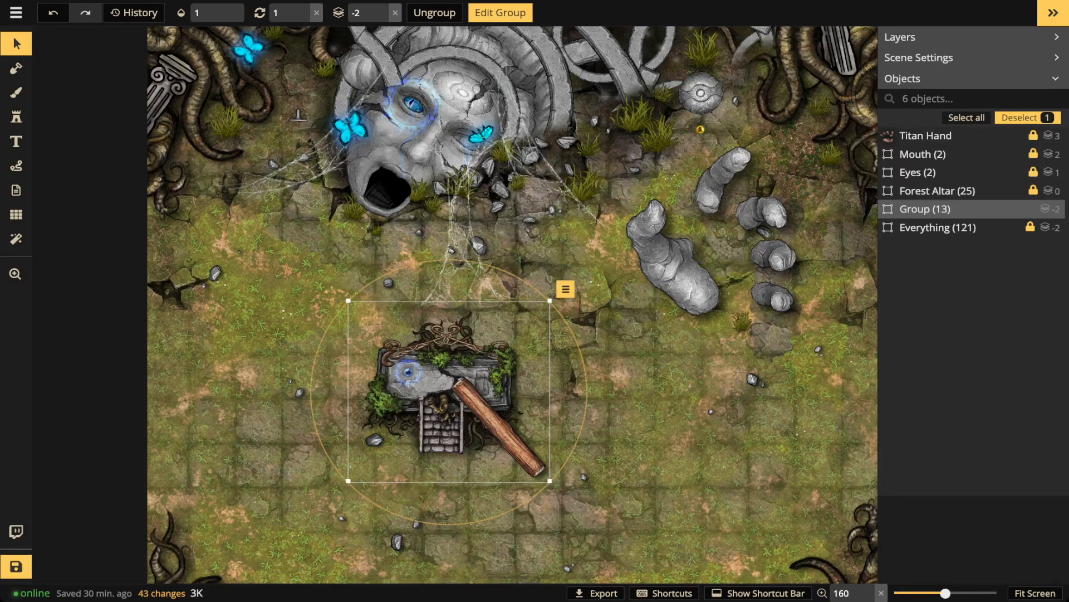
left_click_drag(572, 324, 569, 319)
key("Escape")
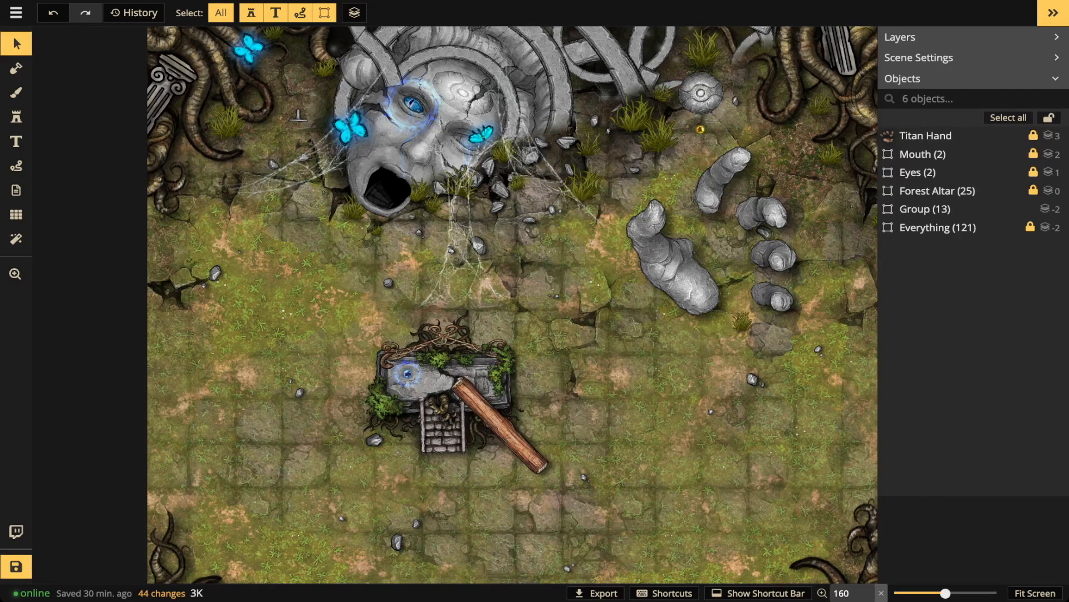
- View the whole map and check which listed object is the 13-object tomb group
scroll(445, 306, "down", 3)
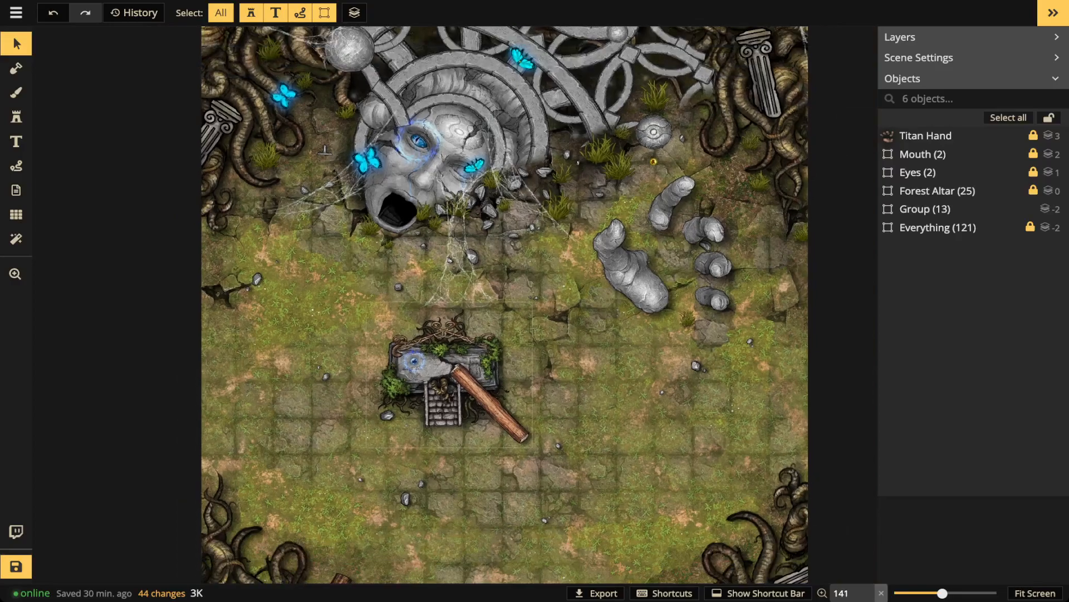
scroll(445, 307, "down", 3)
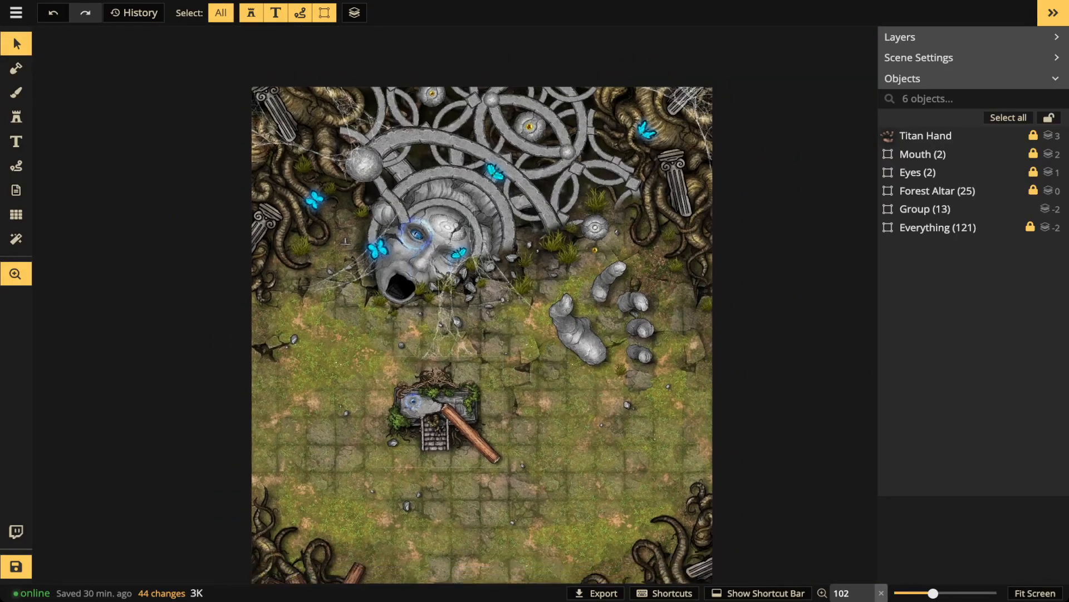
left_click_drag(445, 306, 433, 257)
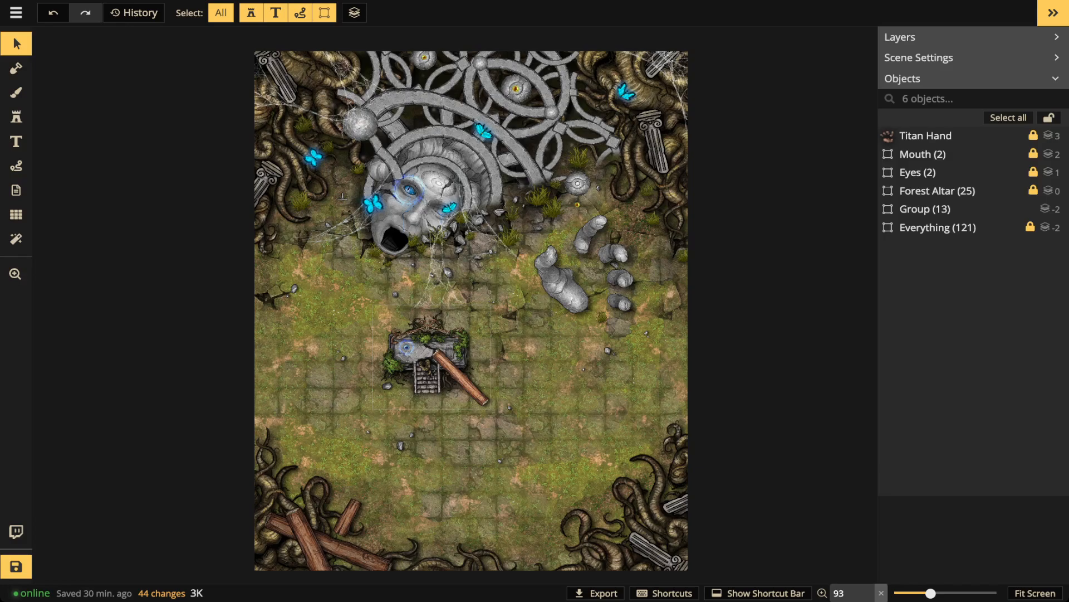
left_click(926, 209)
key("Escape")
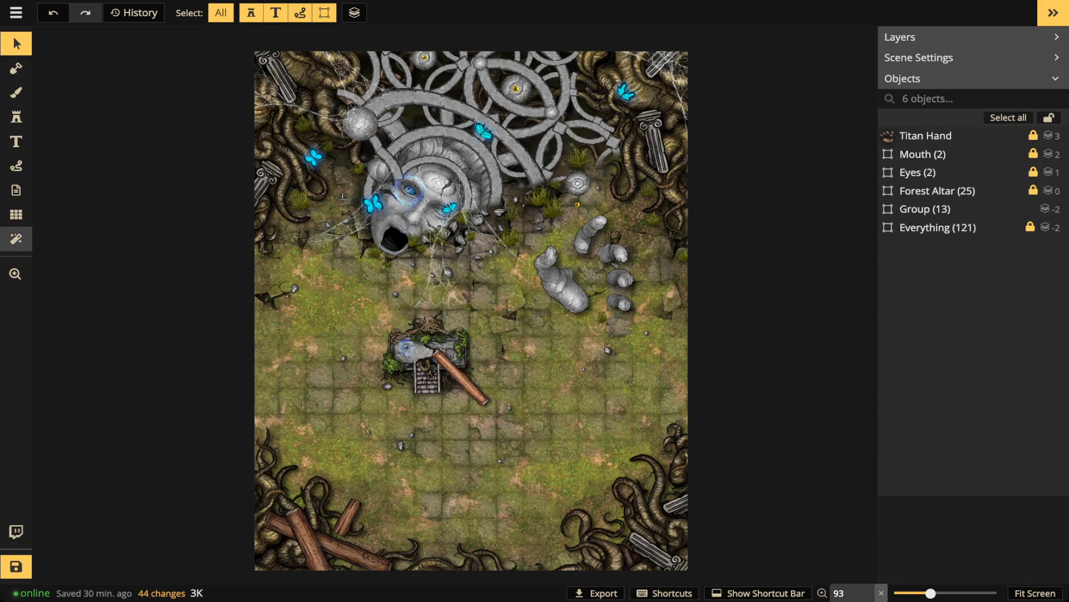
- Show the scene's filters on the map and return to selecting objects
left_click(16, 240)
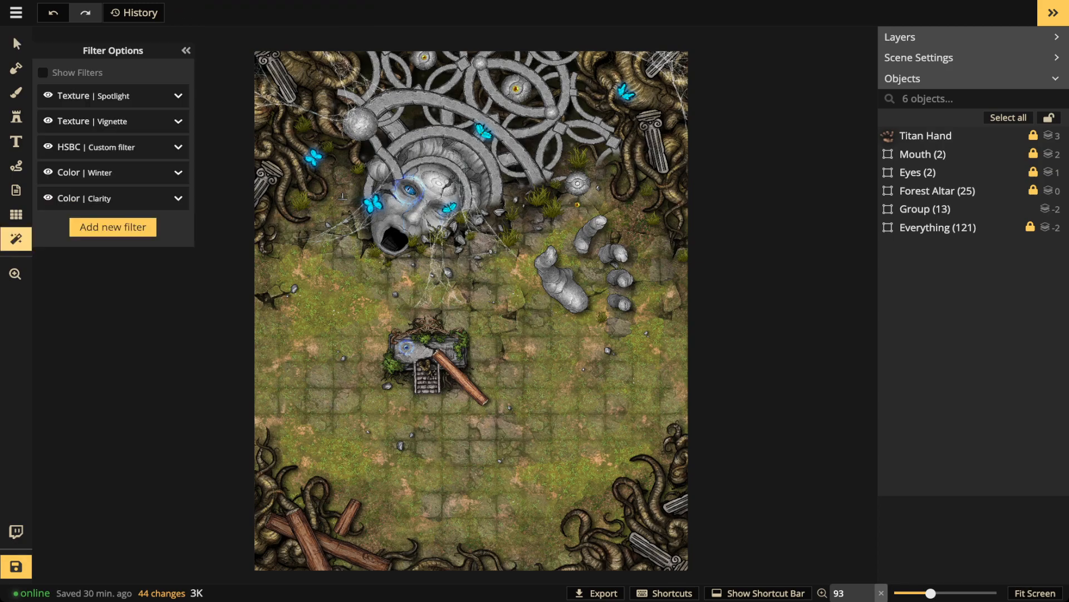
left_click(43, 72)
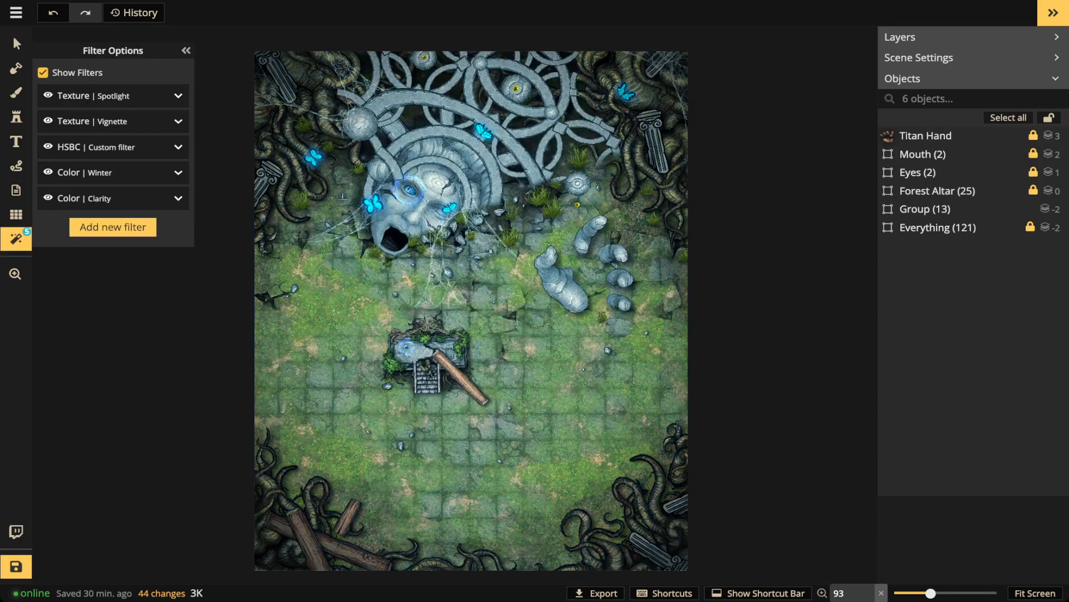
left_click(13, 35)
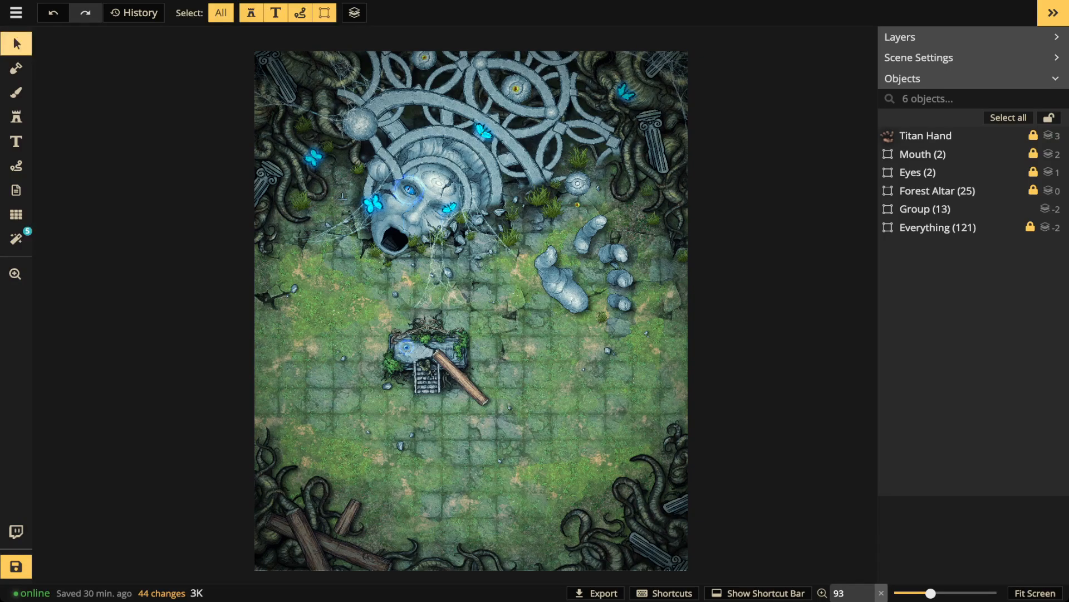
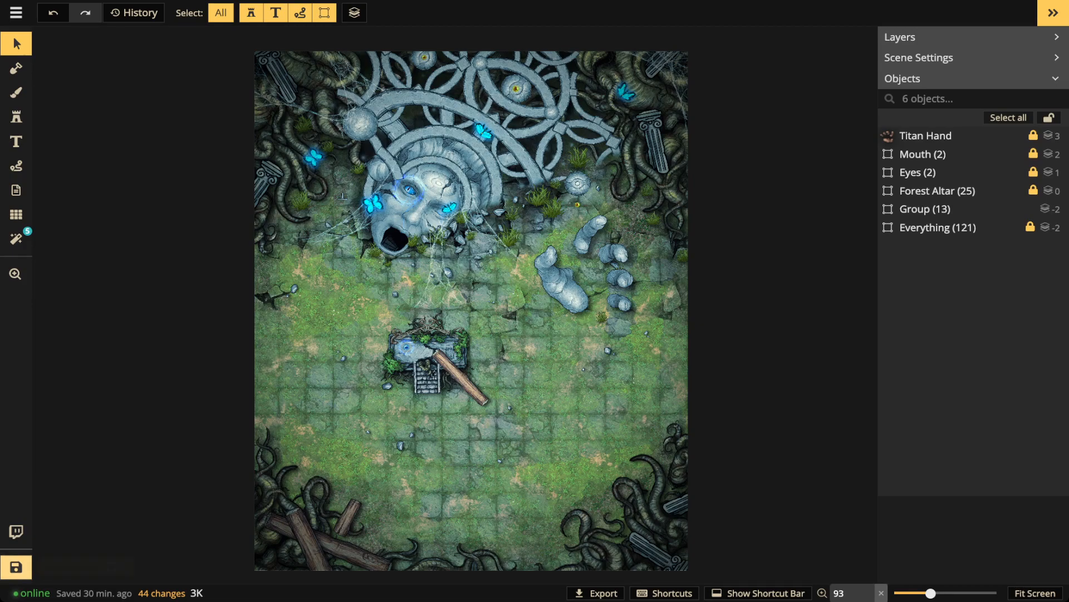
- Save the map and select the tomb group
left_click(15, 566)
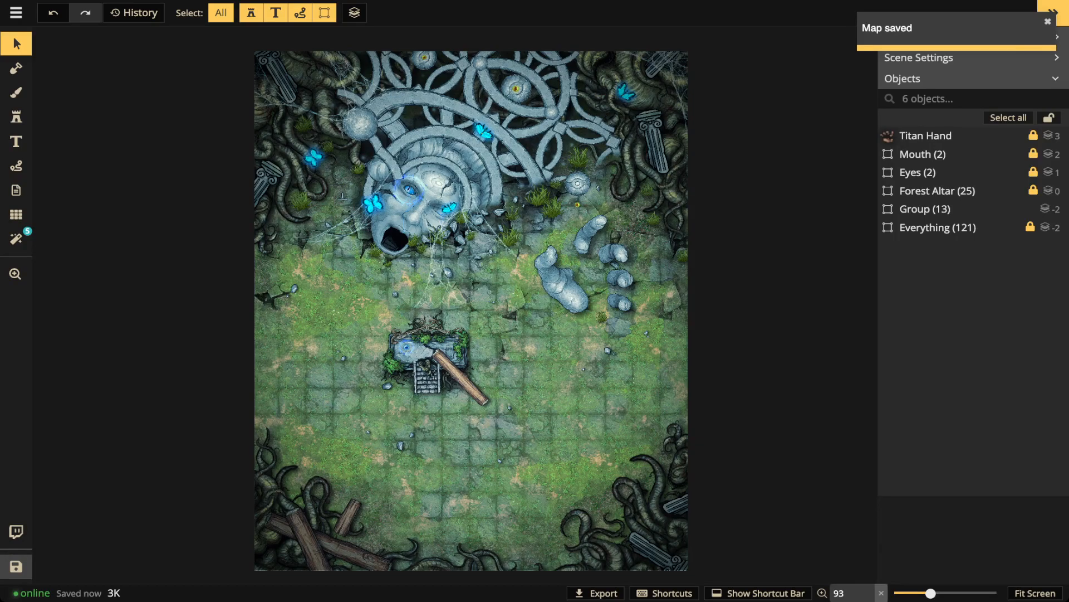
left_click(432, 357)
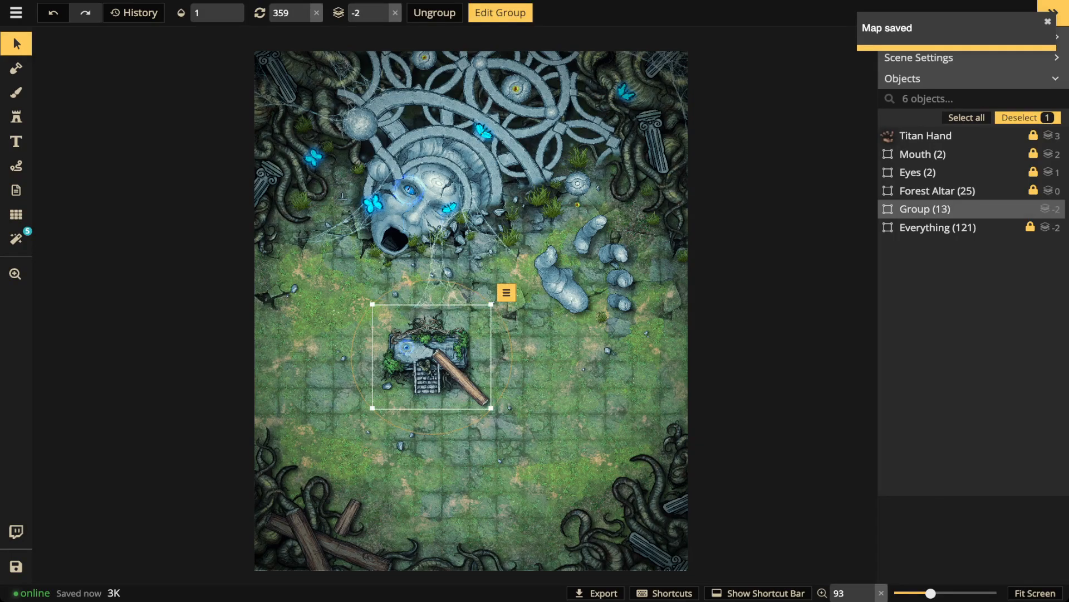